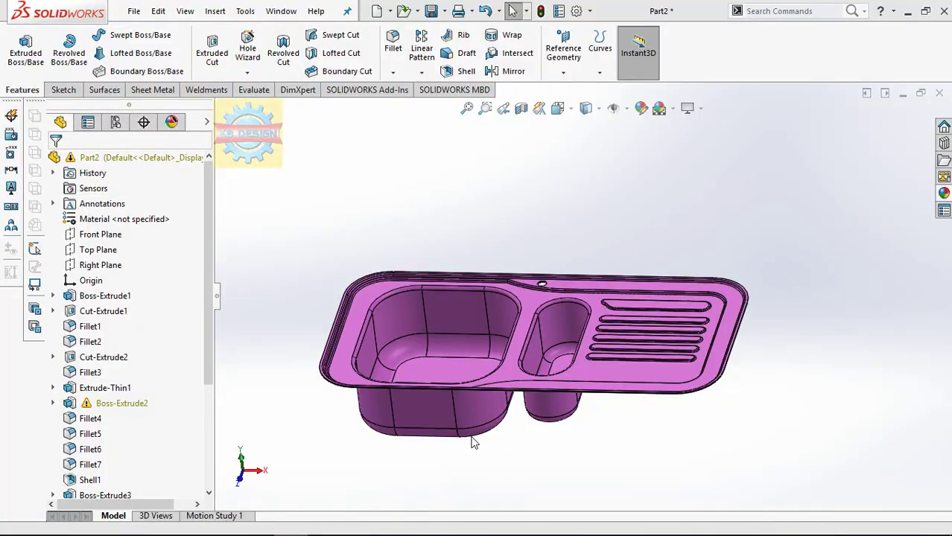
Step: Orbit the finished double-bowl sink to view it from tilted and lower front angles
mouse_move(471, 442)
middle_mouse_down()
mouse_move(543, 423)
mouse_move(494, 520)
mouse_move(503, 393)
mouse_move(563, 272)
mouse_move(611, 254)
mouse_move(663, 262)
mouse_move(793, 238)
mouse_move(820, 268)
mouse_move(722, 351)
mouse_move(739, 421)
mouse_move(773, 310)
mouse_move(825, 222)
mouse_move(882, 291)
mouse_move(819, 313)
middle_mouse_up()
scroll(580, 372, "down", 3)
mouse_move(581, 372)
middle_mouse_down()
mouse_move(548, 378)
mouse_move(561, 319)
mouse_move(629, 335)
mouse_move(604, 376)
mouse_move(603, 400)
mouse_move(573, 399)
middle_mouse_up()
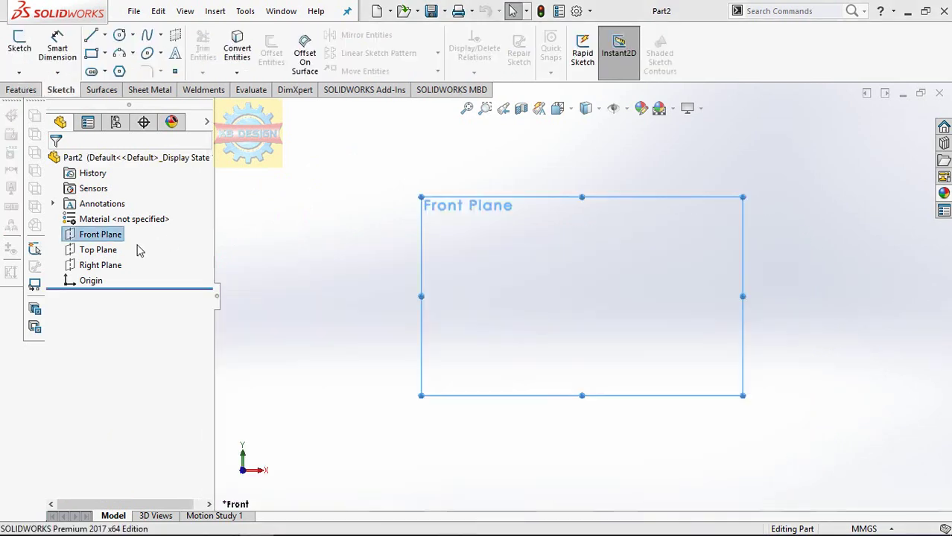
Step: Start a sketch on Top Plane and draw a centre rectangle on the origin
left_click(104, 250)
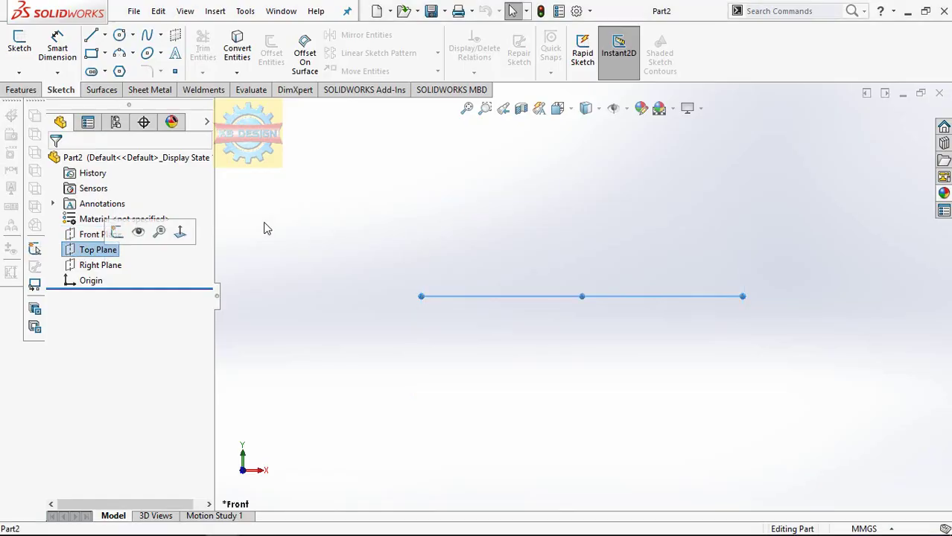
left_click(117, 231)
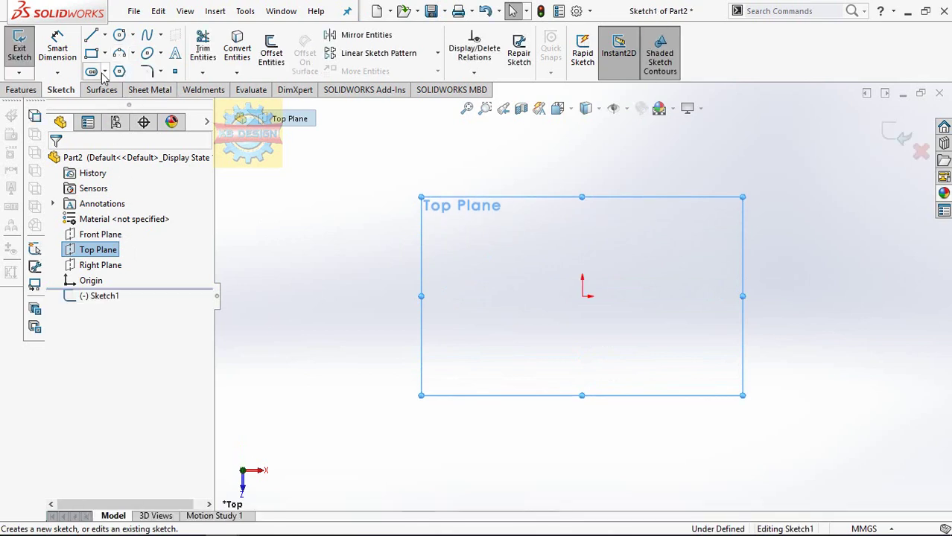
left_click(106, 71)
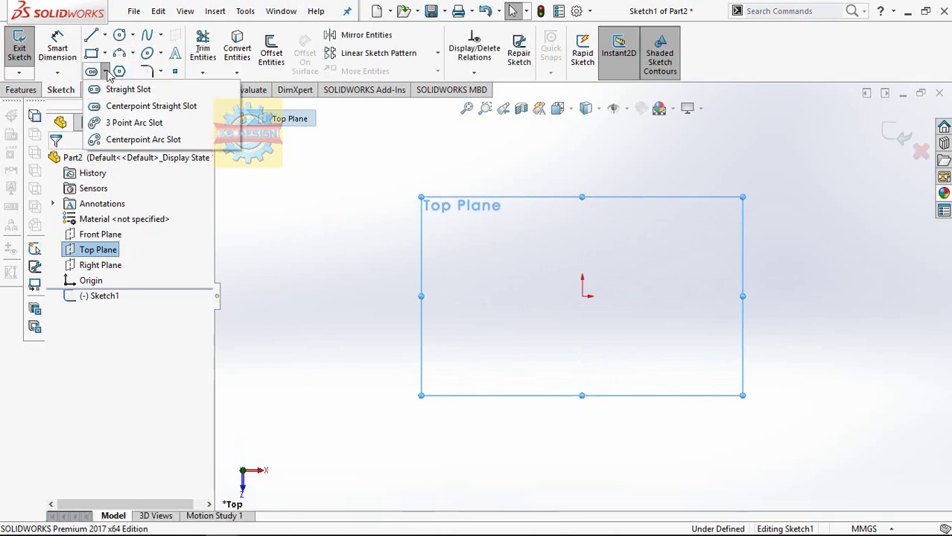
left_click(105, 53)
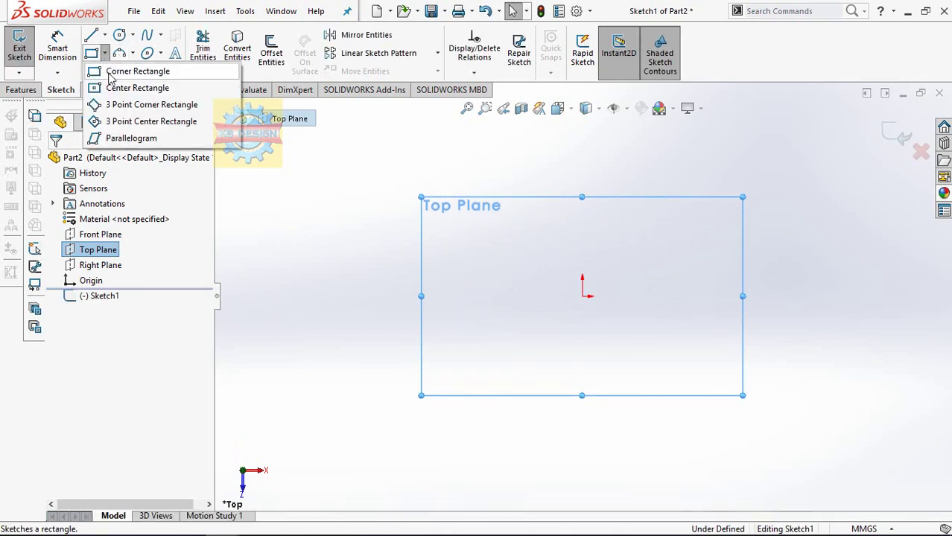
left_click(133, 86)
left_click(582, 296)
left_click(730, 222)
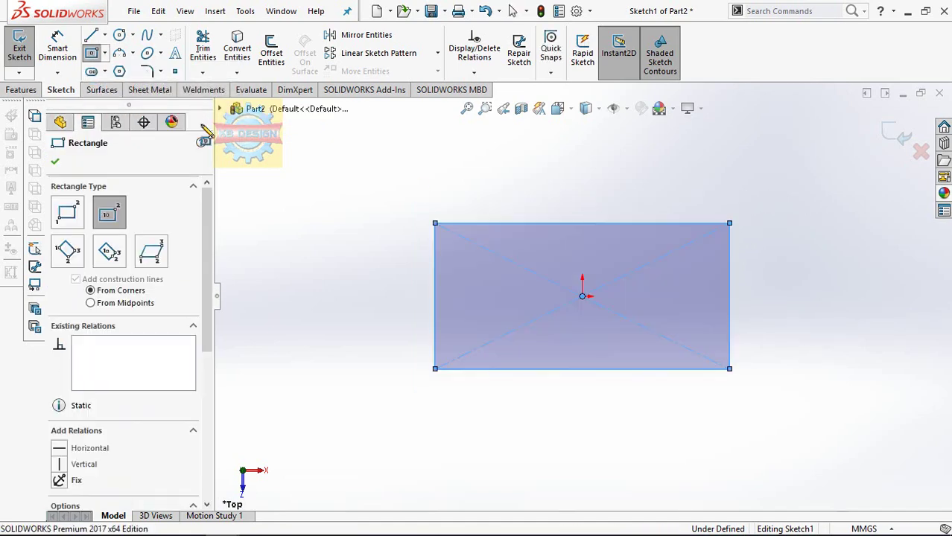
Step: Dimension the rectangle 972 mm wide and 492 mm tall
left_click(72, 57)
left_click(586, 196)
left_click(586, 186)
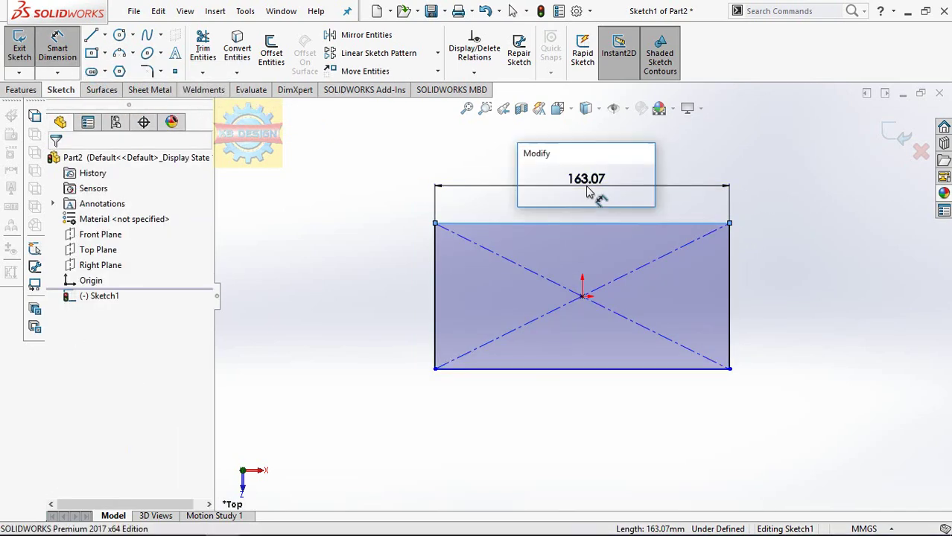
type("972")
key("Return")
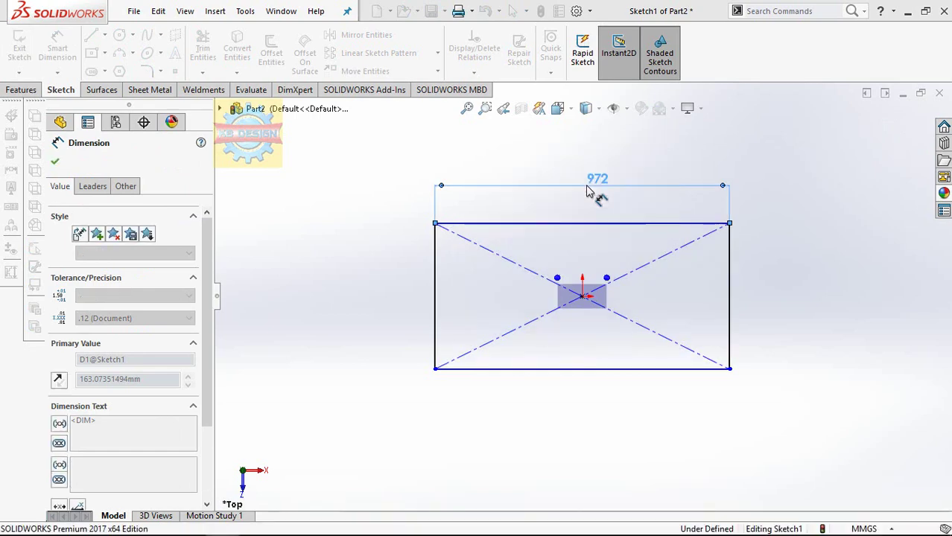
left_click(435, 265)
left_click(381, 275)
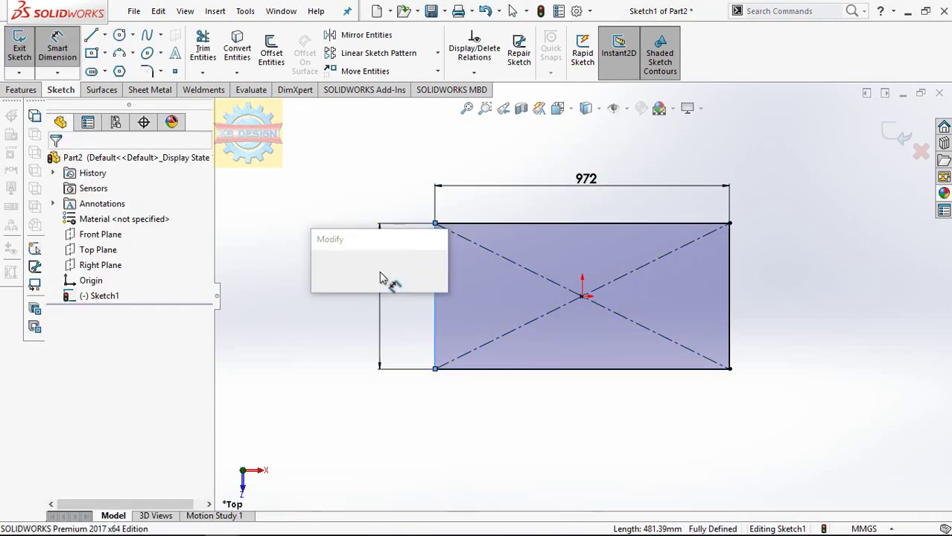
type("492")
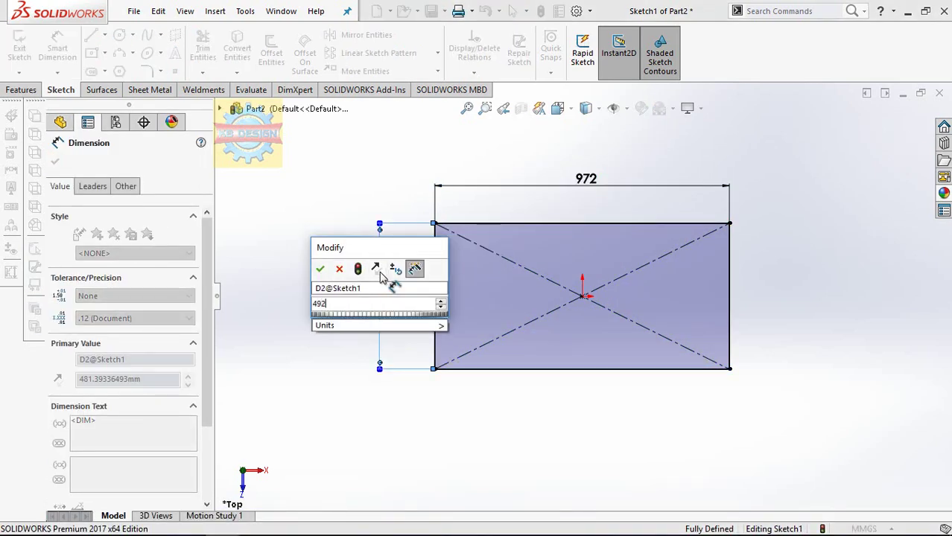
key("Return")
key("Escape")
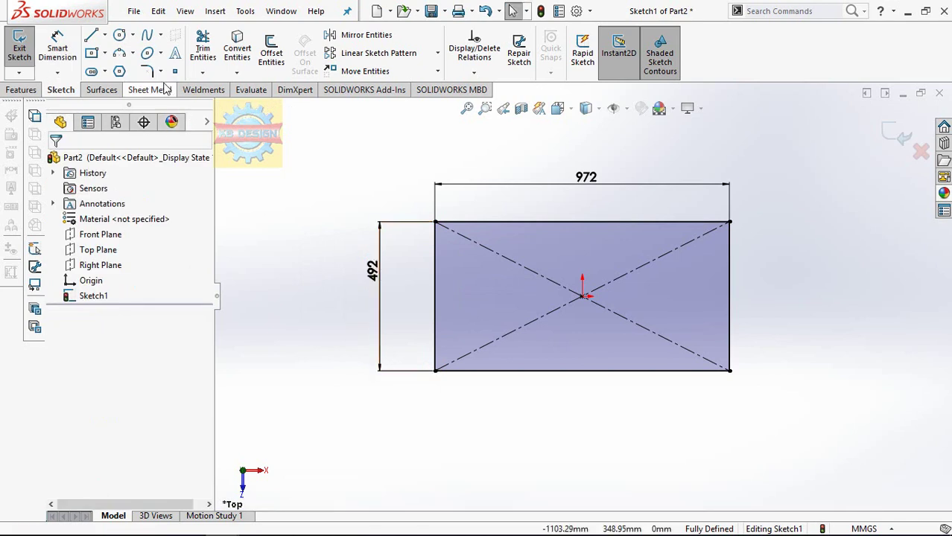
Step: Round all four rectangle corners with 100 mm sketch fillets
left_click(155, 71)
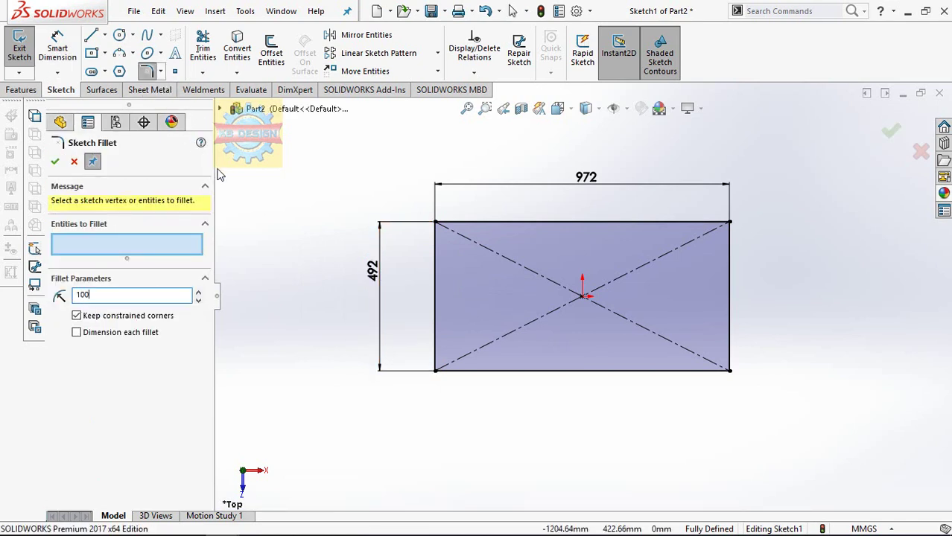
left_click(436, 224)
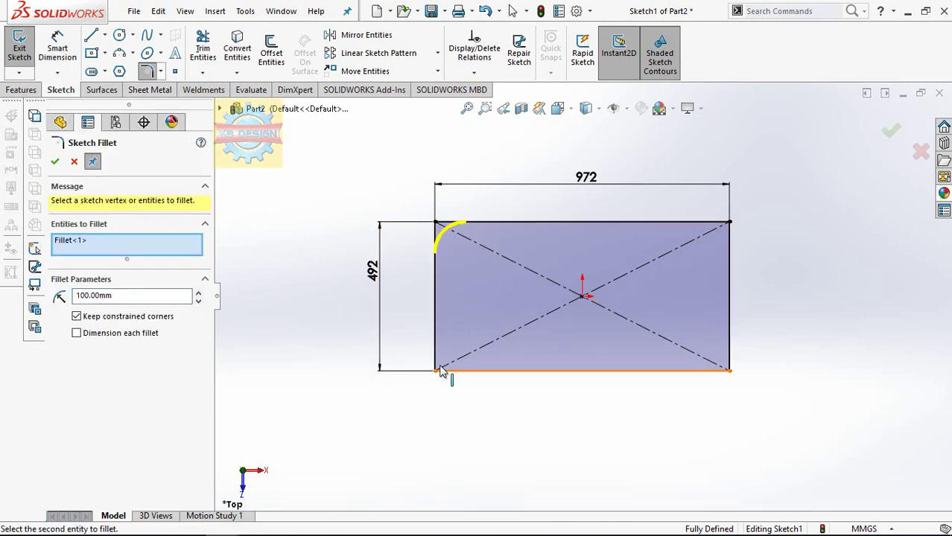
left_click(437, 369)
left_click(728, 371)
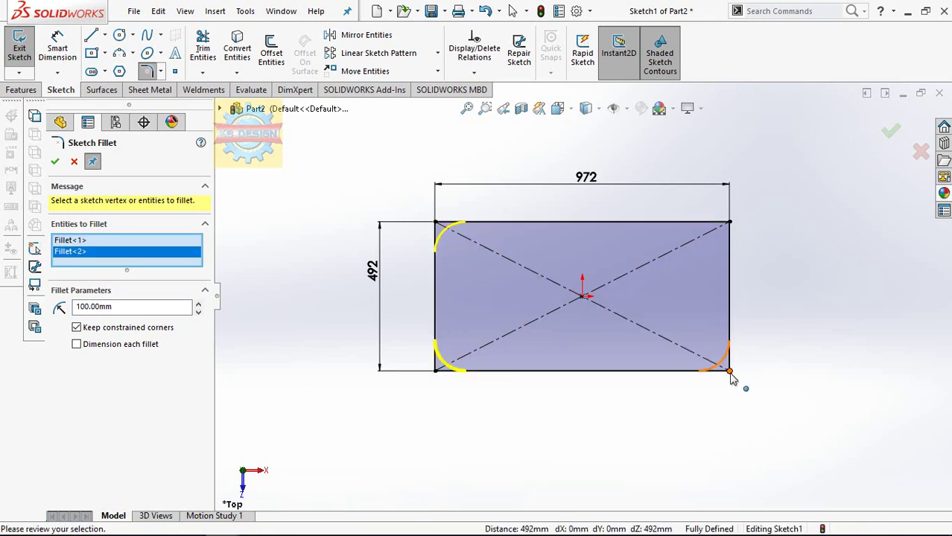
left_click(731, 223)
left_click(55, 161)
Step: Extrude the rounded rectangle 300 mm and view the top face straight on
left_click(22, 90)
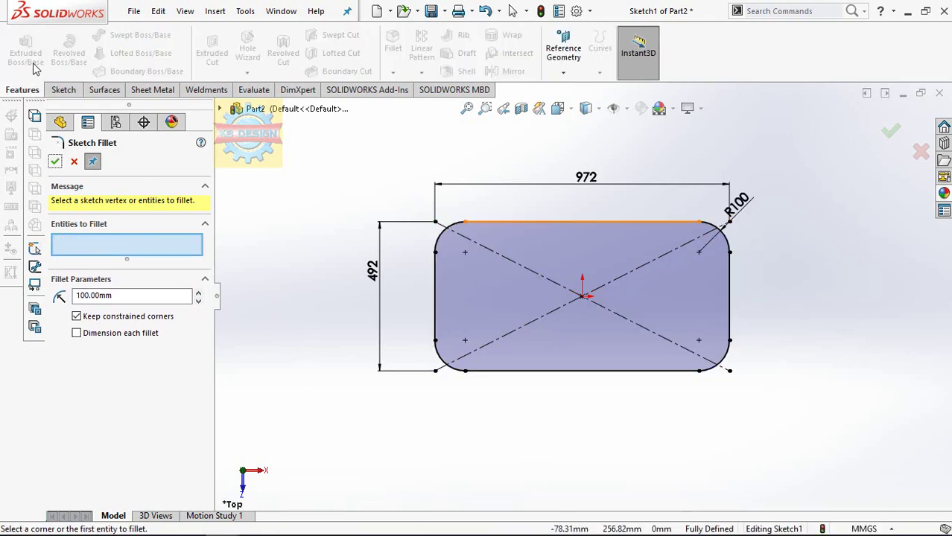
left_click(54, 161)
left_click(26, 52)
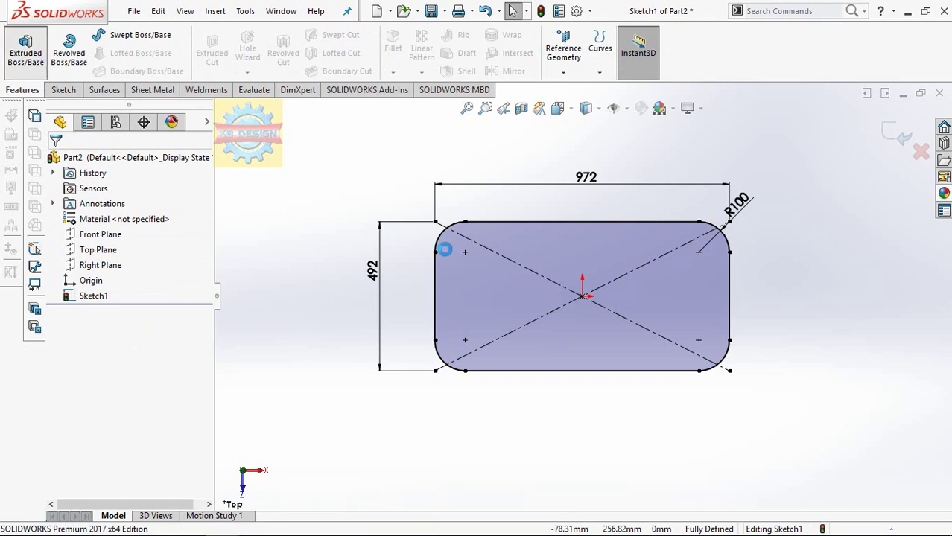
type("3")
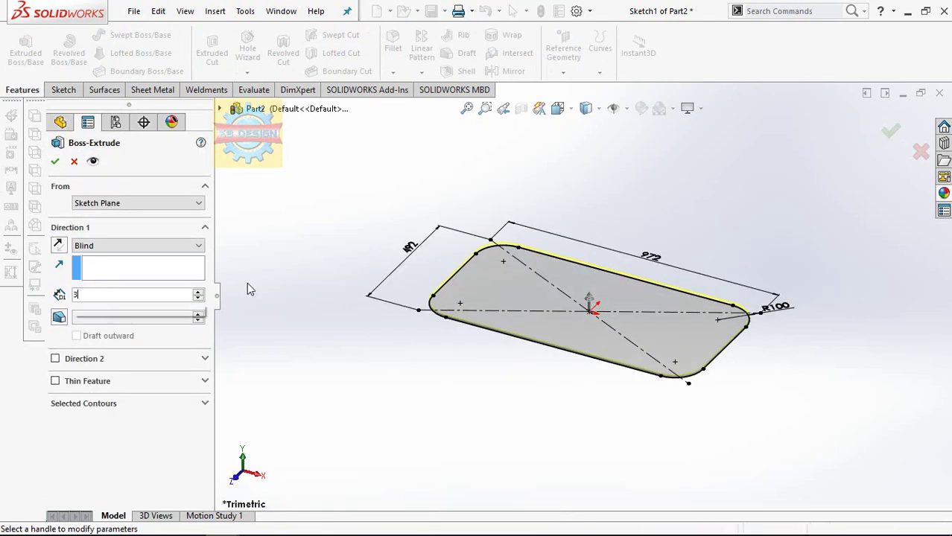
type("00")
key("Return")
left_click(54, 161)
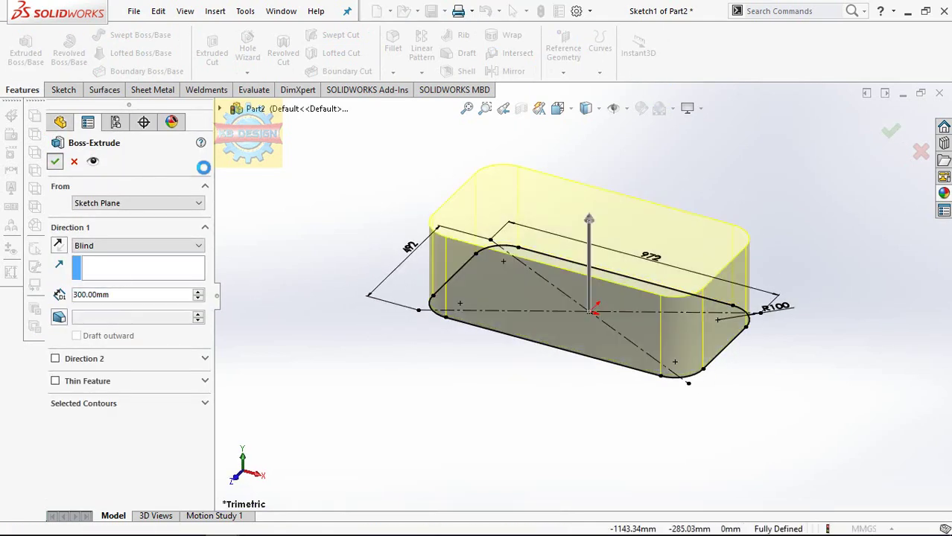
left_click(551, 194)
left_click(677, 158)
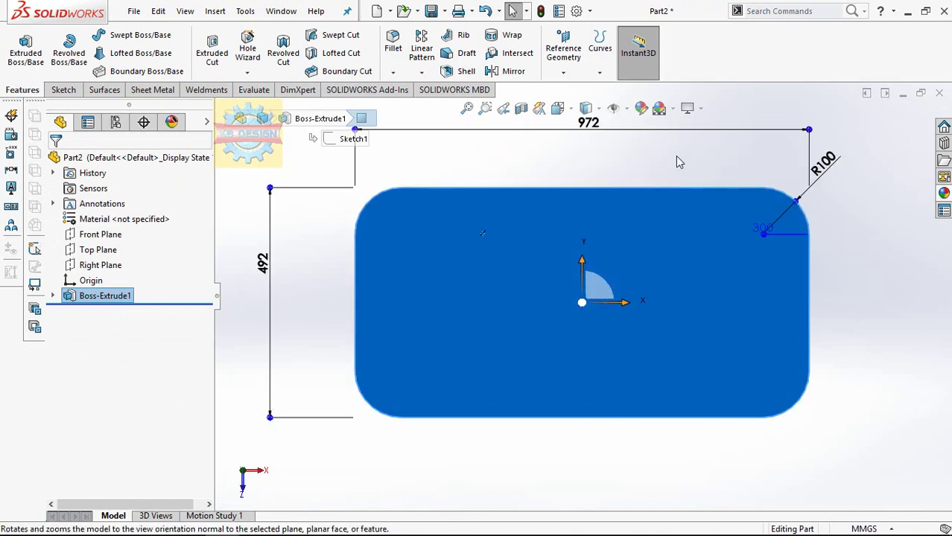
Step: Sketch a rectangle on the left side of the block's top face
left_click(62, 90)
left_click(19, 48)
left_click(92, 53)
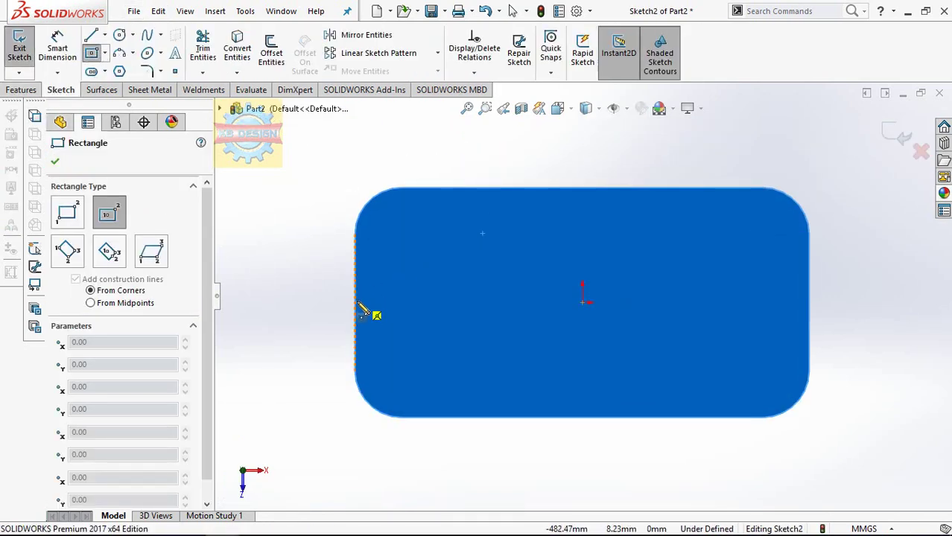
left_click(414, 303)
left_click(450, 235)
key("Escape")
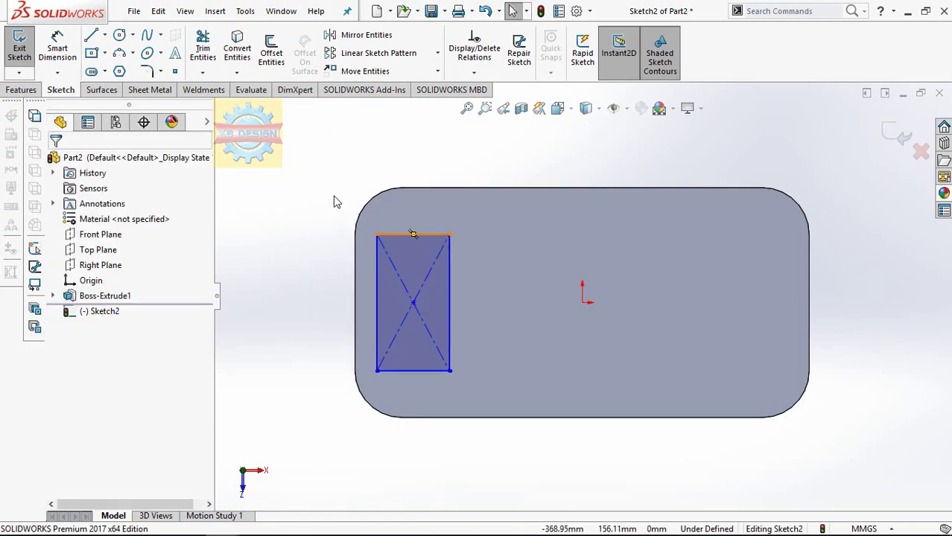
Step: Dimension the rectangle 75 mm from the left edge, 350 mm wide and 400 mm tall
left_click(60, 52)
left_click(380, 310)
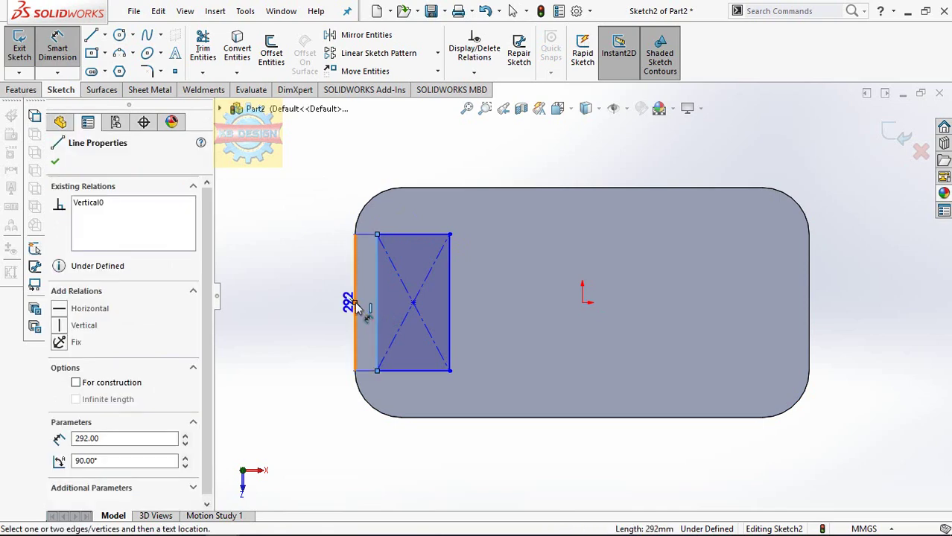
left_click(356, 306)
left_click(335, 382)
type("75")
key("Return")
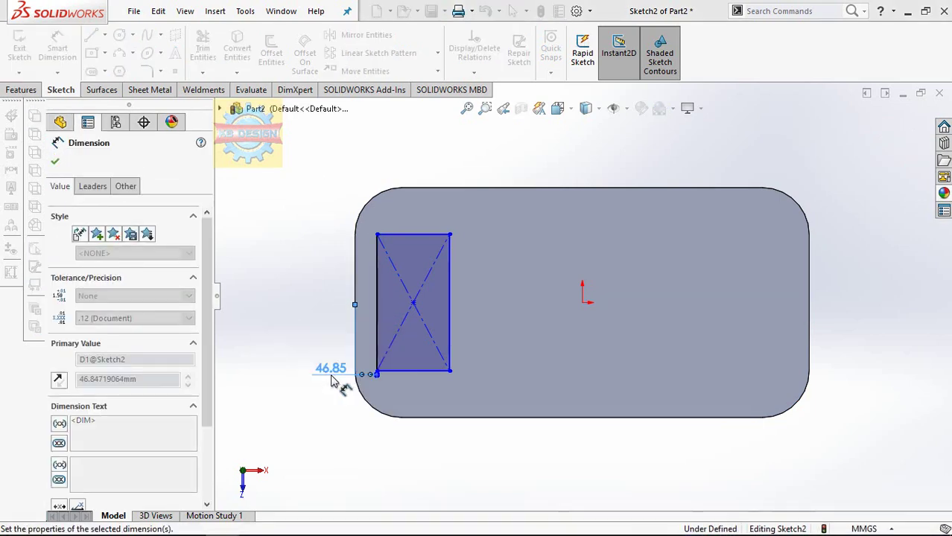
left_click(361, 472)
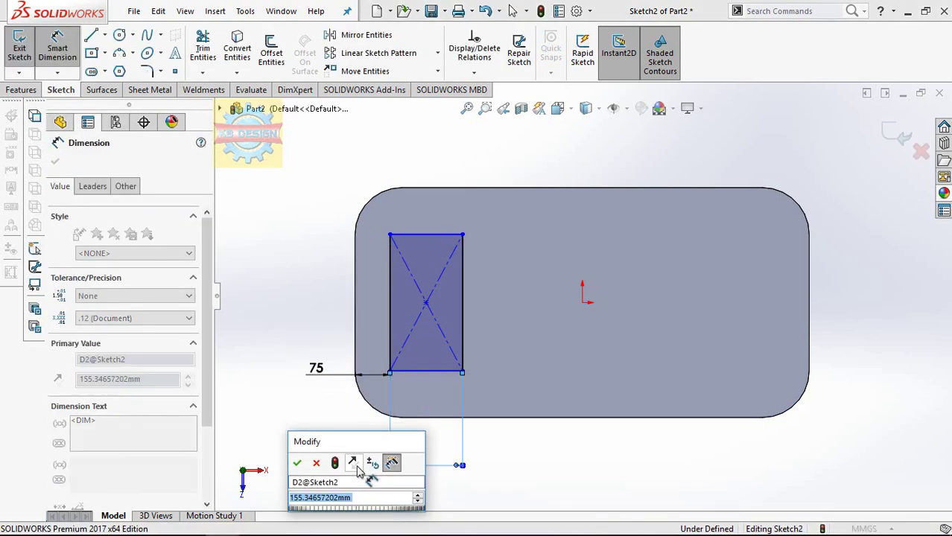
type("15")
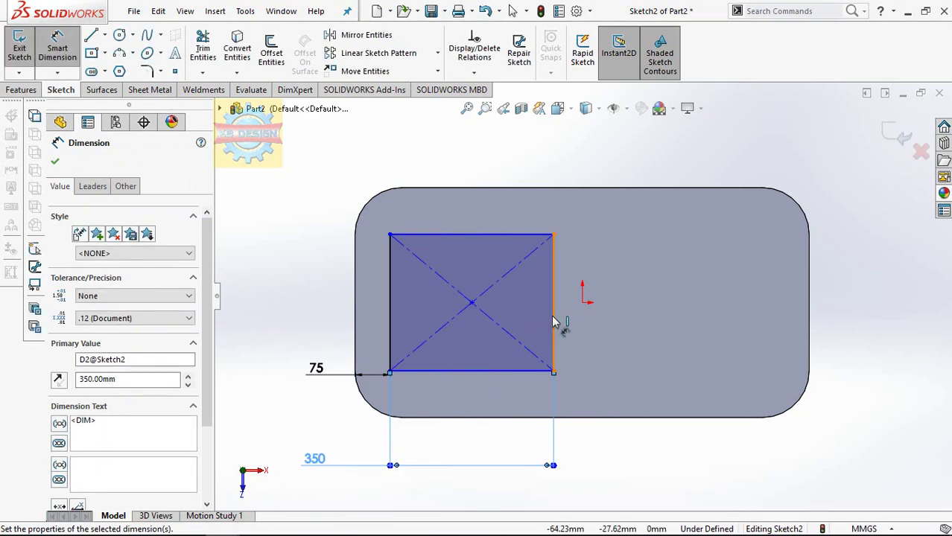
left_click(563, 328)
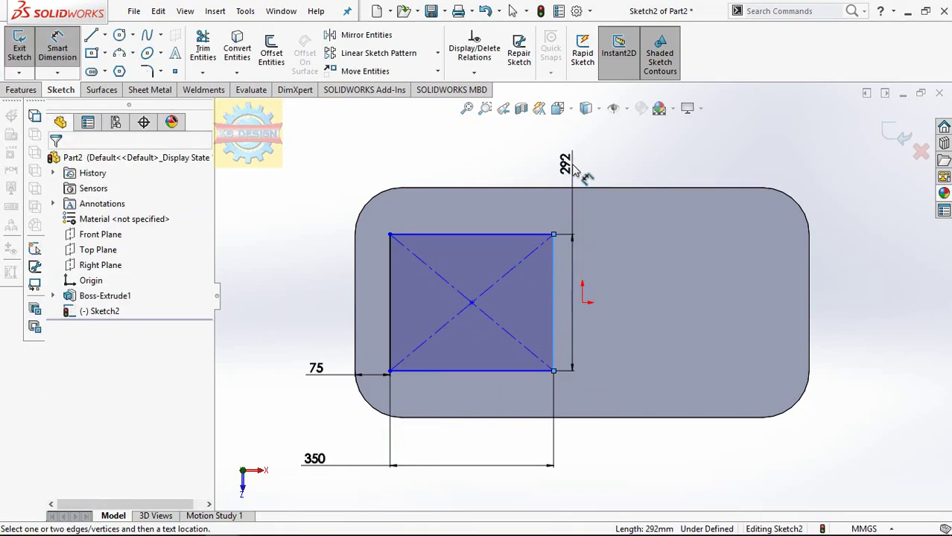
left_click(572, 172)
type("400")
key("Return")
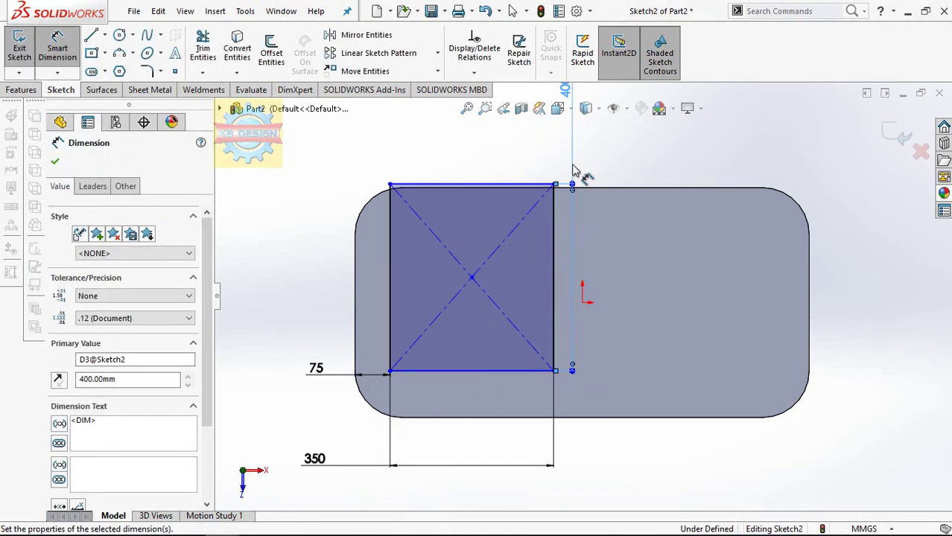
key("Escape")
Step: Add a Horizontal relation between the rectangle's centre and the origin
left_click(473, 74)
left_click(489, 105)
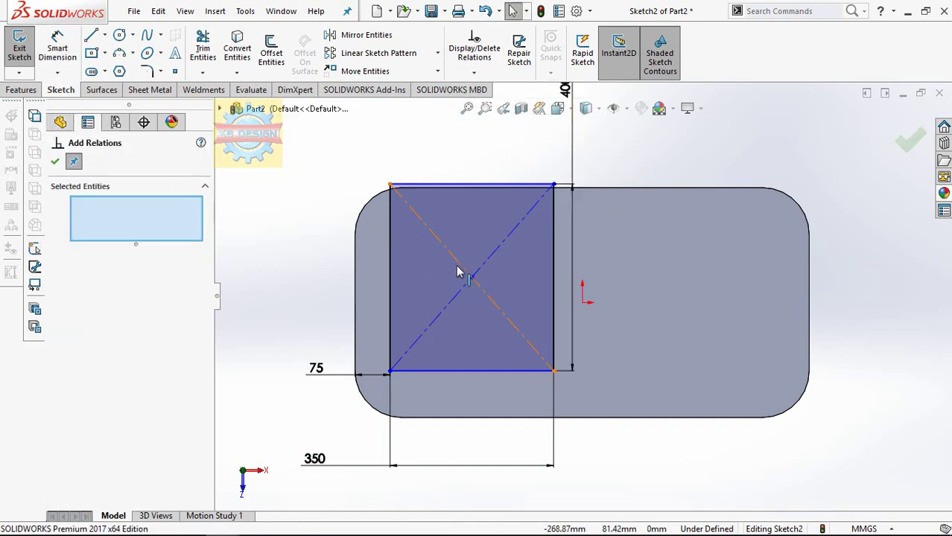
left_click(471, 277)
left_click(582, 302)
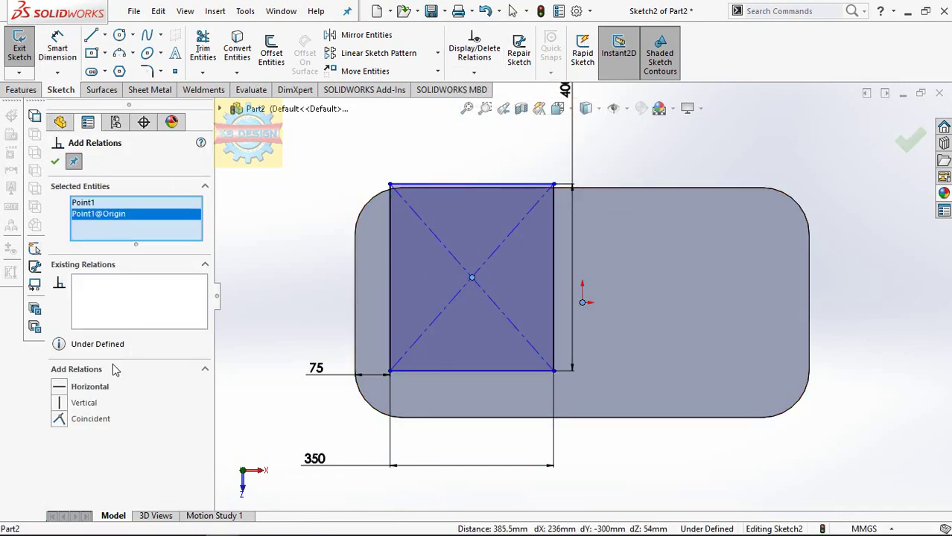
left_click(61, 391)
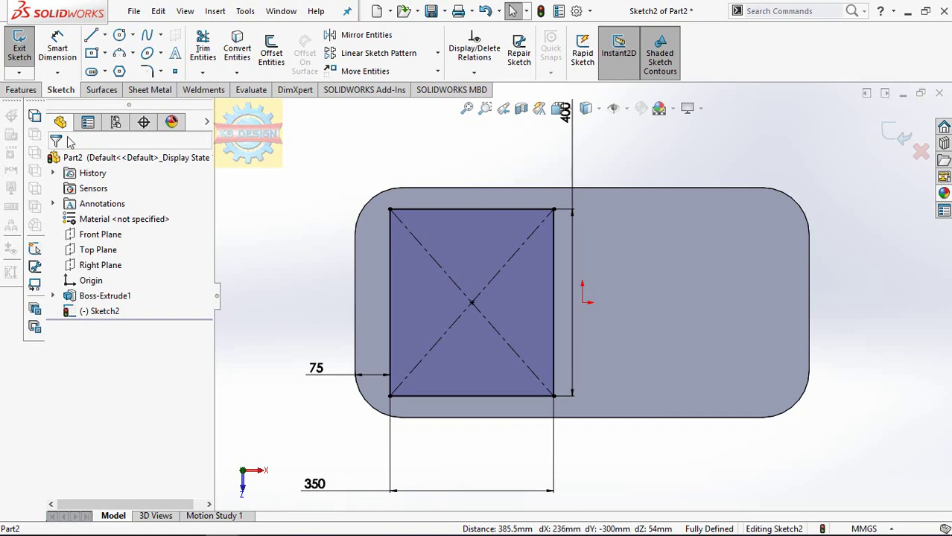
left_click(20, 89)
left_click(213, 52)
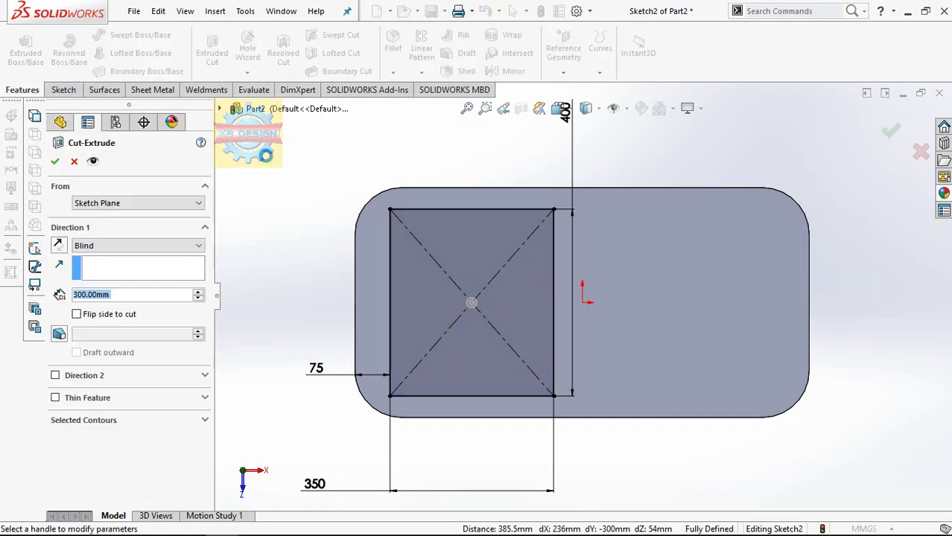
Step: Cut the left basin 170 mm deep
type("170")
key("Return")
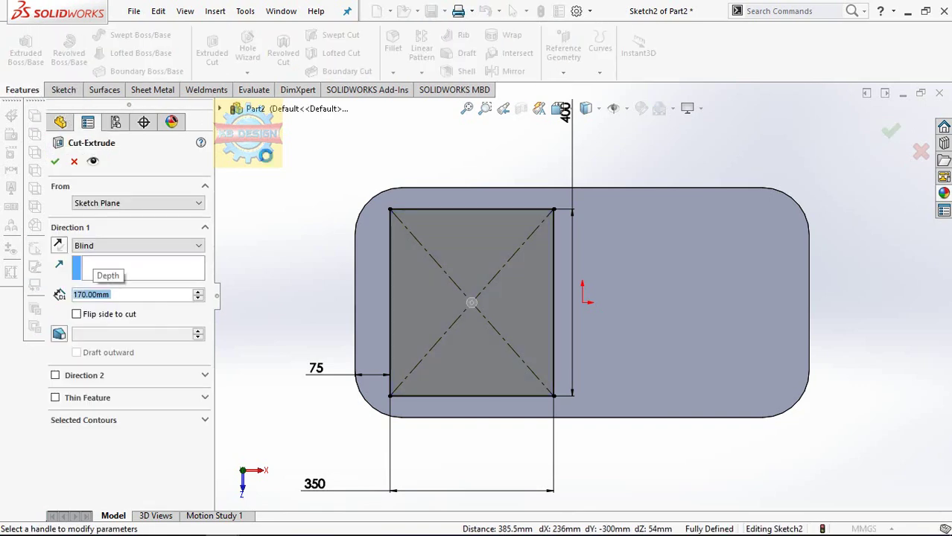
left_click(55, 161)
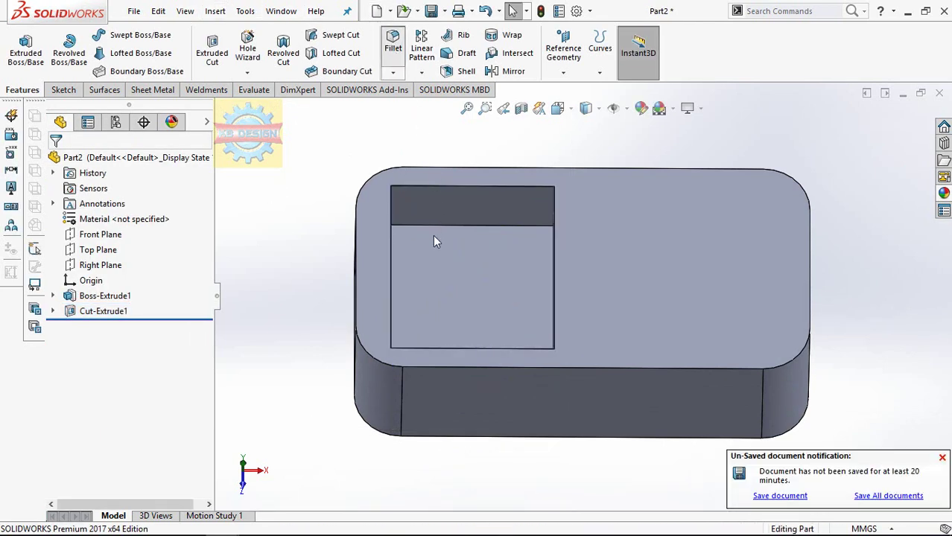
Step: Fillet the basin floor edges with a 40 mm radius
type("40")
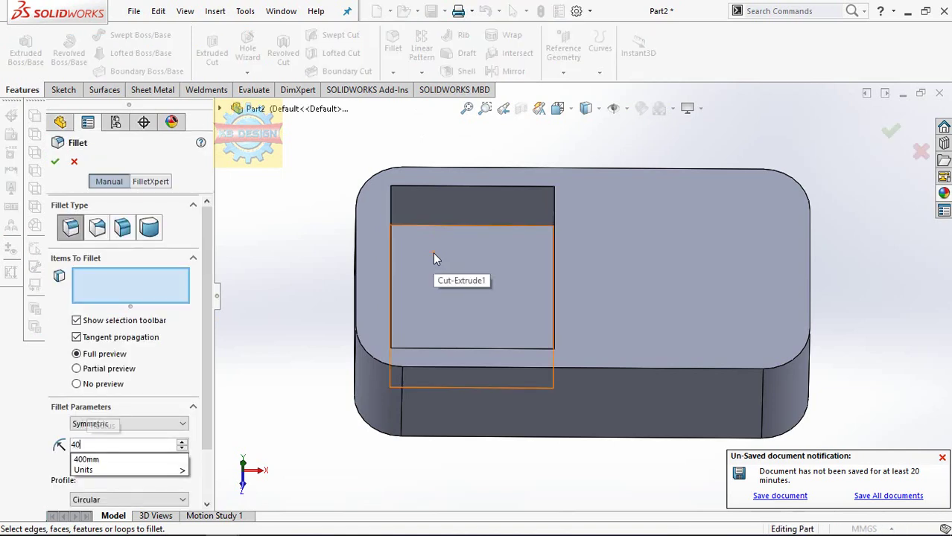
left_click(433, 254)
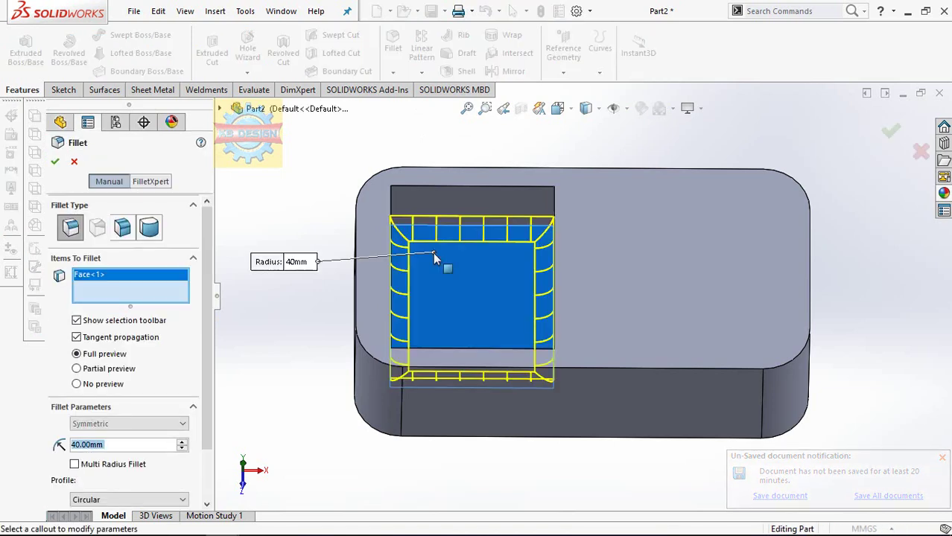
left_click(55, 162)
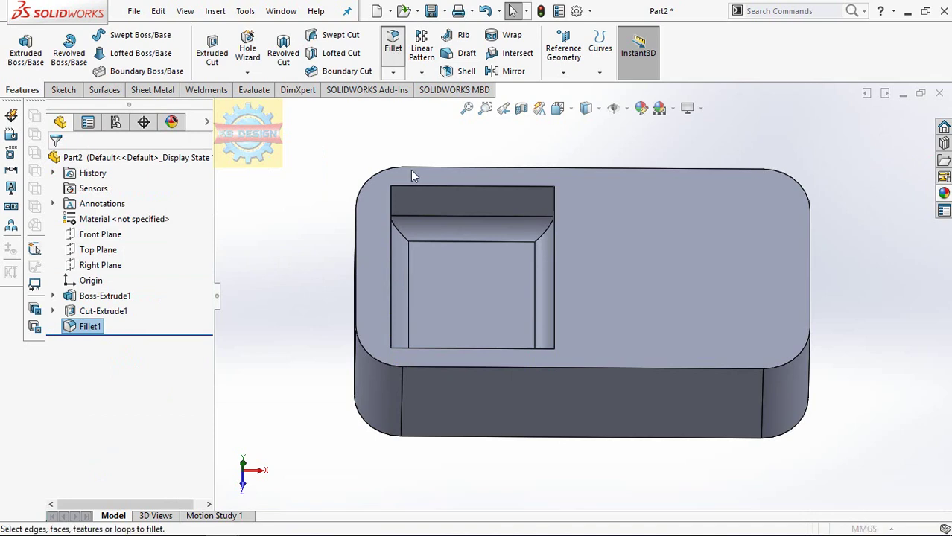
Step: Fillet the basin's four vertical corner edges with a 100 mm radius
key("Return")
type("100.00mm")
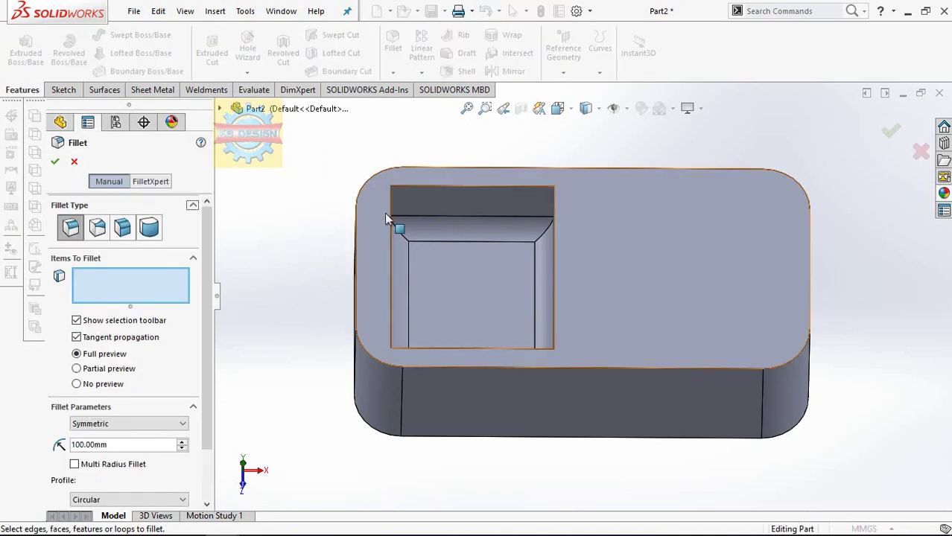
middle_click_drag(385, 218, 404, 202)
left_click(396, 203)
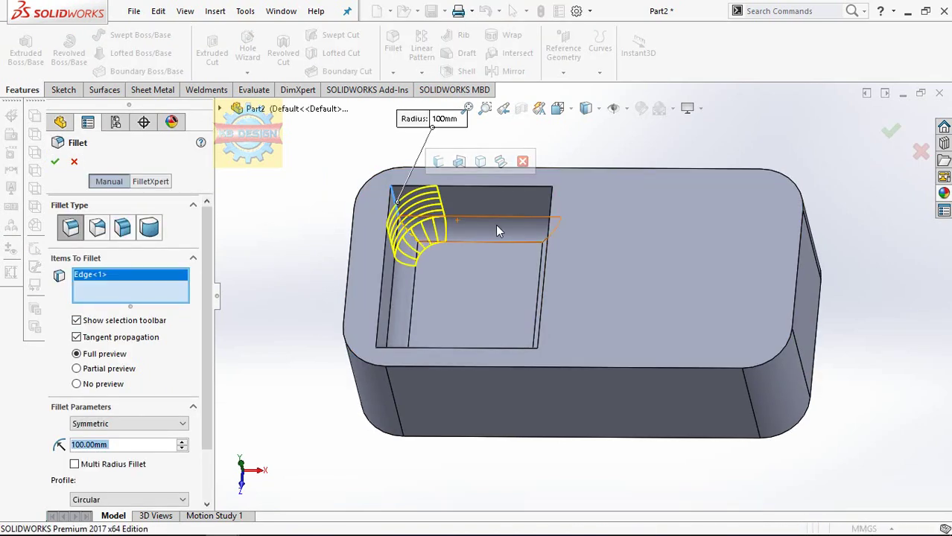
left_click(450, 158)
middle_click_drag(501, 196, 546, 186)
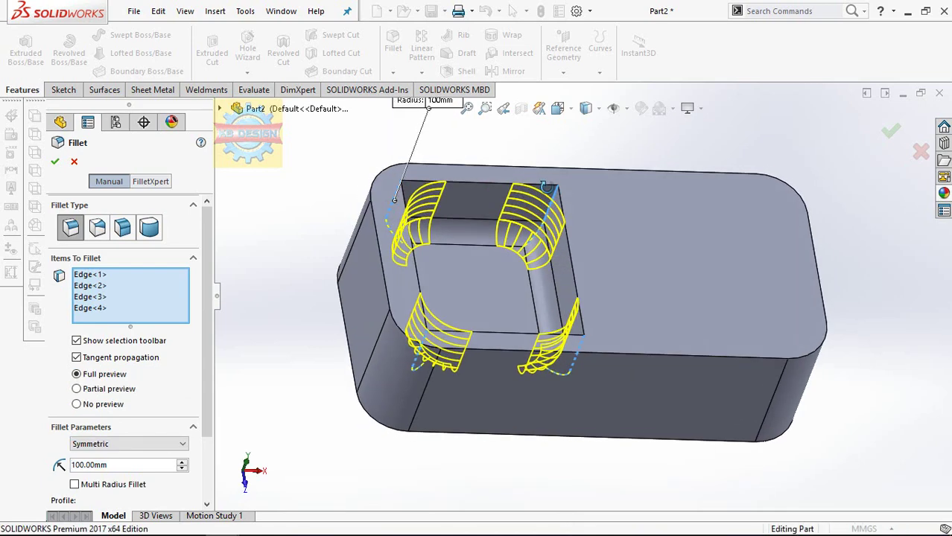
left_click(55, 161)
middle_click_drag(302, 248, 299, 213)
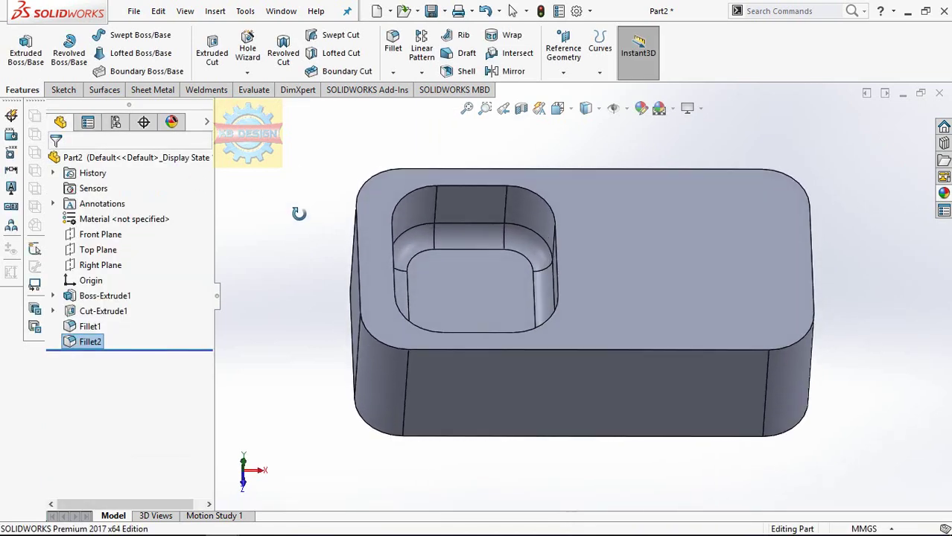
Step: Open a sketch on the part's top face, viewed straight down
left_click(601, 260)
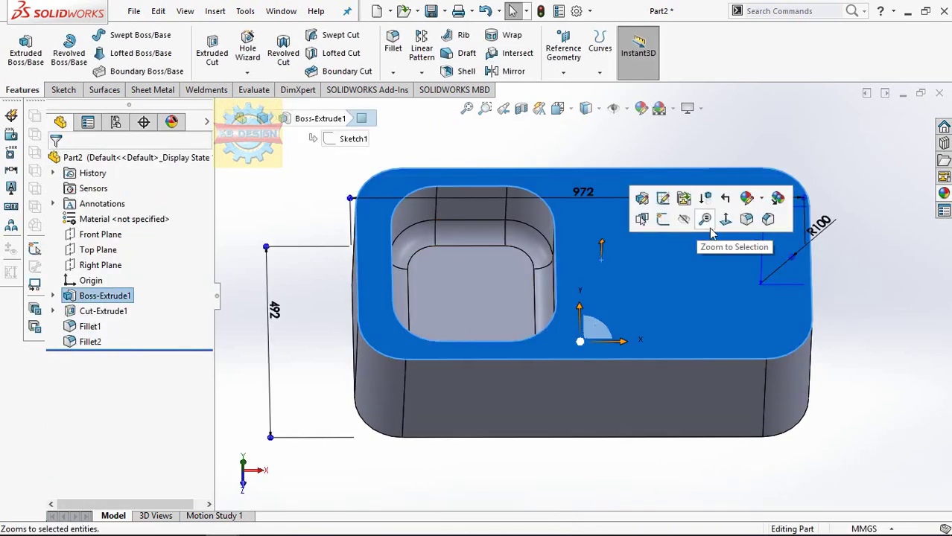
left_click(726, 218)
left_click(63, 90)
left_click(19, 48)
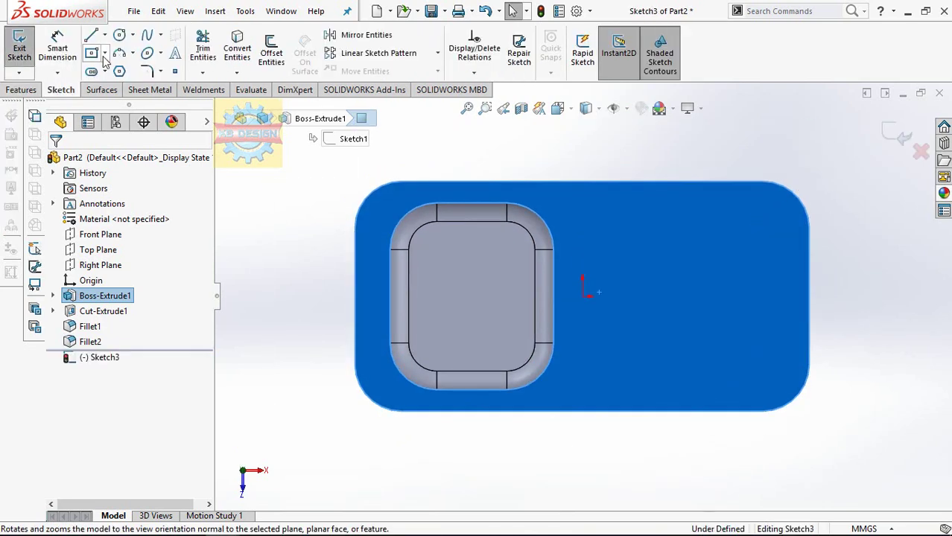
left_click(91, 53)
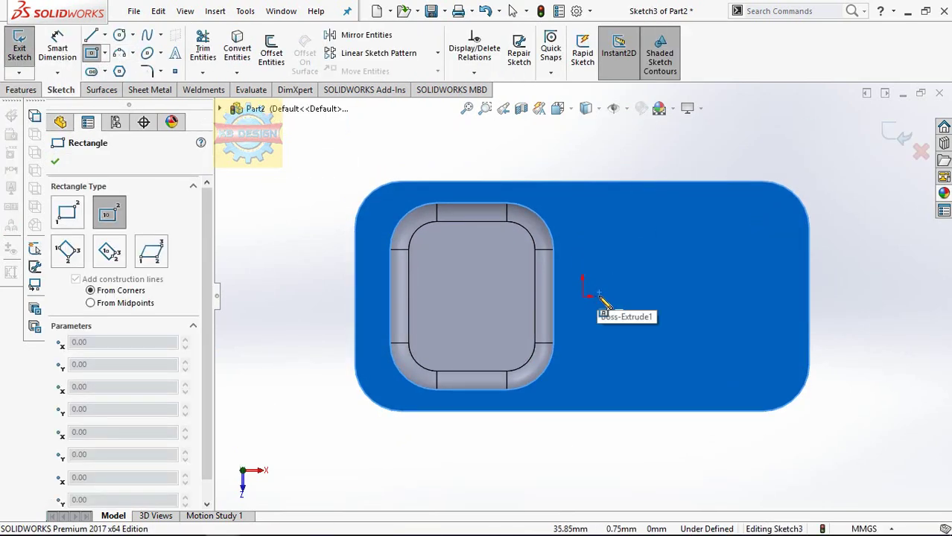
left_click(598, 295)
left_click(622, 227)
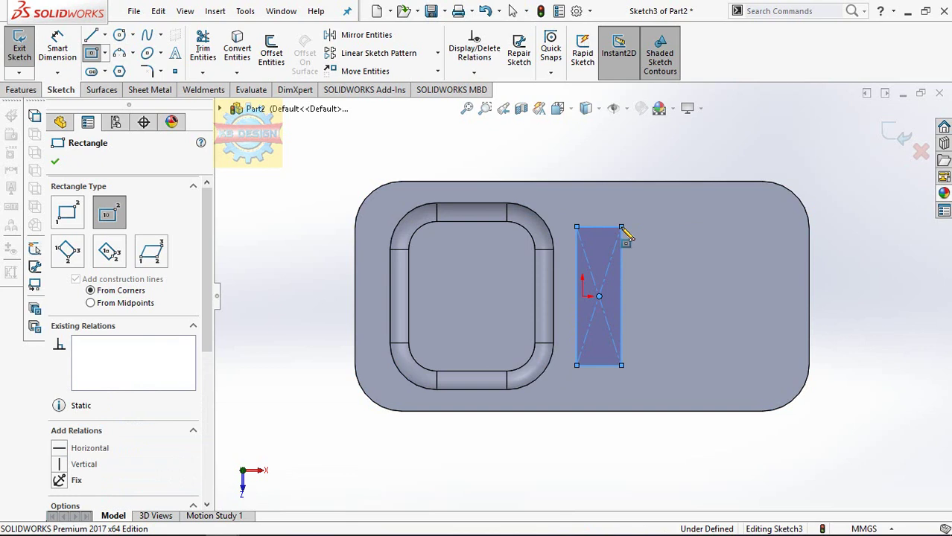
key("ctrl+z")
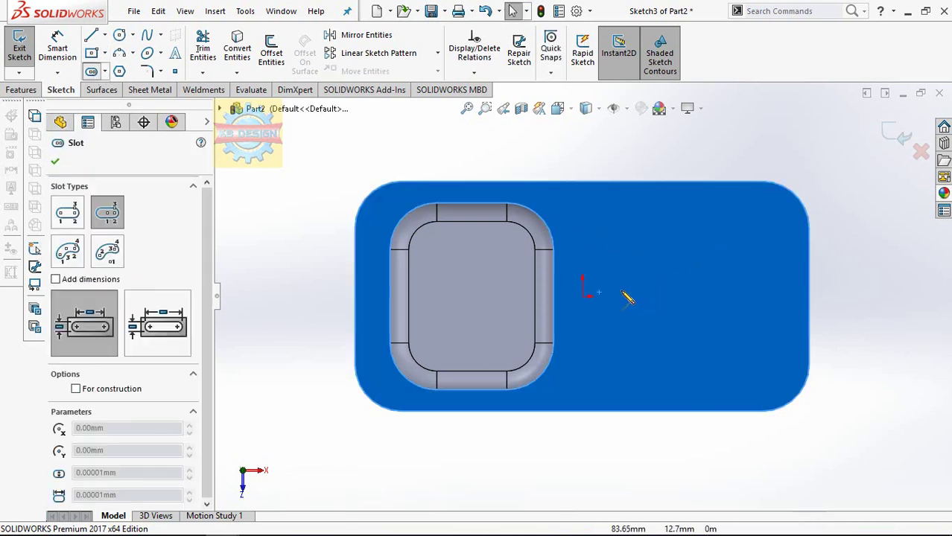
Step: Draw a centrepoint slot beside the basin and set its length to 200 mm
left_click(600, 295)
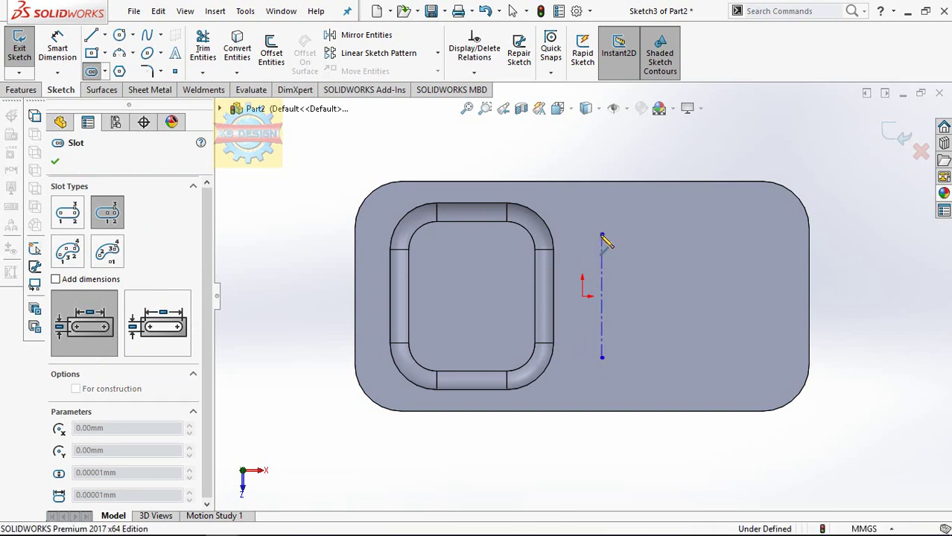
left_click(602, 237)
left_click(642, 251)
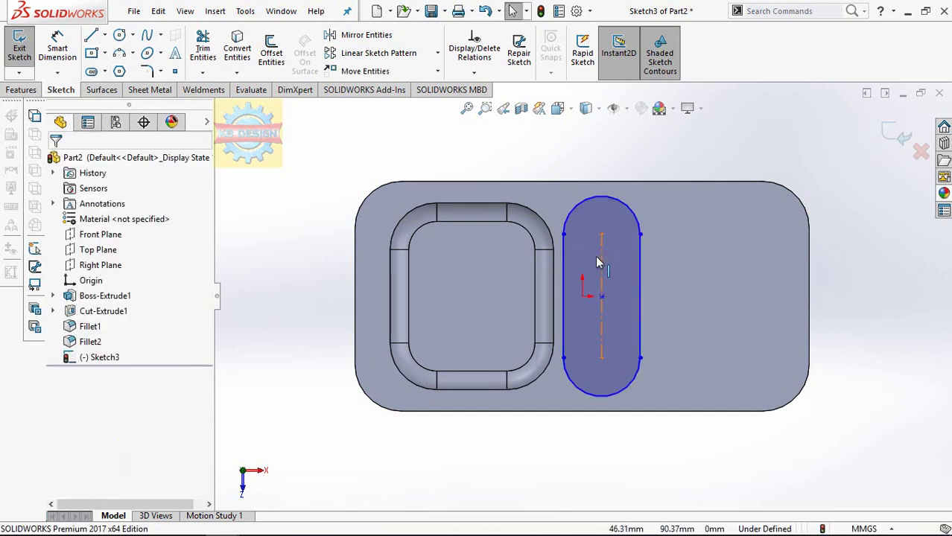
key("Escape")
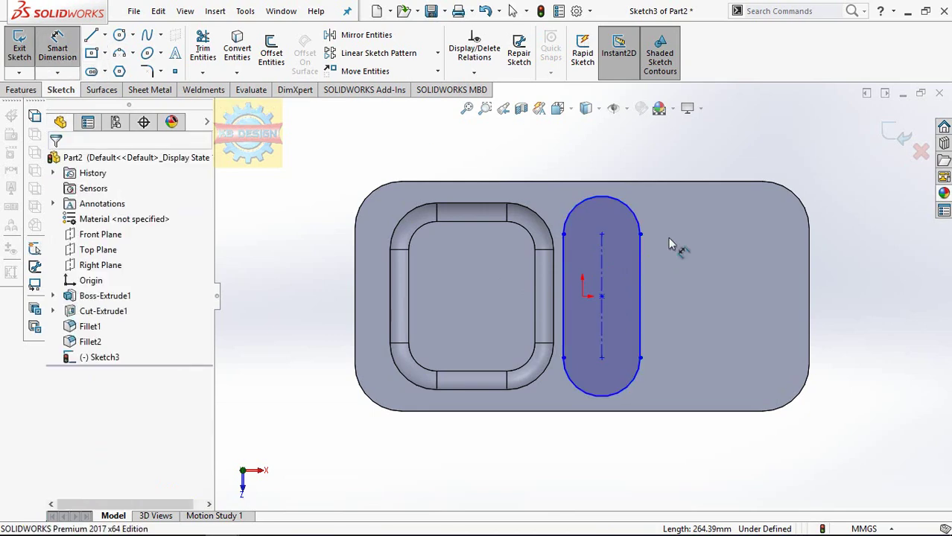
left_click(602, 258)
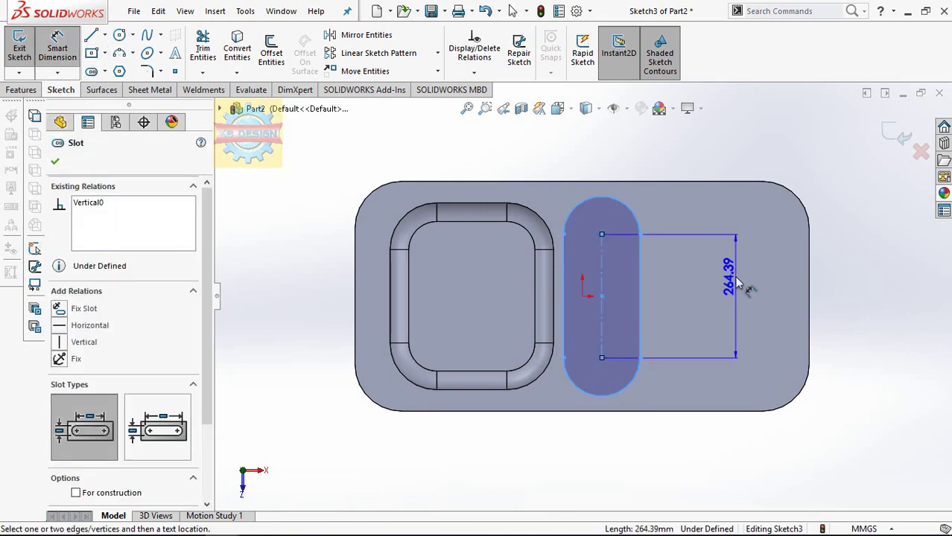
left_click(736, 277)
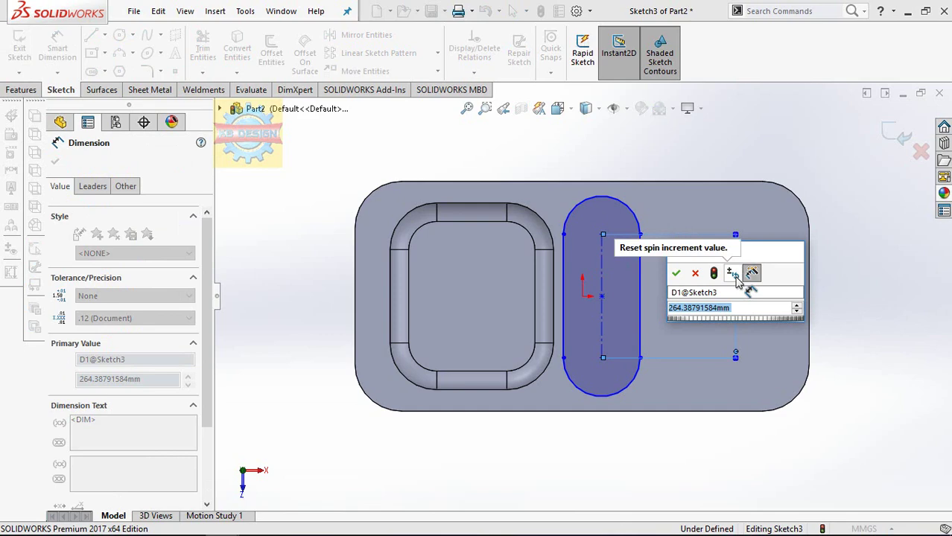
type("200")
key("Return")
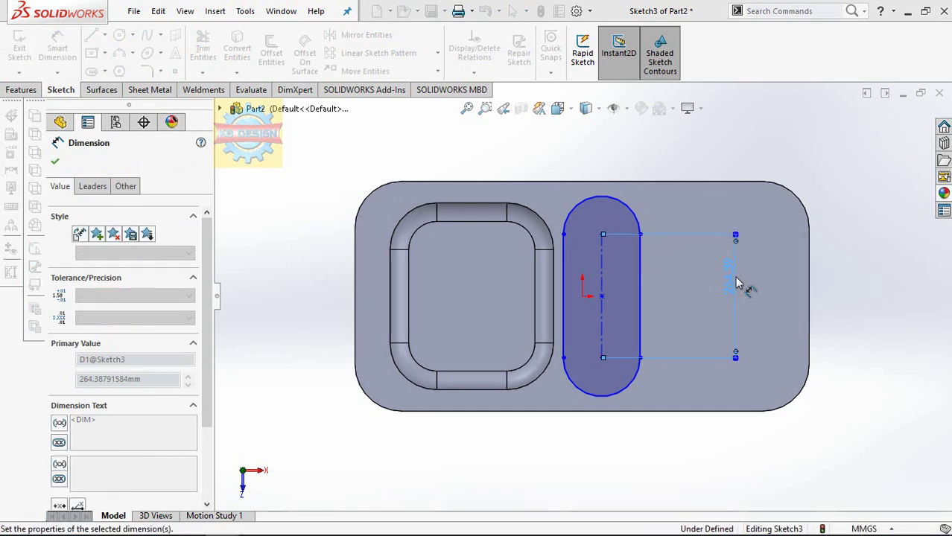
key("Escape")
Step: Give the slot R60 ends and make its centre horizontal with the origin
left_click(622, 232)
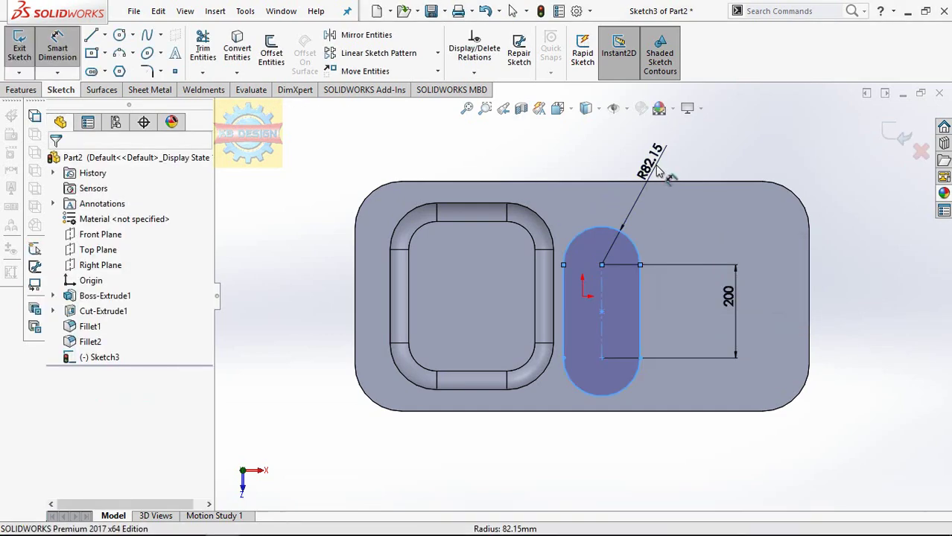
left_click(659, 171)
type("60")
key("Return")
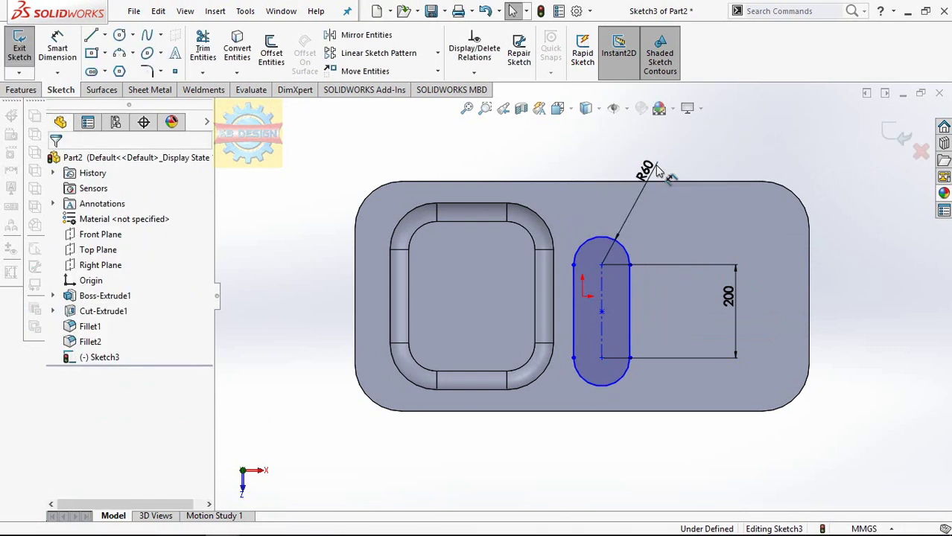
left_click(474, 73)
left_click(488, 105)
left_click(602, 312)
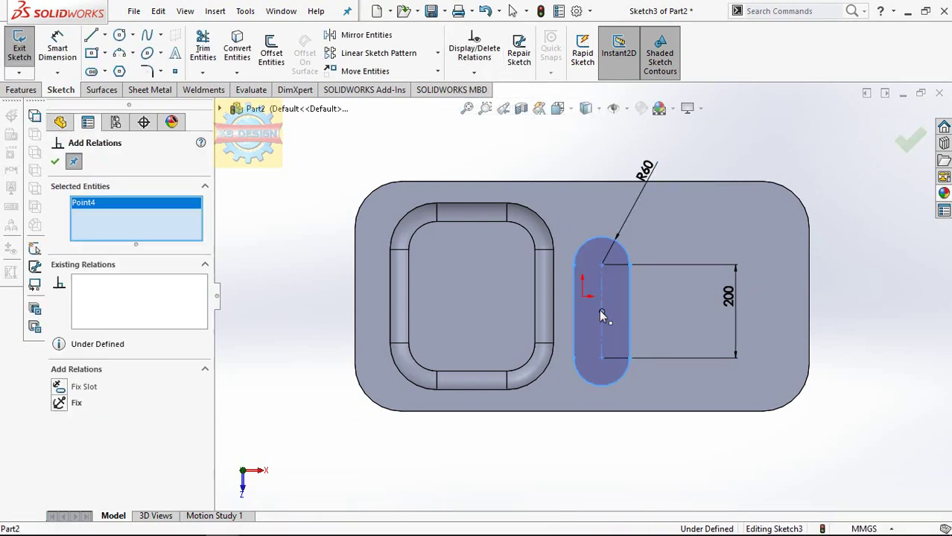
left_click(582, 296)
left_click(78, 386)
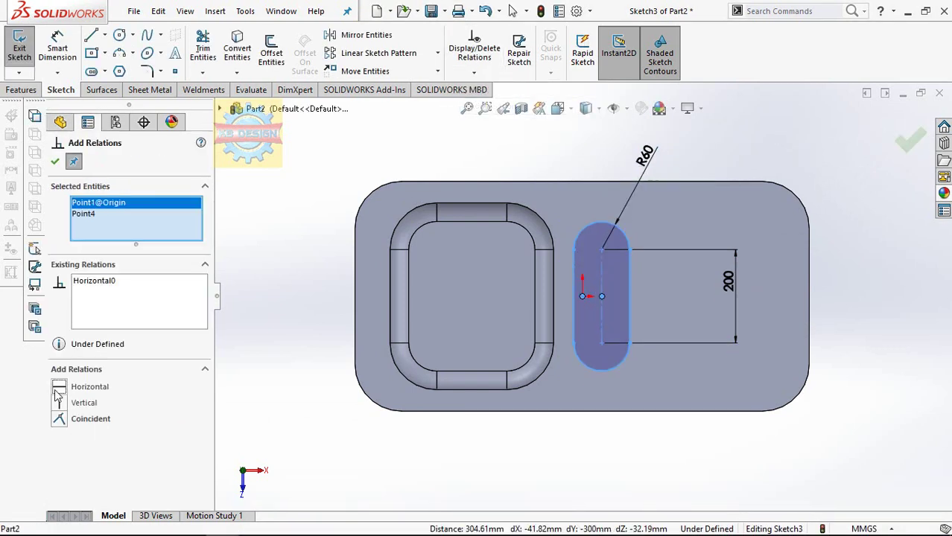
left_click(54, 161)
Step: Dimension the slot 50 mm from the basin's right edge
left_click(44, 48)
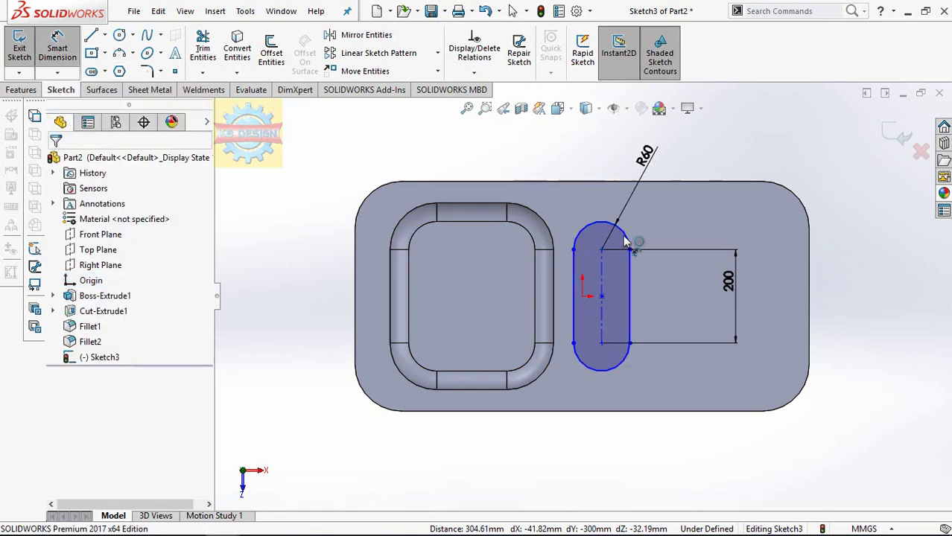
left_click(573, 274)
left_click(552, 267)
left_click(567, 233)
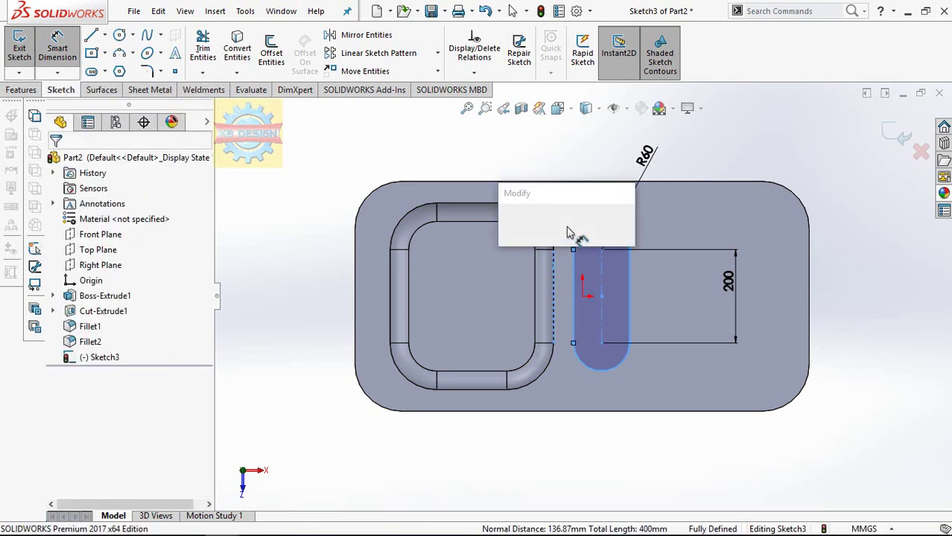
type("10")
key("Return")
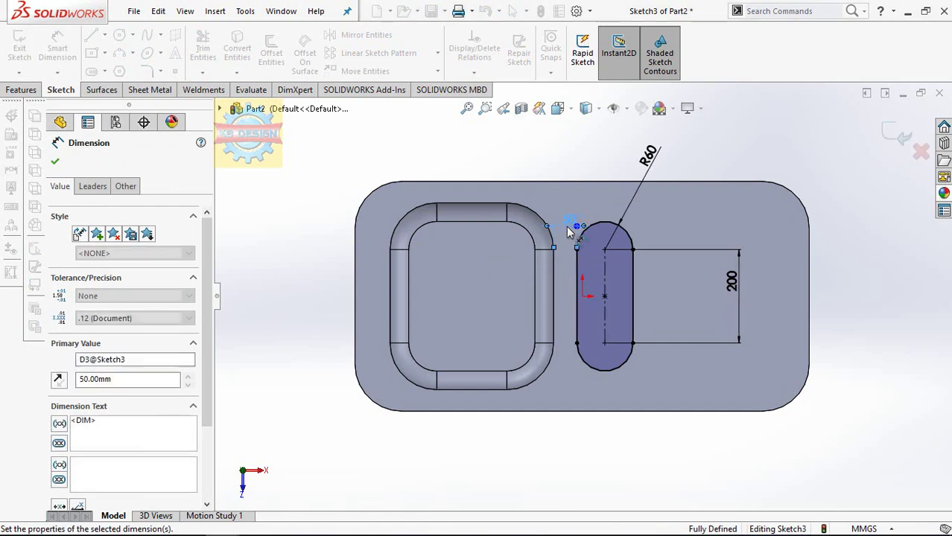
left_click(55, 161)
left_click(23, 89)
left_click(223, 41)
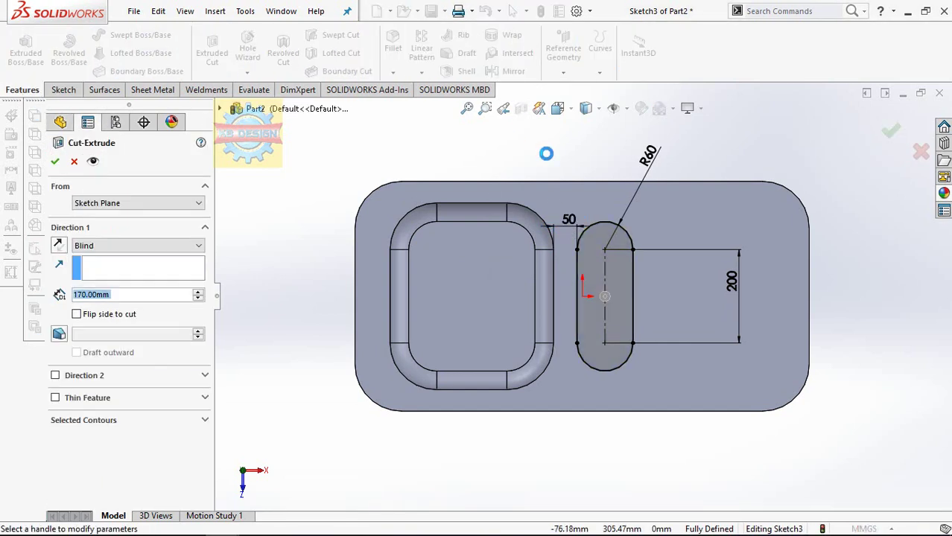
Step: Cut the slot 140 mm deep
type("140")
key("Return")
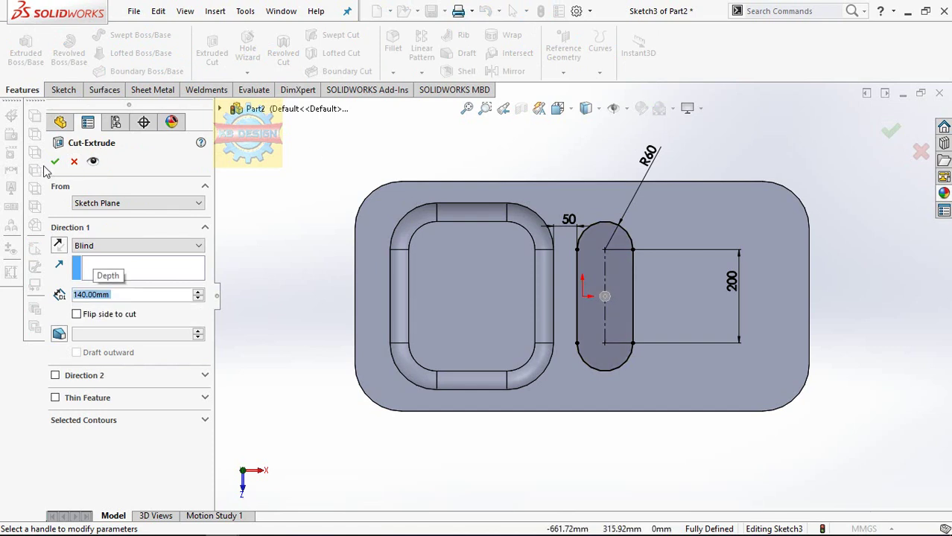
left_click(54, 161)
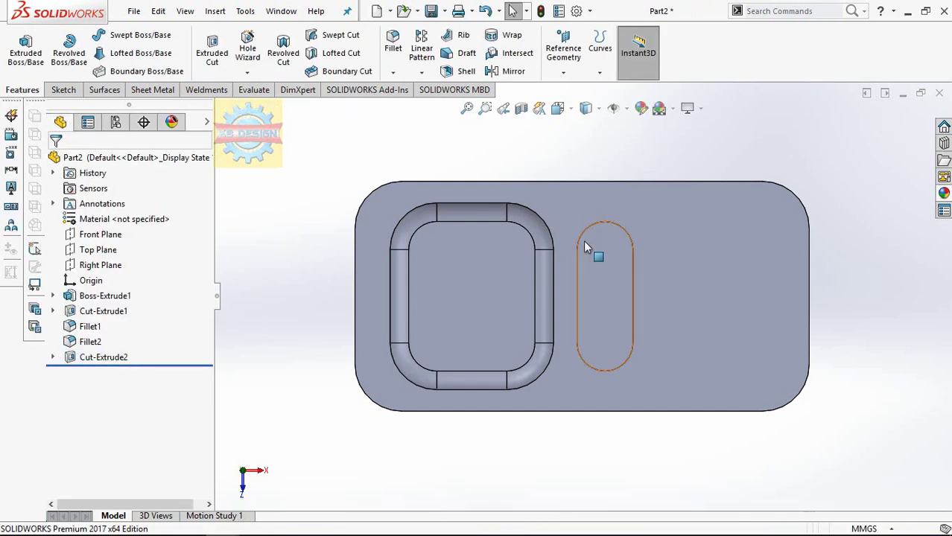
Step: Fillet the slot's floor face at 20 mm radius and reselect the top face
middle_click_drag(663, 281, 654, 201)
left_click(393, 44)
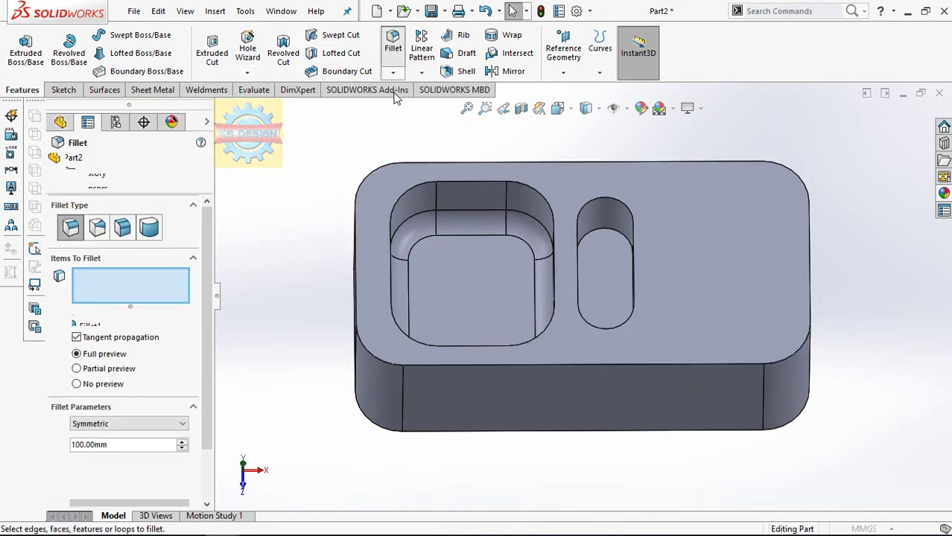
type("20")
left_click(605, 287)
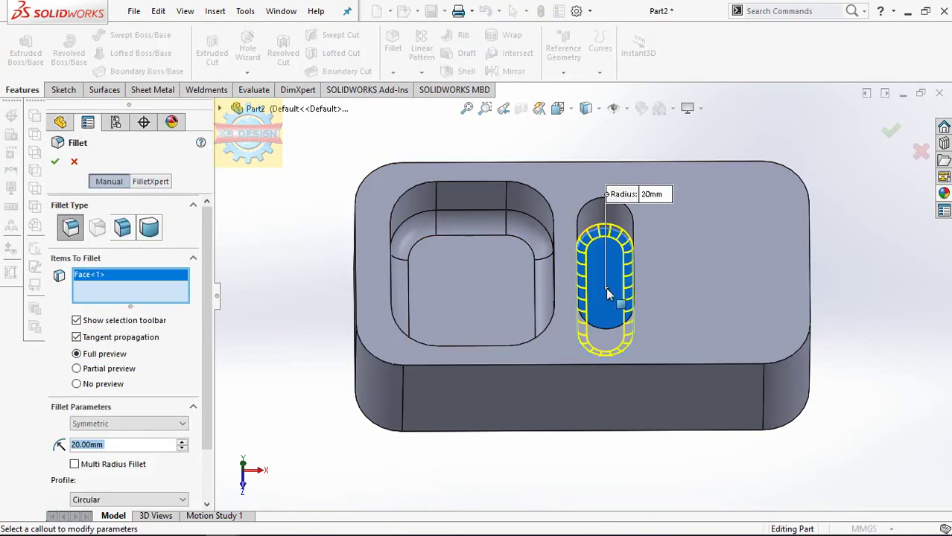
left_click(54, 161)
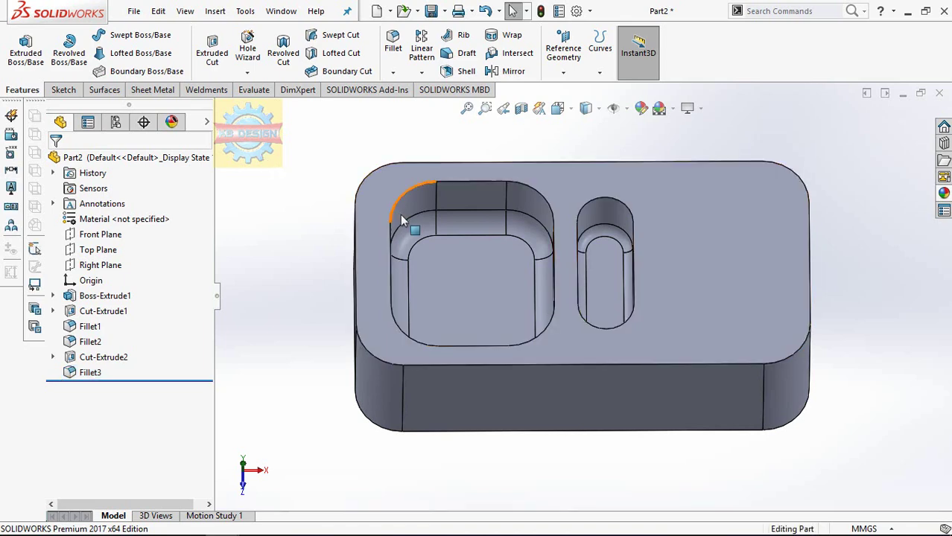
middle_click_drag(400, 215, 402, 250)
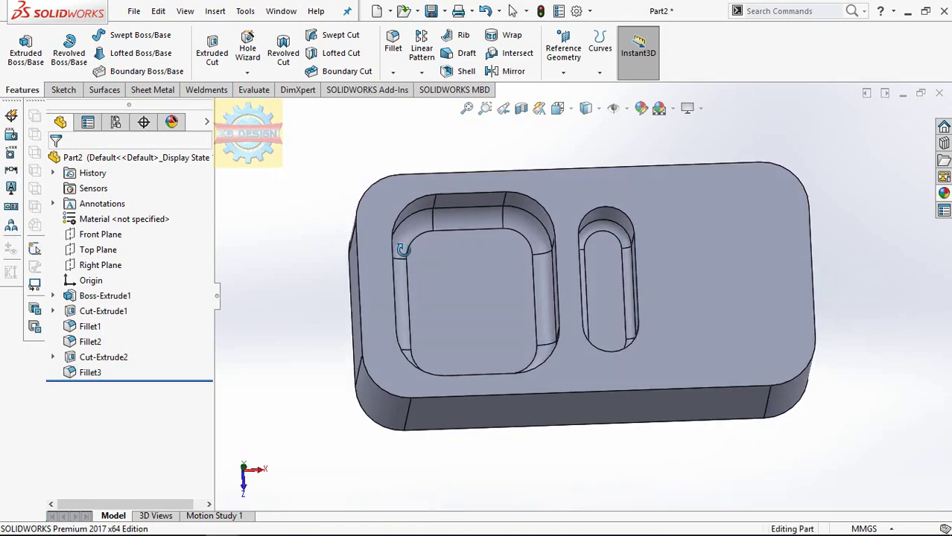
left_click(707, 209)
Step: Sketch on the top face and convert its outer edges into sketch entities
left_click(812, 205)
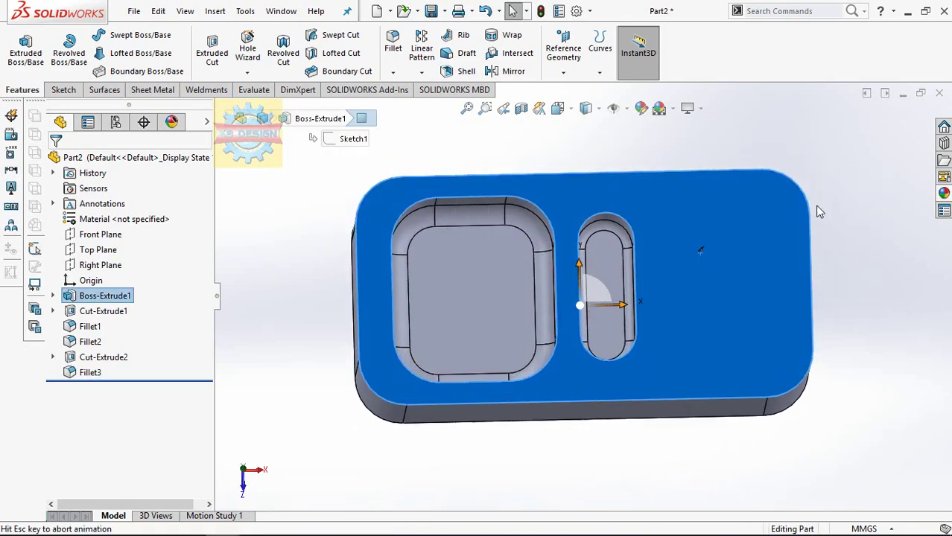
left_click(63, 90)
left_click(20, 47)
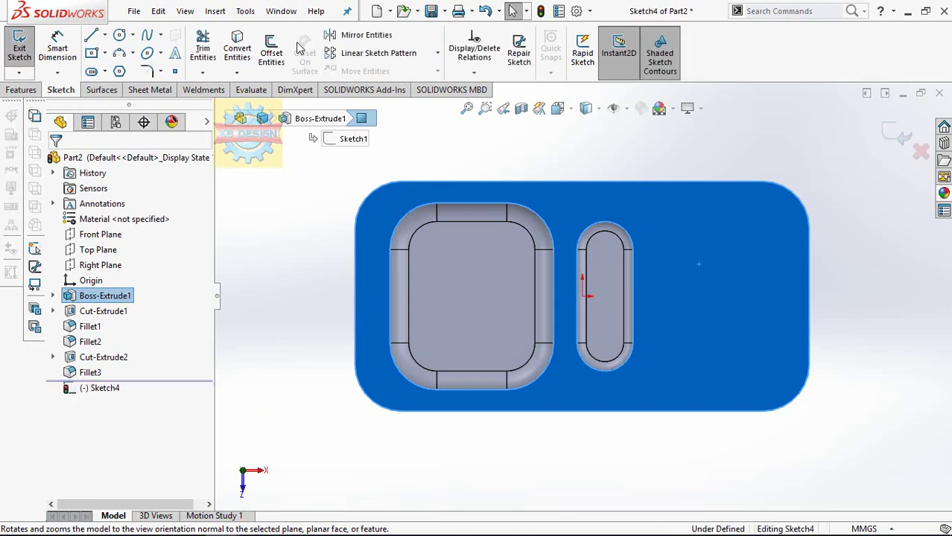
left_click(237, 46)
Step: Extrude the outline 12 mm as a thin feature with 9 mm wall thickness
left_click(22, 89)
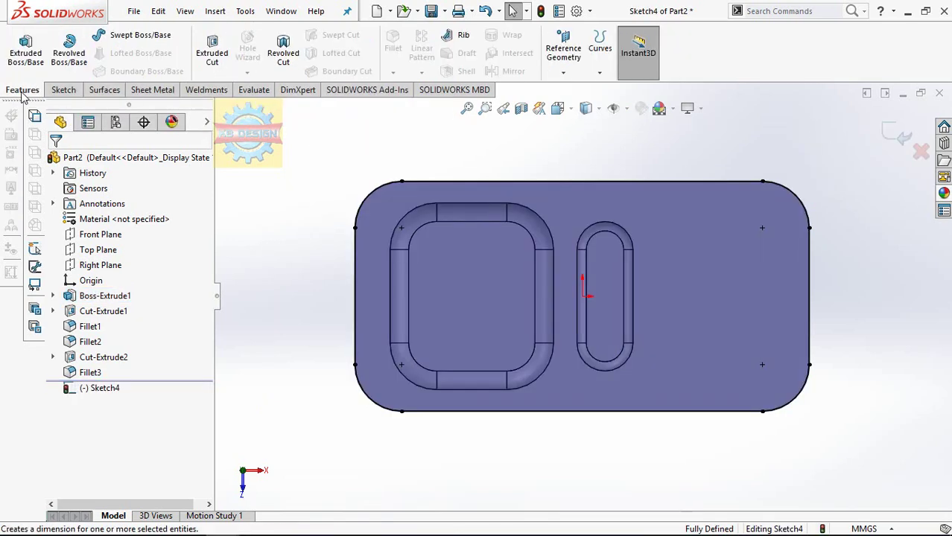
left_click(27, 62)
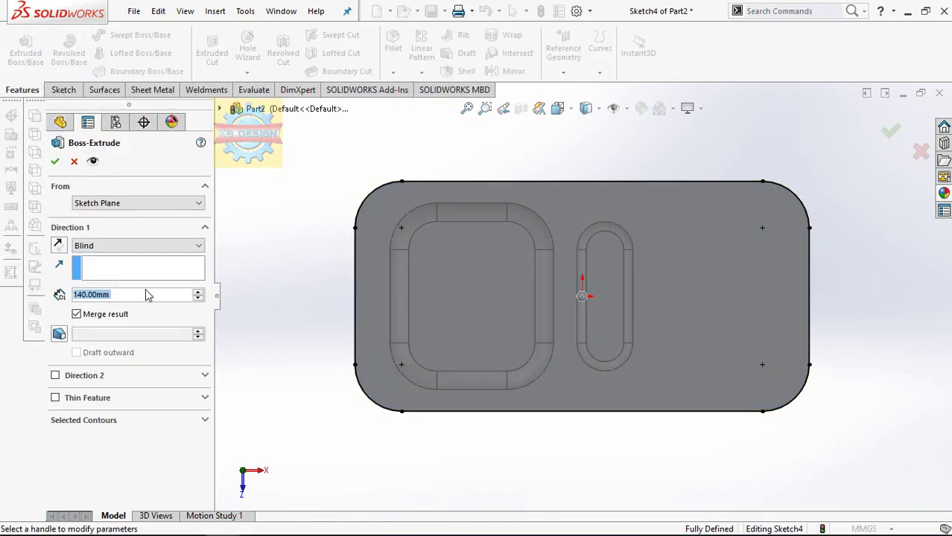
type("12")
left_click(98, 400)
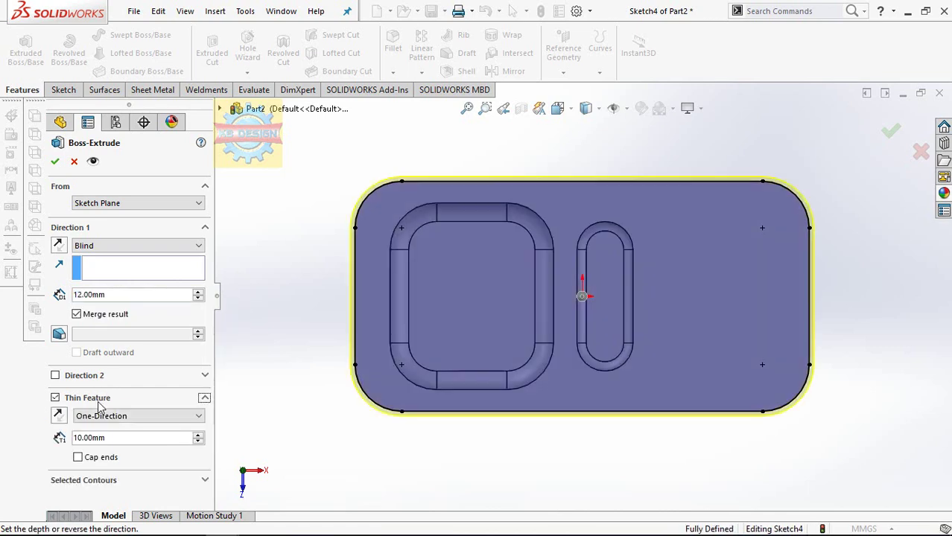
left_click(124, 439)
type("9")
key("Return")
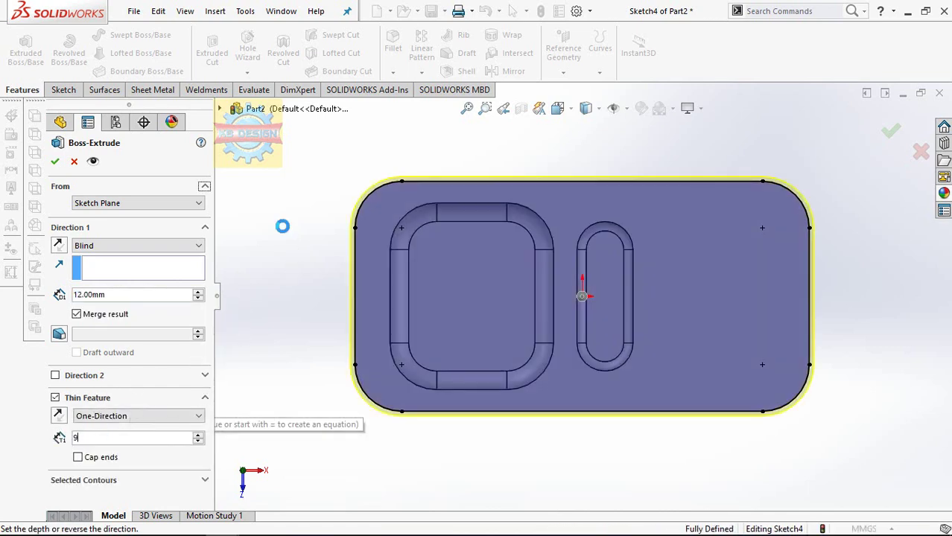
left_click(55, 161)
middle_click_drag(266, 187, 264, 106)
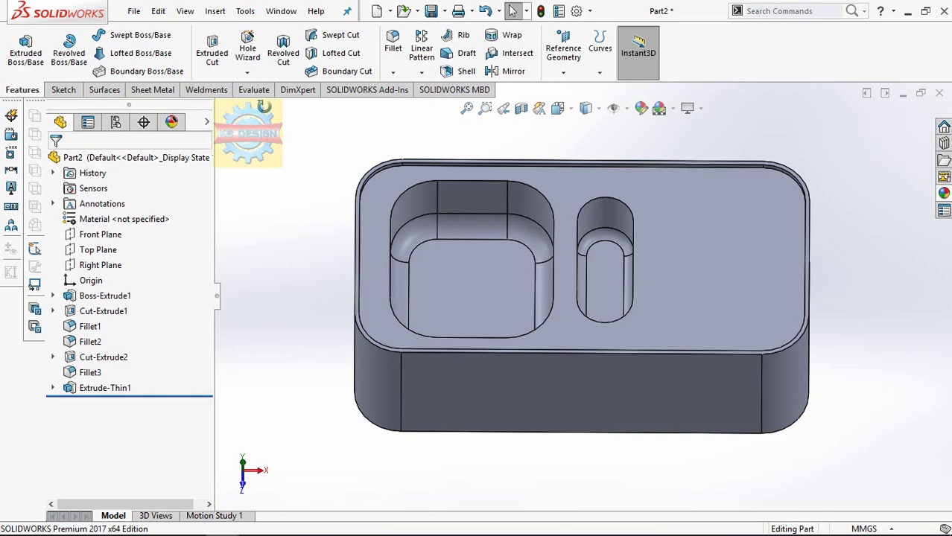
left_click(377, 190)
Step: View the top face normal-to and start a new sketch on it
key("space")
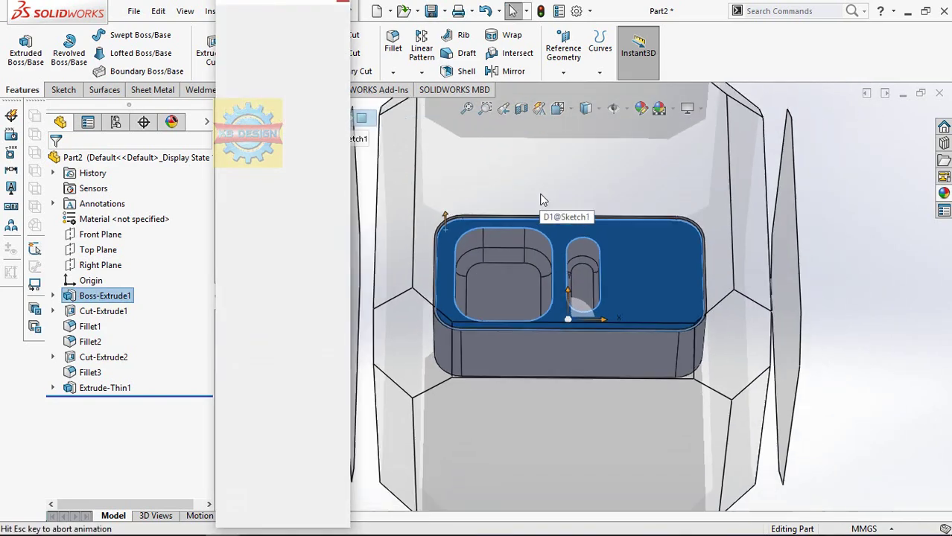
left_click(566, 230)
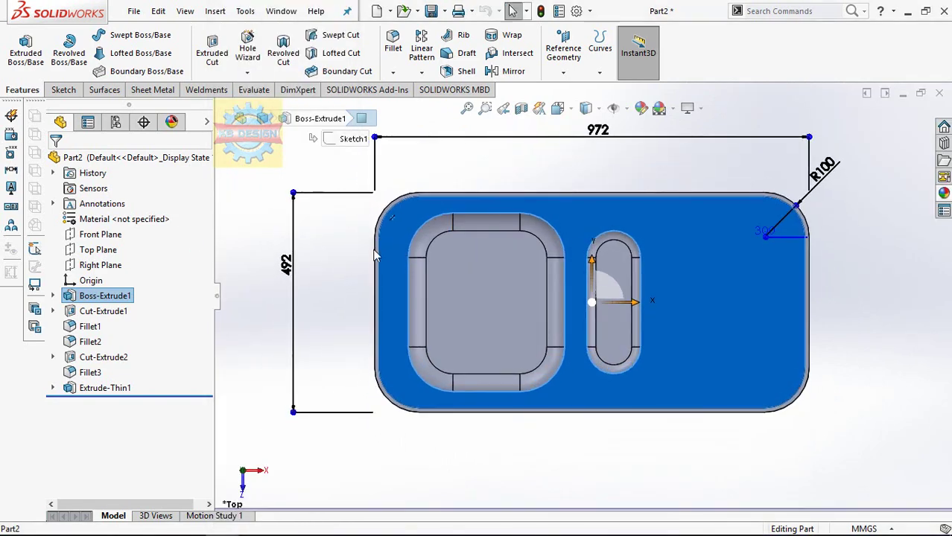
scroll(778, 251, "down", 2)
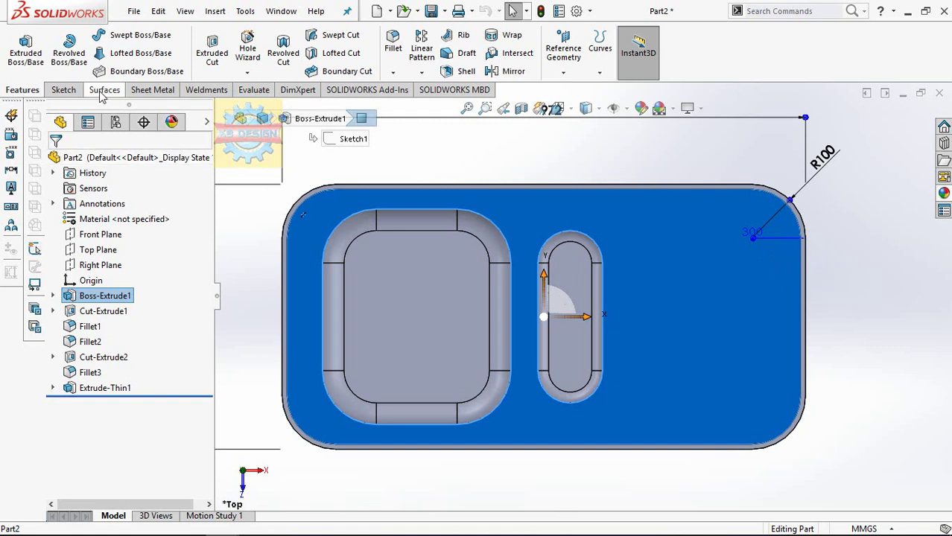
left_click(63, 90)
left_click(20, 46)
Step: Draw a horizontal centreline across the left basin from its left wall to its right wall
left_click(91, 54)
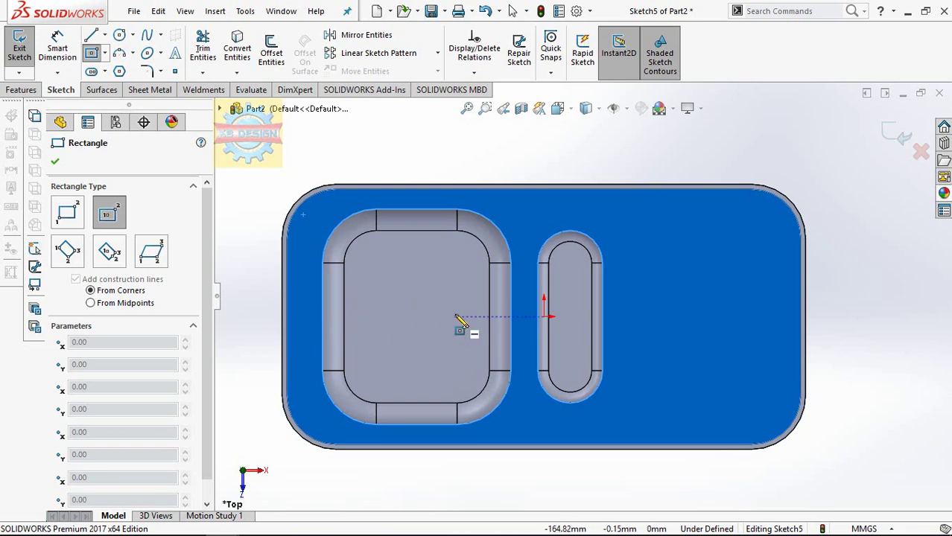
key("Escape")
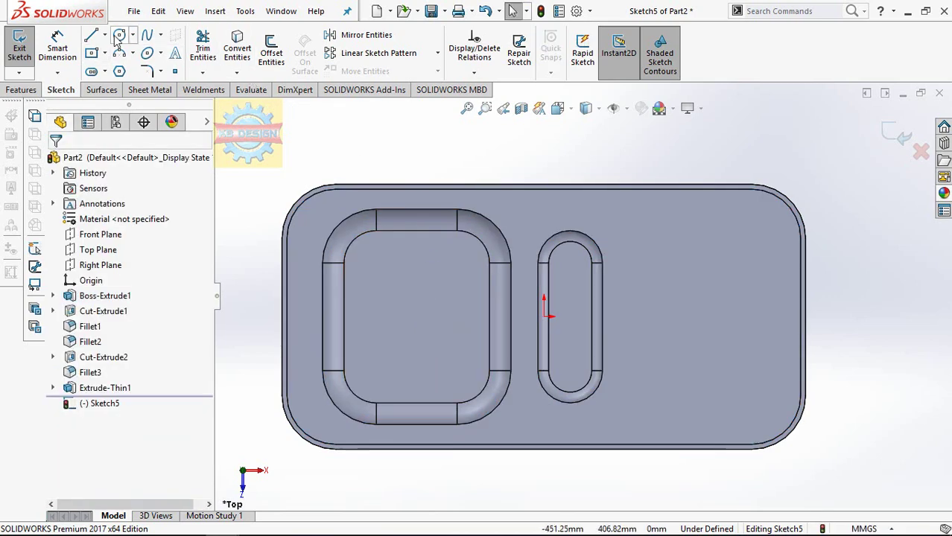
left_click(105, 36)
left_click(125, 65)
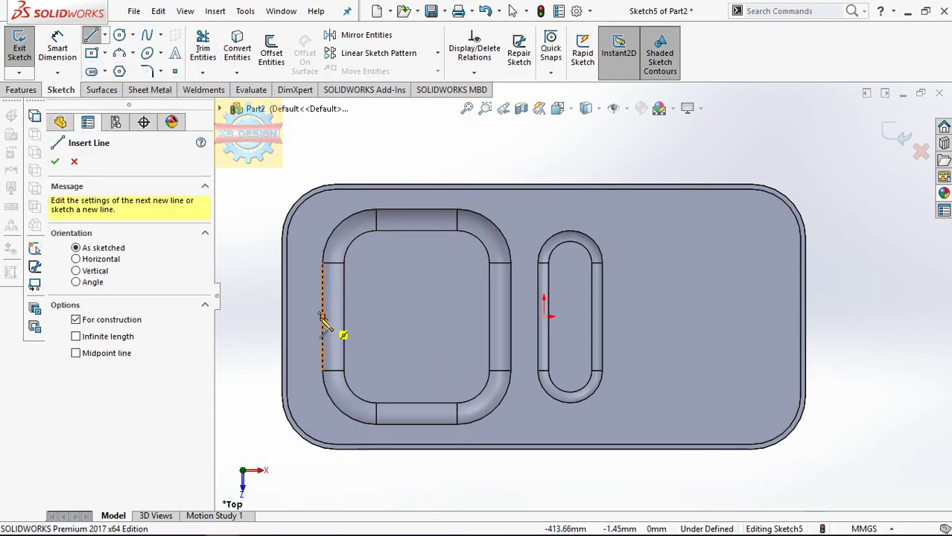
left_click(323, 316)
left_click(513, 316)
key("Escape")
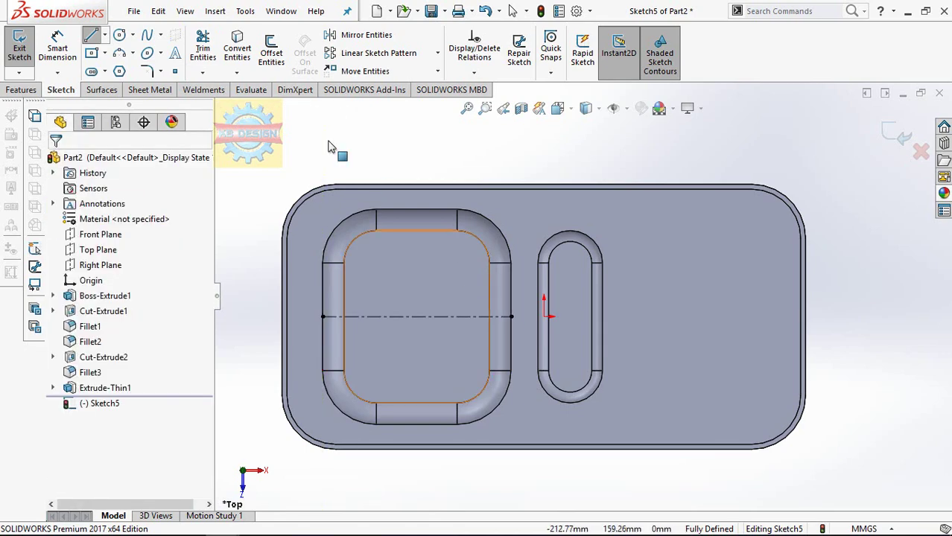
Step: Draw a centre rectangle around the left basin, centred on the centreline's midpoint
left_click(91, 53)
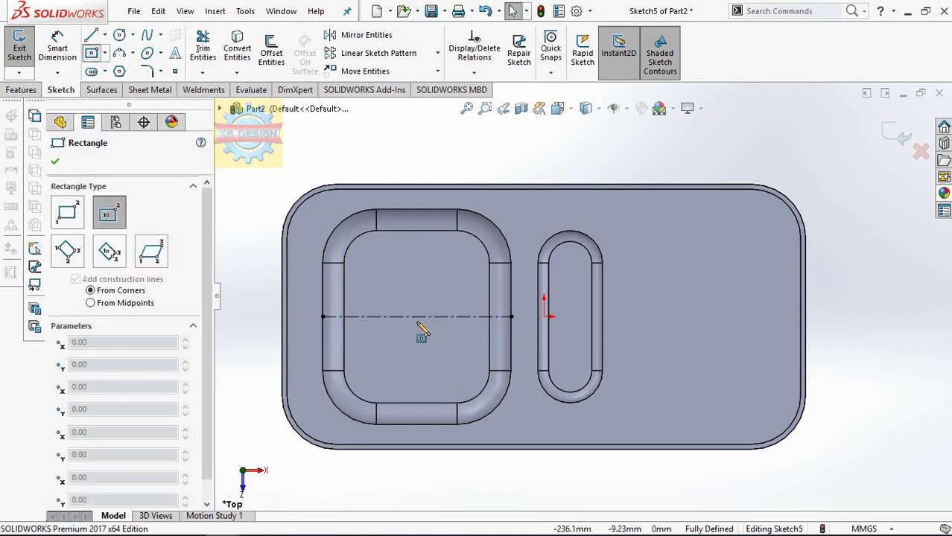
left_click(416, 316)
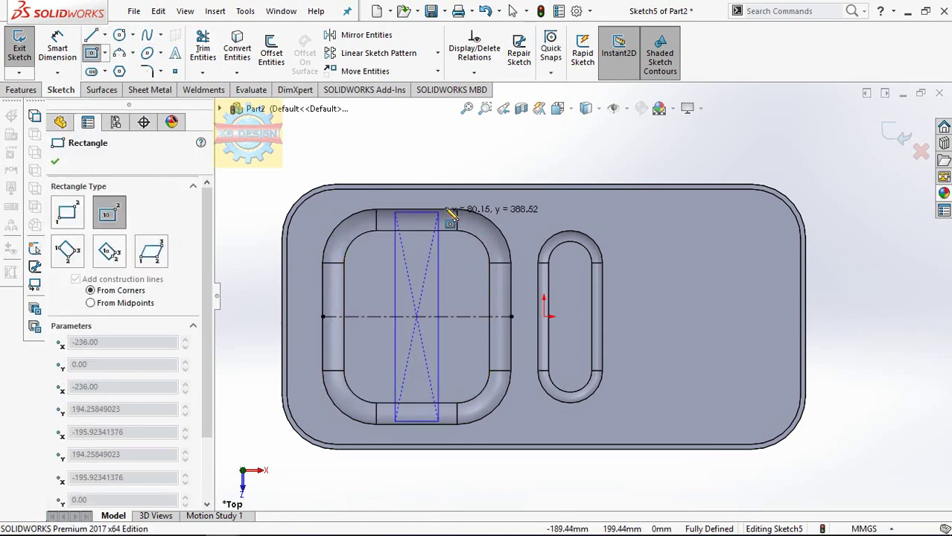
left_click(523, 202)
key("Escape")
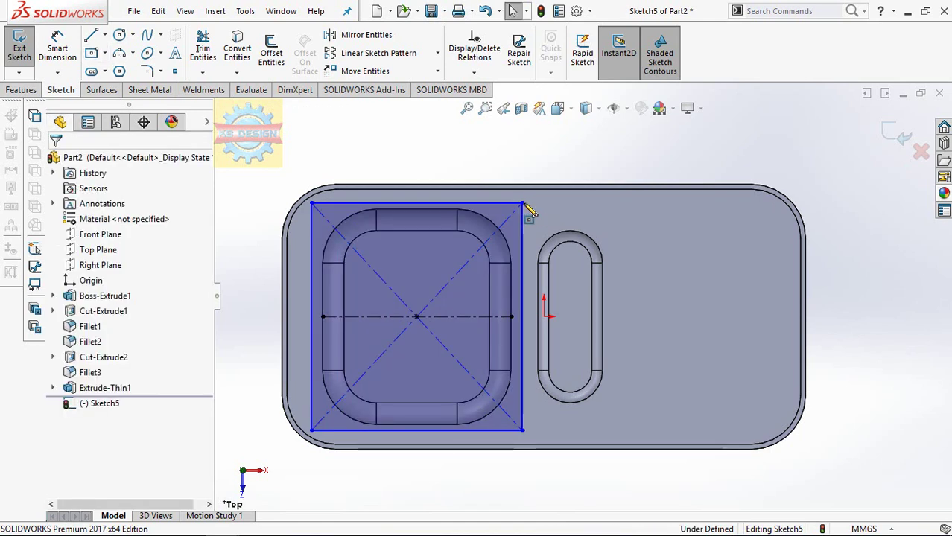
Step: Dimension the rectangle's left edge offset at 8 mm
key("d")
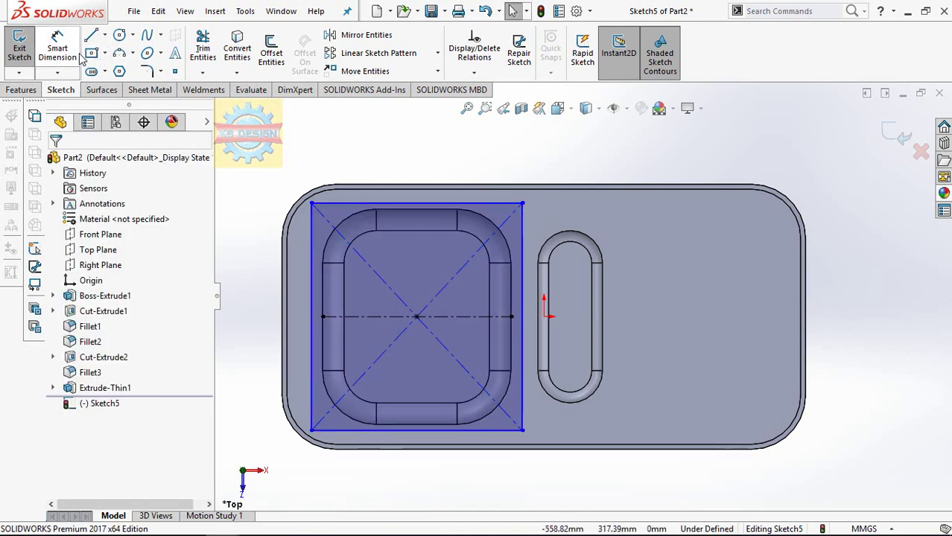
left_click(296, 257)
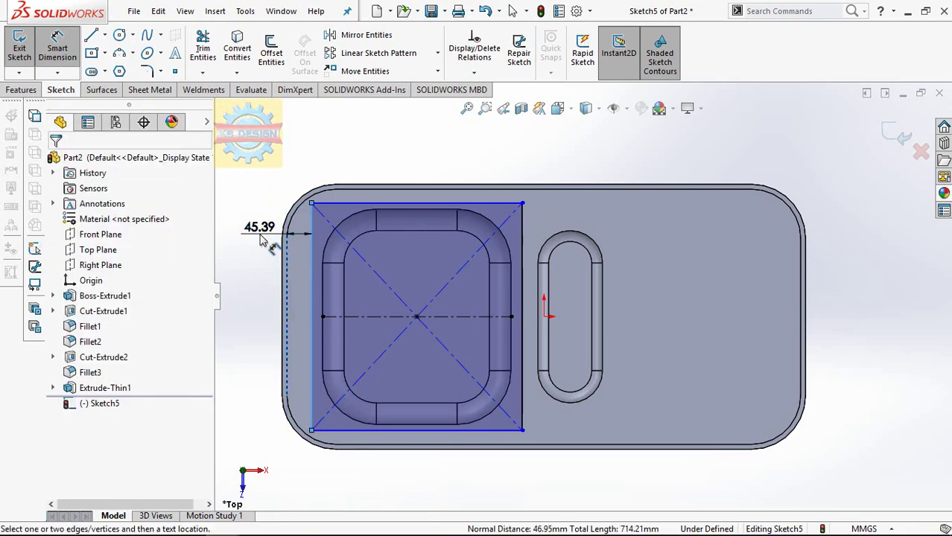
left_click(265, 238)
type("8")
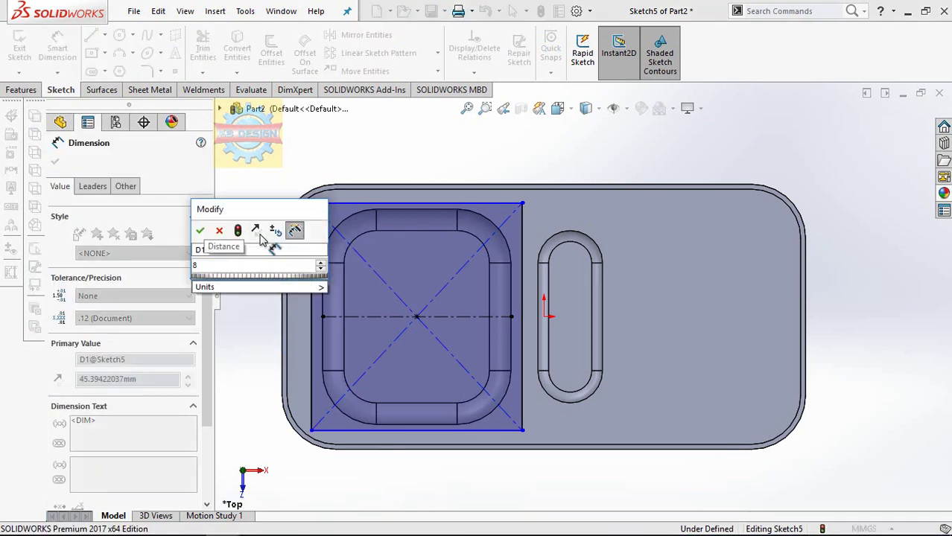
key("Return")
key("Escape")
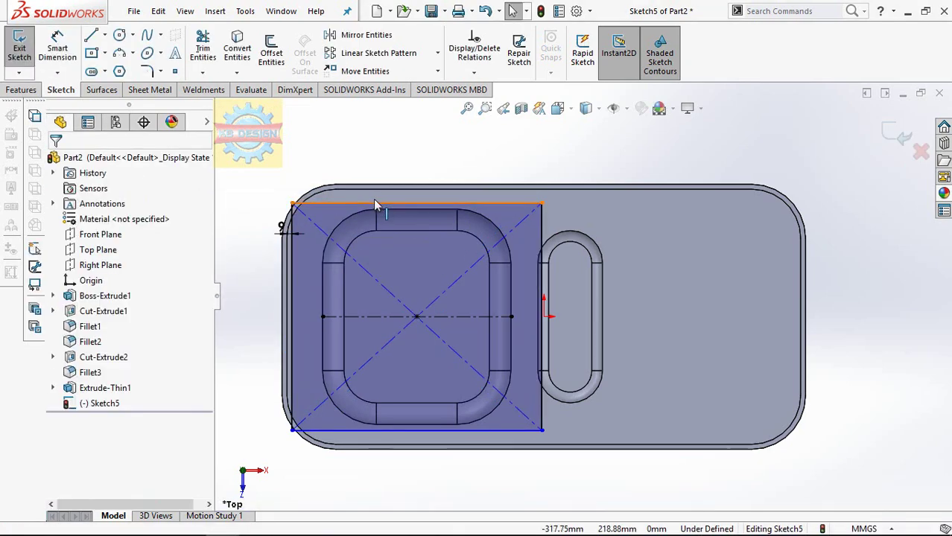
Step: Dimension the rectangle's top edge offset, accepting the proposed value
left_click(376, 204)
key("Escape")
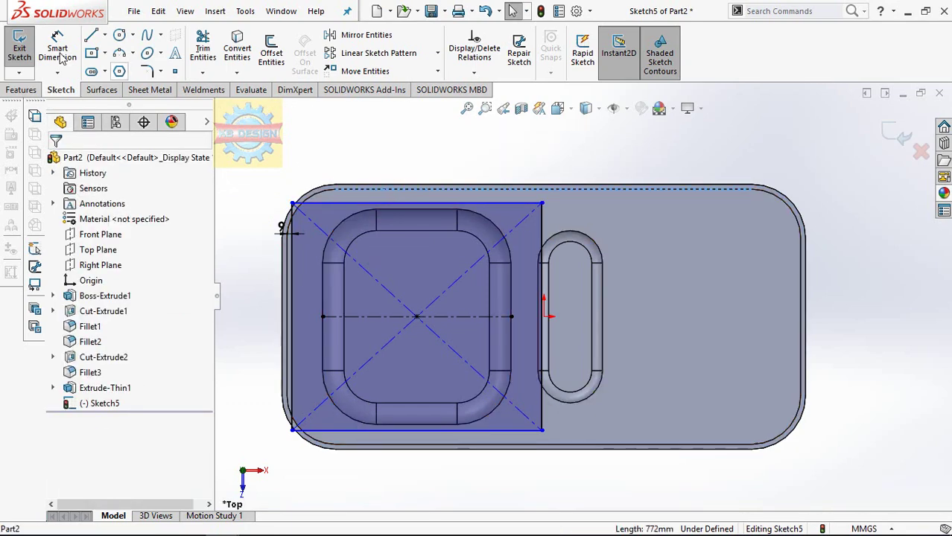
left_click(60, 53)
left_click(387, 206)
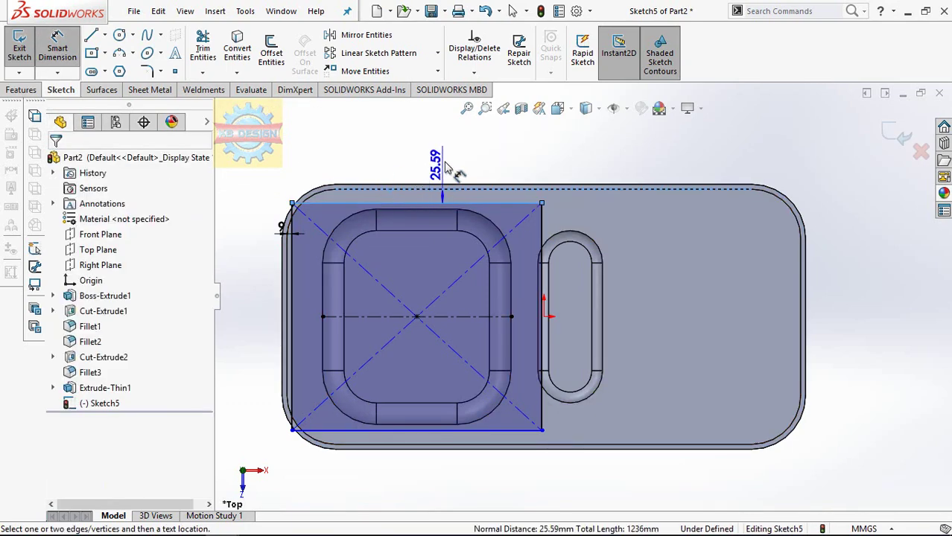
left_click(447, 168)
key("Return")
key("Escape")
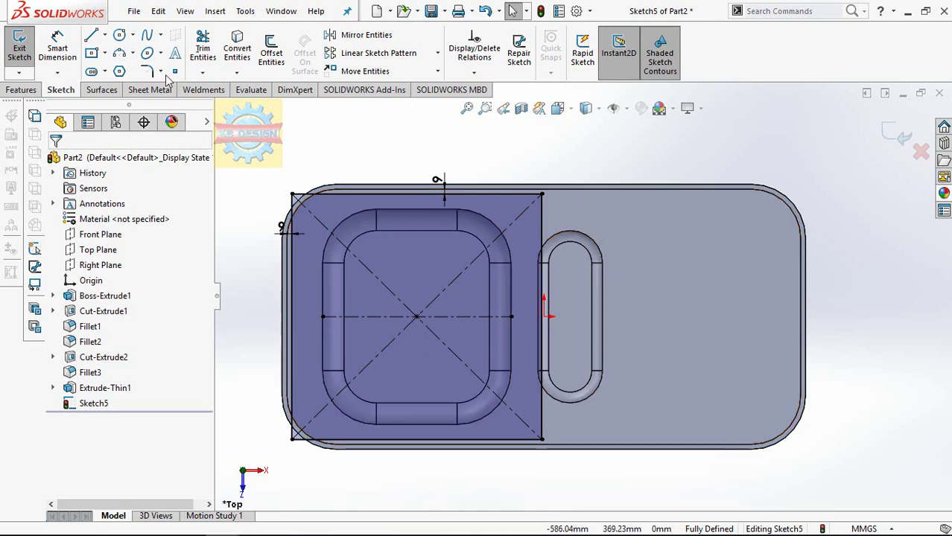
Step: Draw a second centre rectangle over the right area, beside the slot
left_click(686, 317)
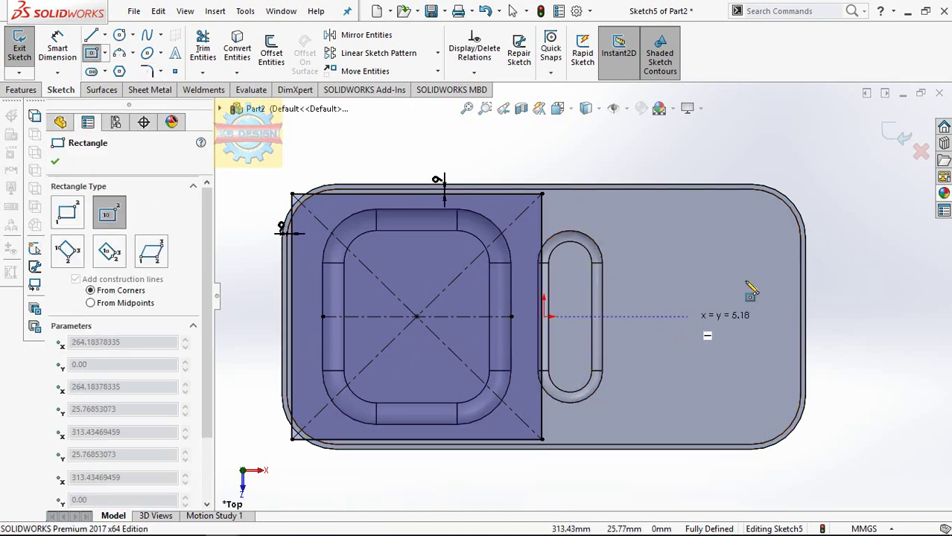
left_click(775, 211)
key("Escape")
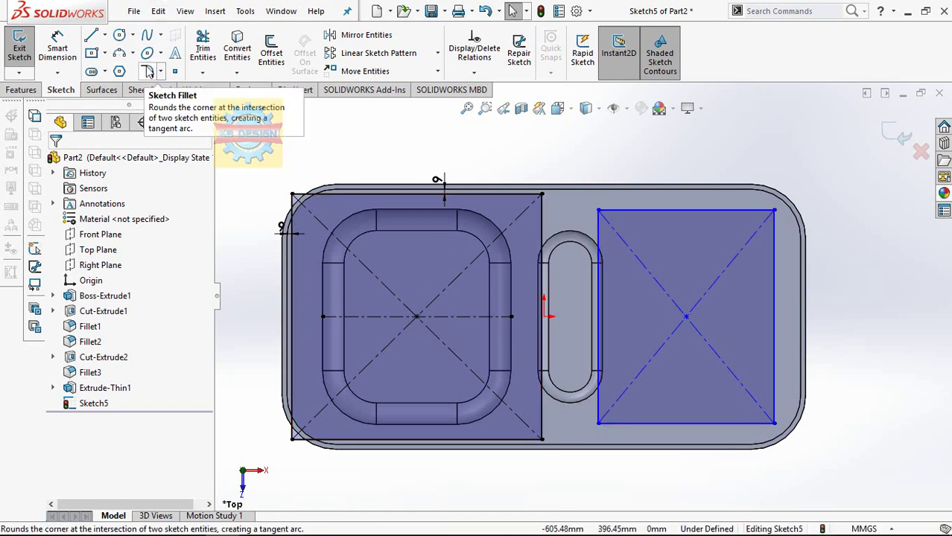
Step: Dimension the span from the left rectangle's outer edge to the right rectangle's far edge at 900 mm
key("d")
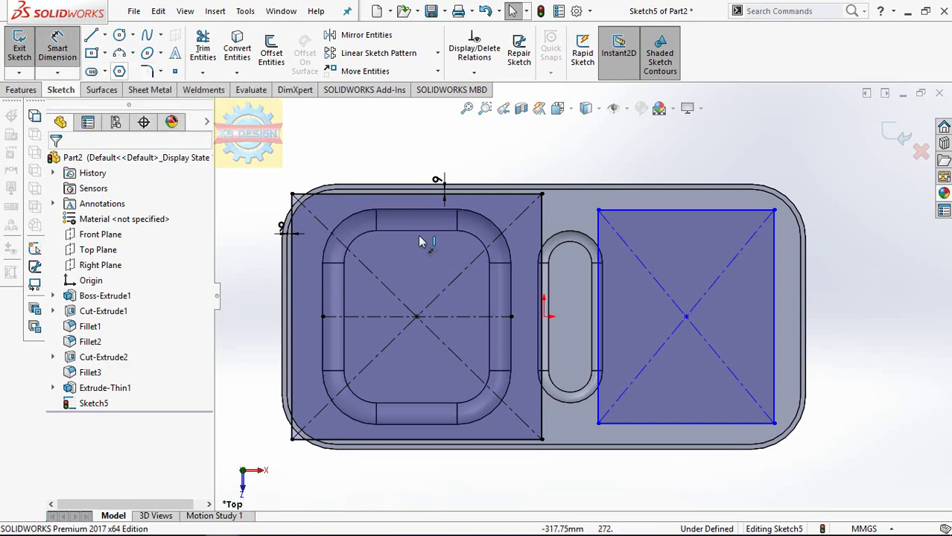
left_click(302, 285)
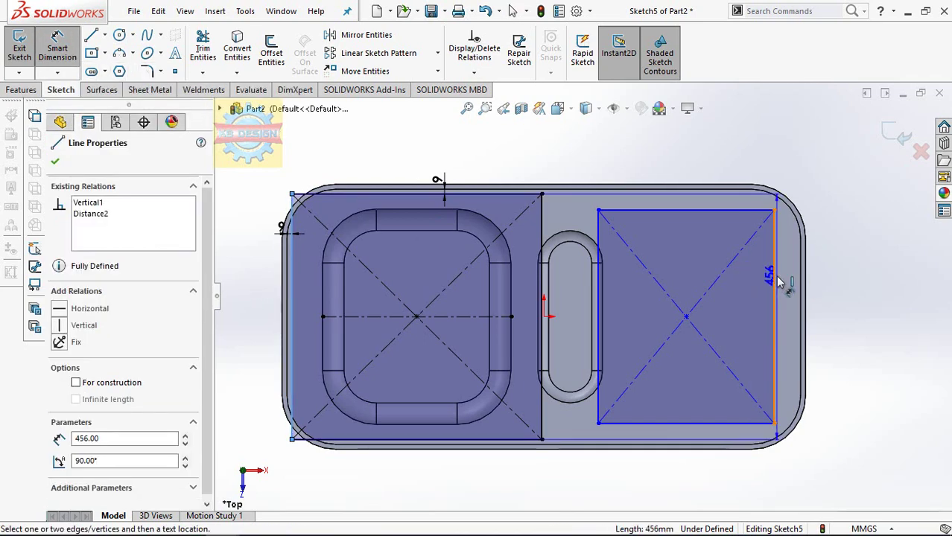
left_click(774, 274)
left_click(771, 144)
type("900")
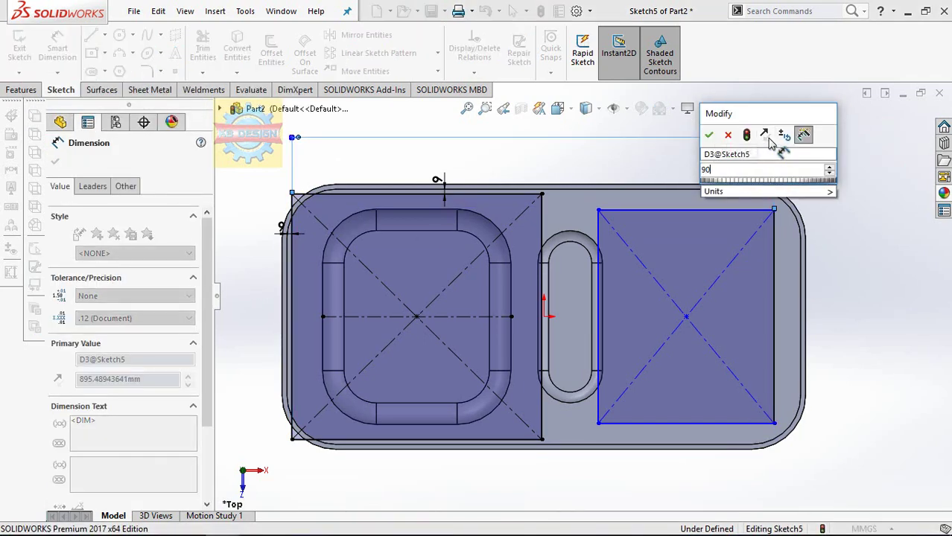
key("Return")
key("Escape")
key("f")
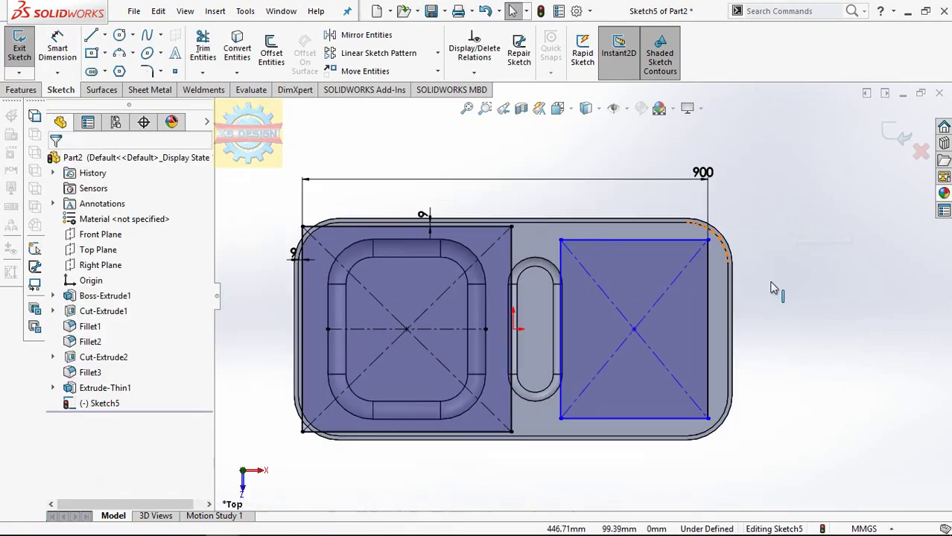
left_click(149, 71)
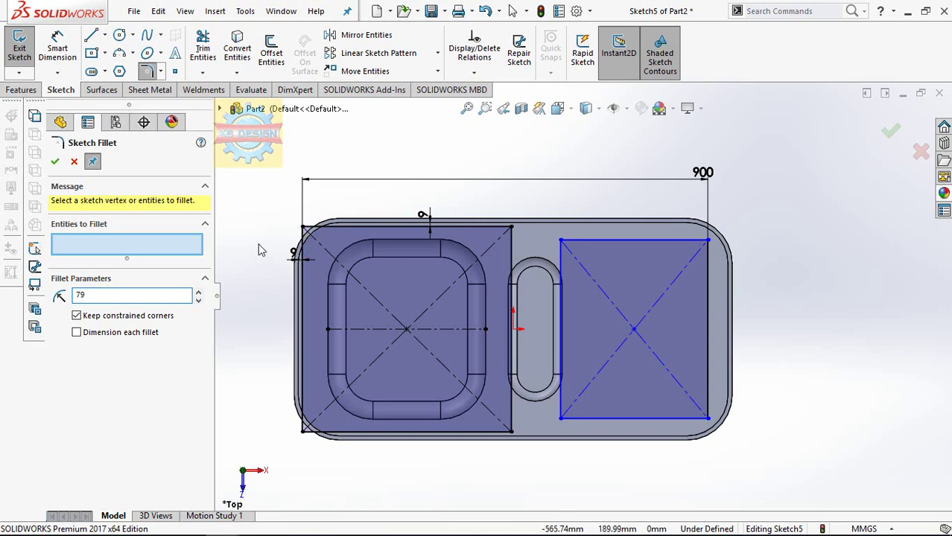
Step: Fillet the left rectangle's top-left and bottom-left corners at R79
left_click(304, 228)
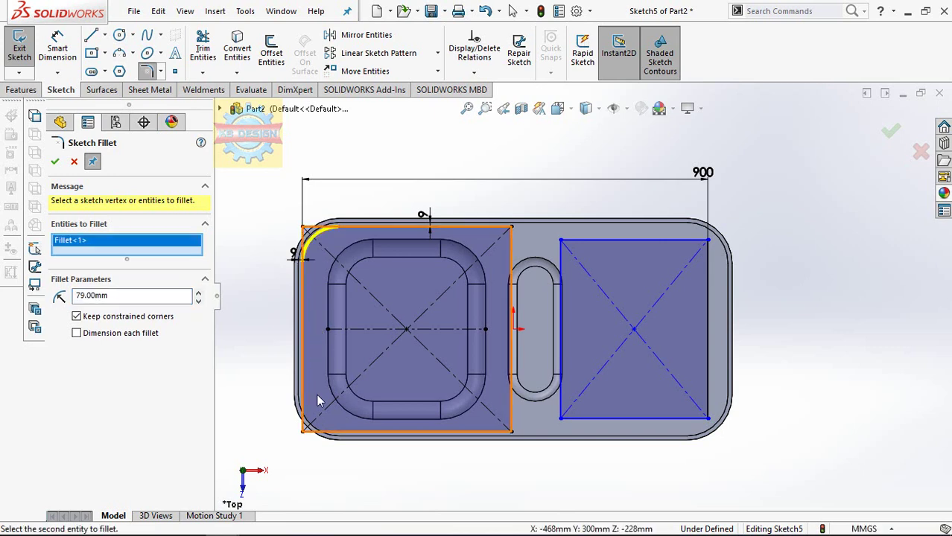
left_click(305, 431)
left_click(55, 161)
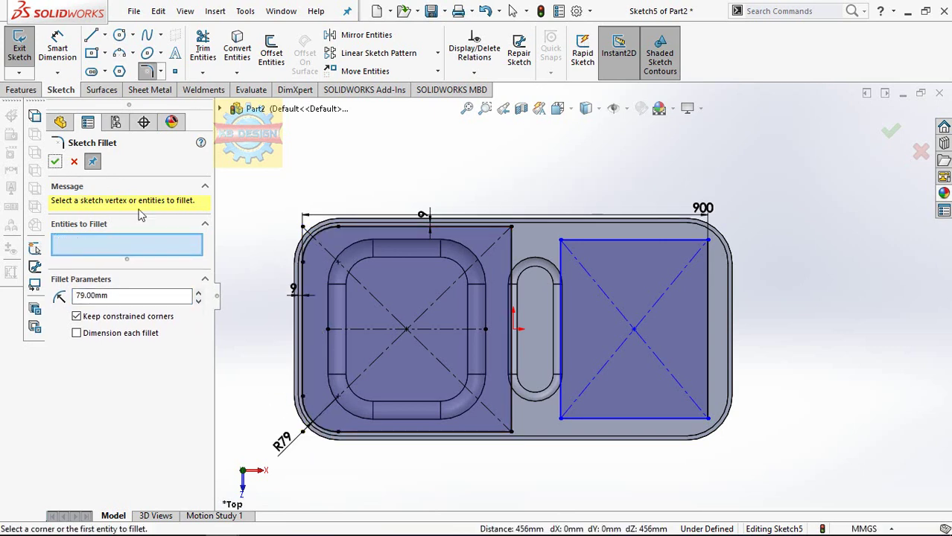
left_click(54, 161)
Step: Try a side gap dimension from the right rectangle to the part's right edge, declining it as over-defining
scroll(541, 281, "down", 1)
scroll(618, 320, "down", 1)
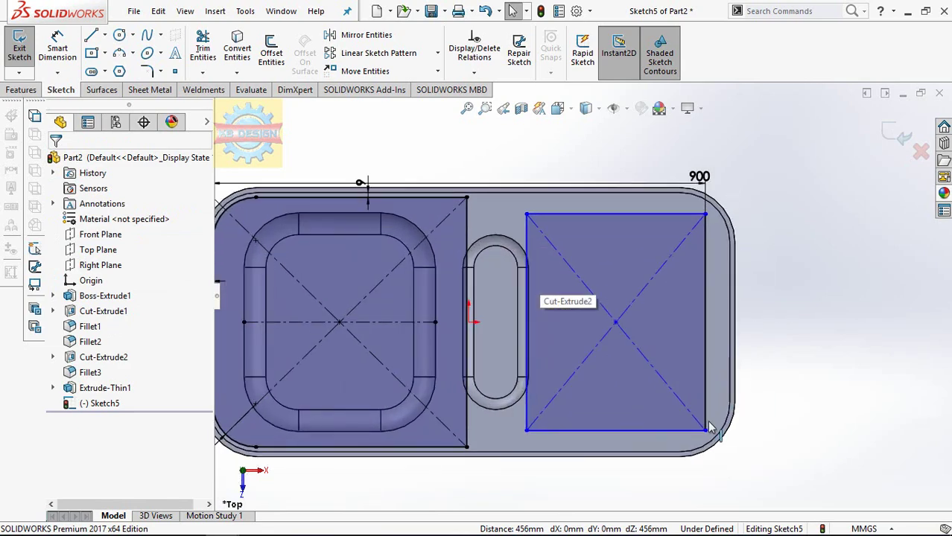
scroll(711, 444, "down", 1)
scroll(712, 443, "up", 1)
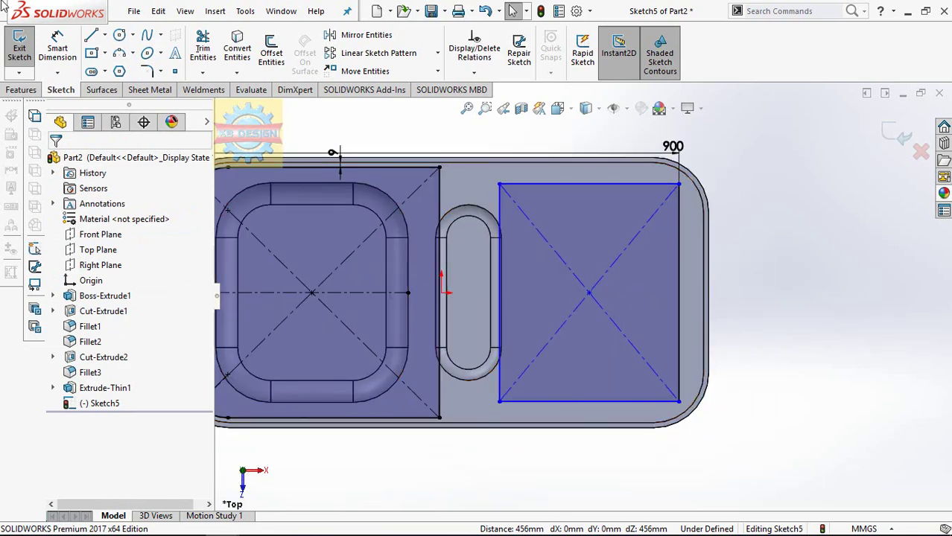
left_click(680, 237)
left_click(706, 237)
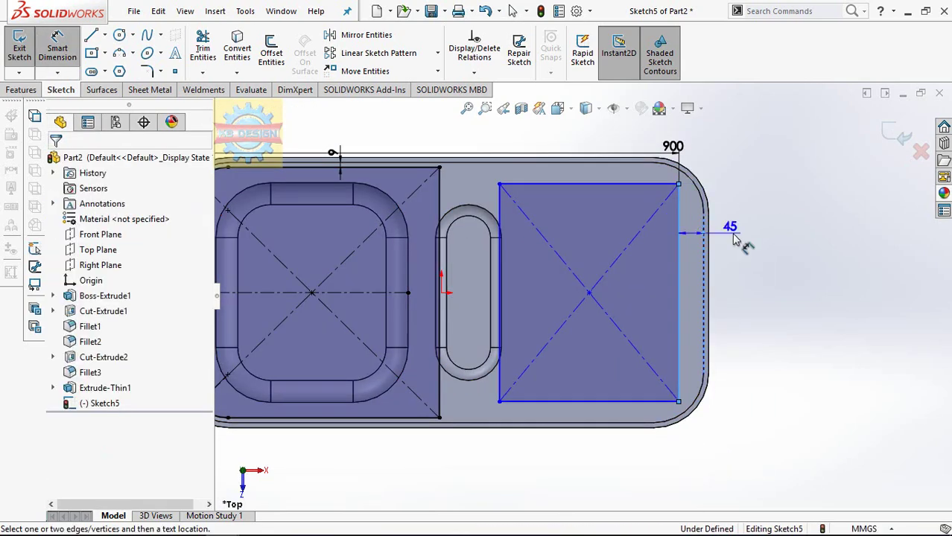
left_click(734, 239)
key("Escape")
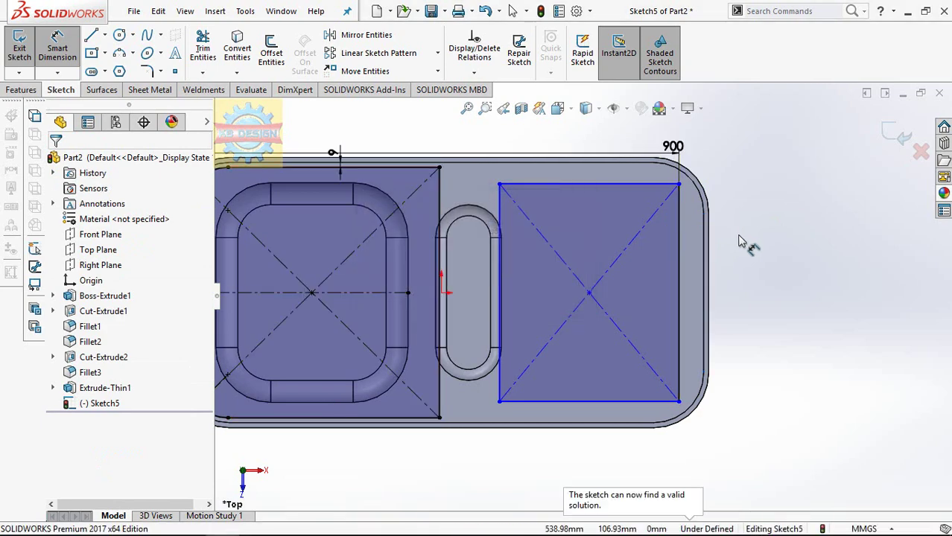
Step: Attempt the right rectangle's side gap dimension once more and cancel it
scroll(595, 357, "up", 1)
scroll(591, 358, "down", 1)
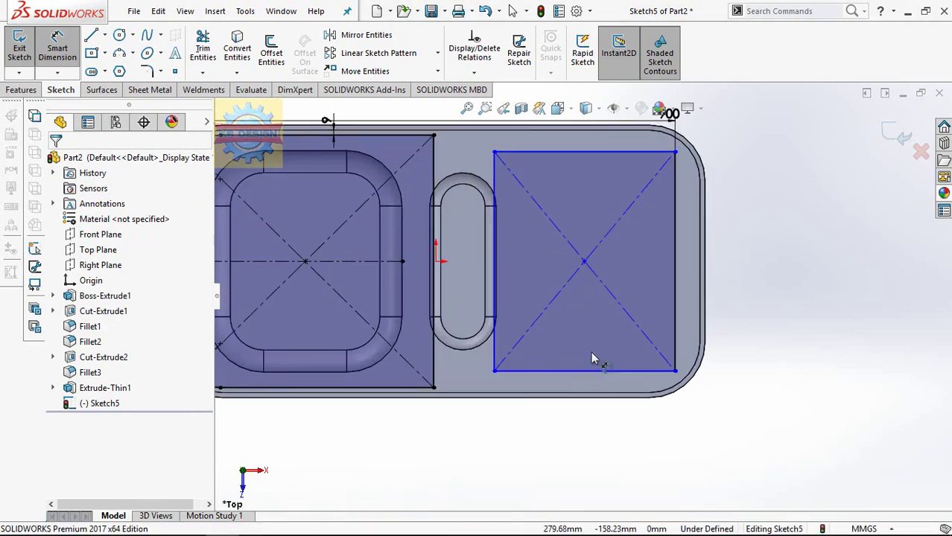
left_click(147, 71)
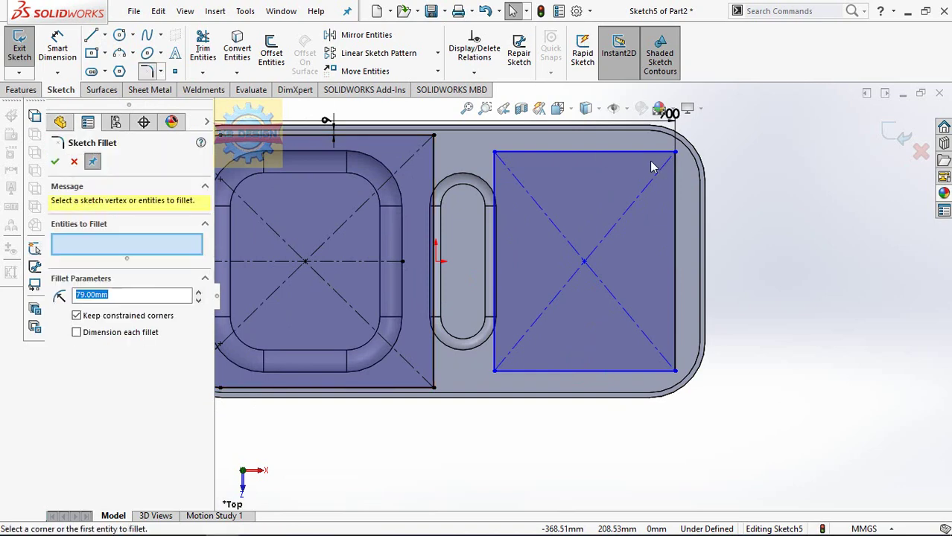
key("Escape")
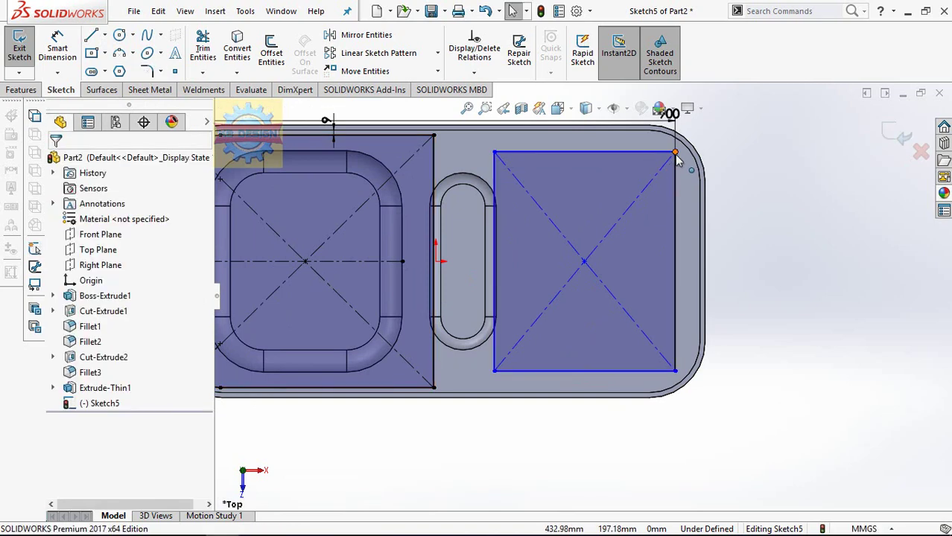
left_click(58, 48)
left_click(675, 219)
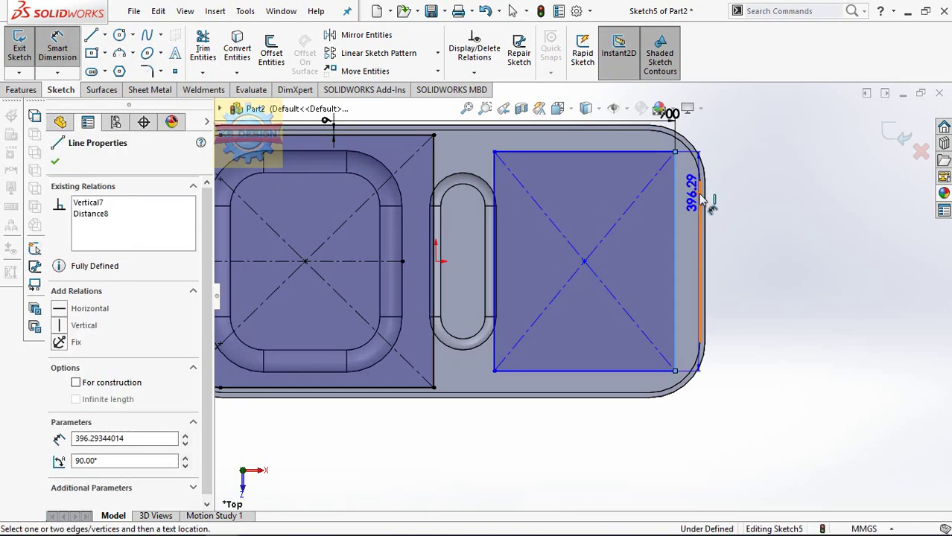
left_click(701, 216)
key("Escape")
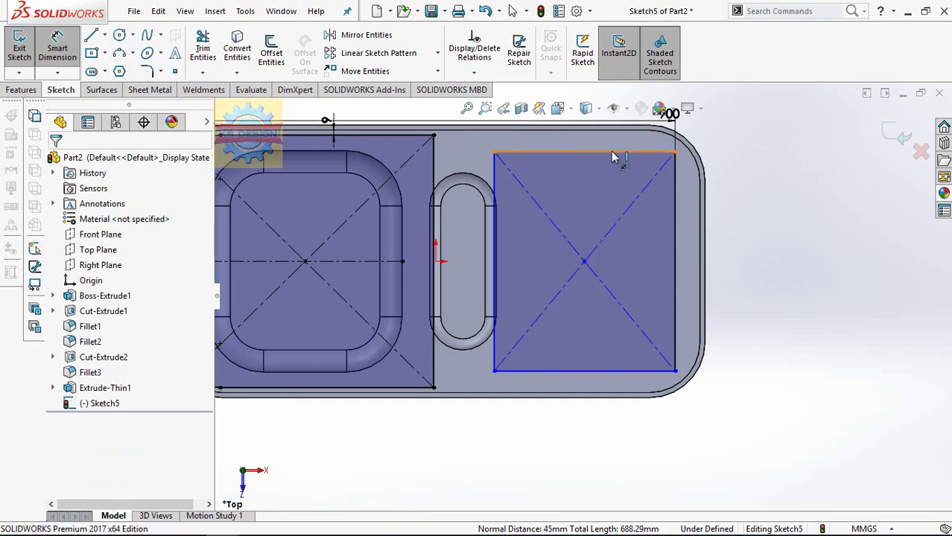
Step: Dimension the right rectangle's top edge 45 mm below the part's top edge
left_click(608, 132)
left_click(609, 152)
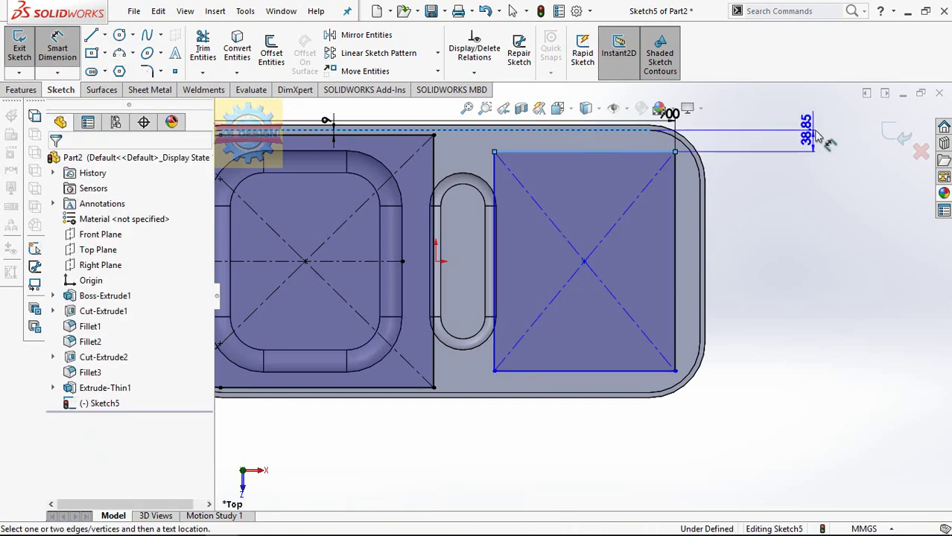
left_click(816, 137)
type("45")
key("Return")
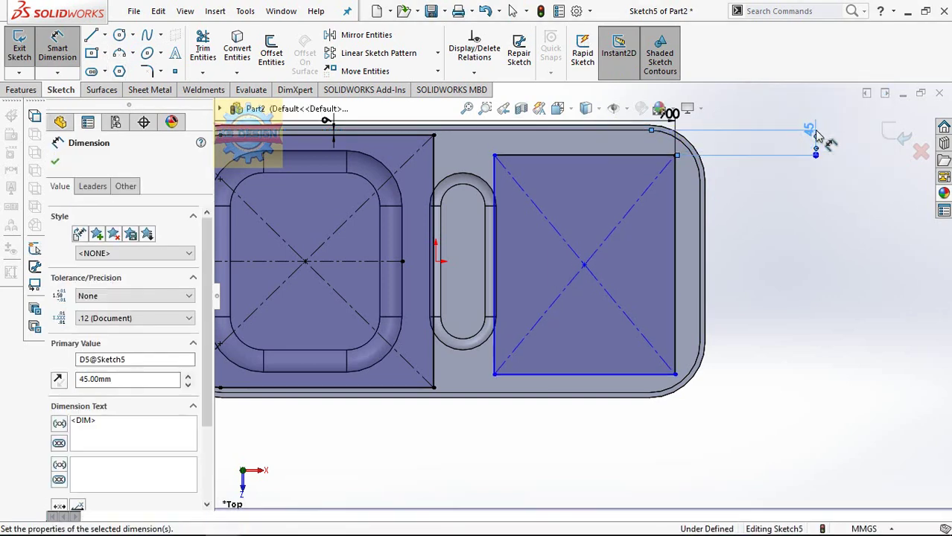
key("Escape")
Step: Add a Horizontal relation between the right rectangle's centre point and the origin
left_click(474, 73)
left_click(488, 100)
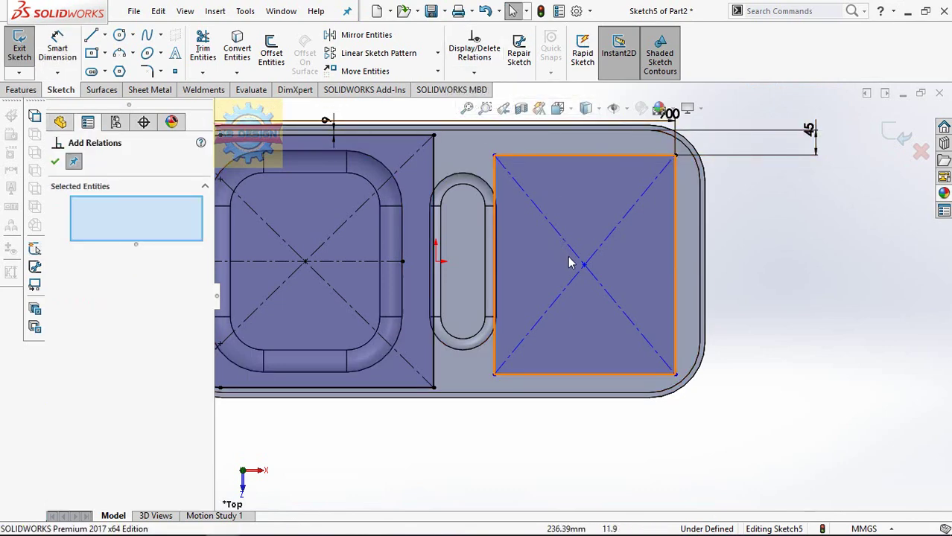
left_click(584, 265)
left_click(437, 261)
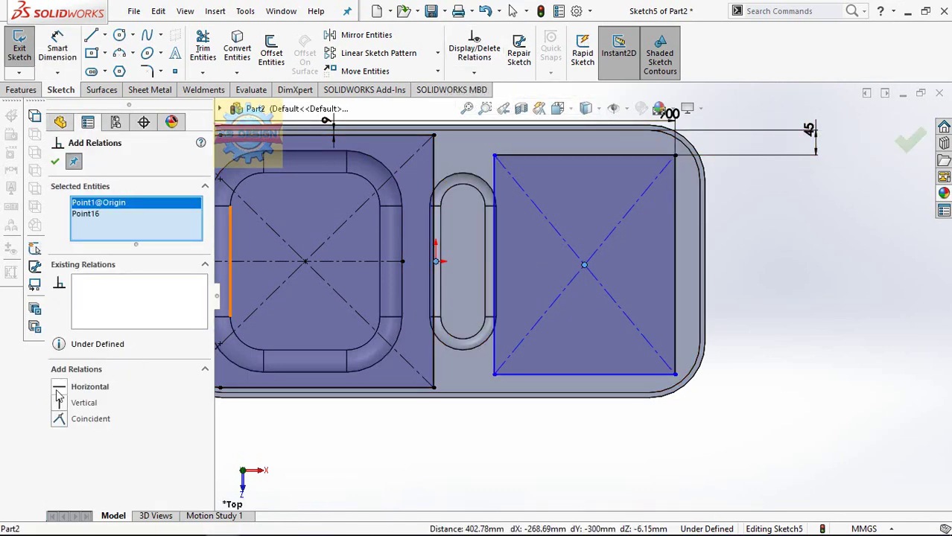
left_click(74, 387)
key("Escape")
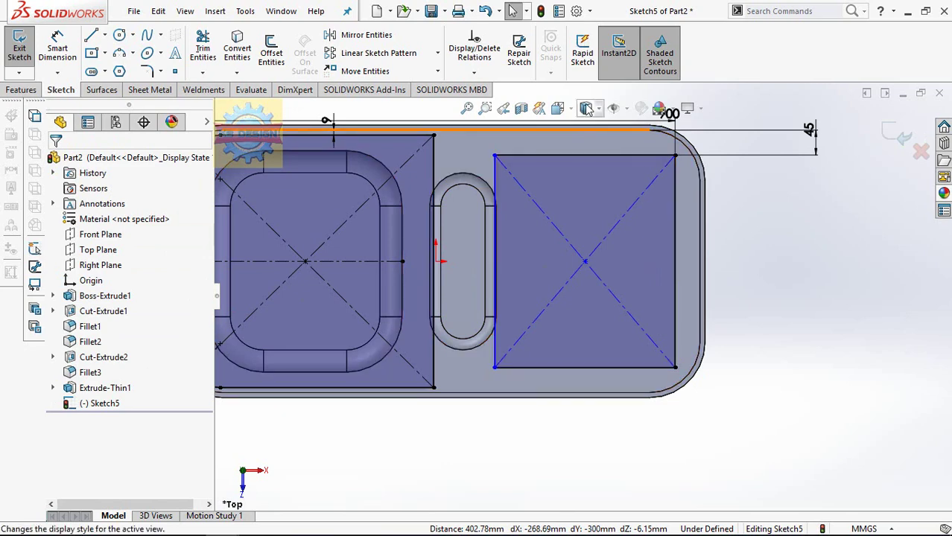
Step: Check the left rectangle's 385 top-edge length and decline the redundant dimension
scroll(700, 224, "up", 2)
key("d")
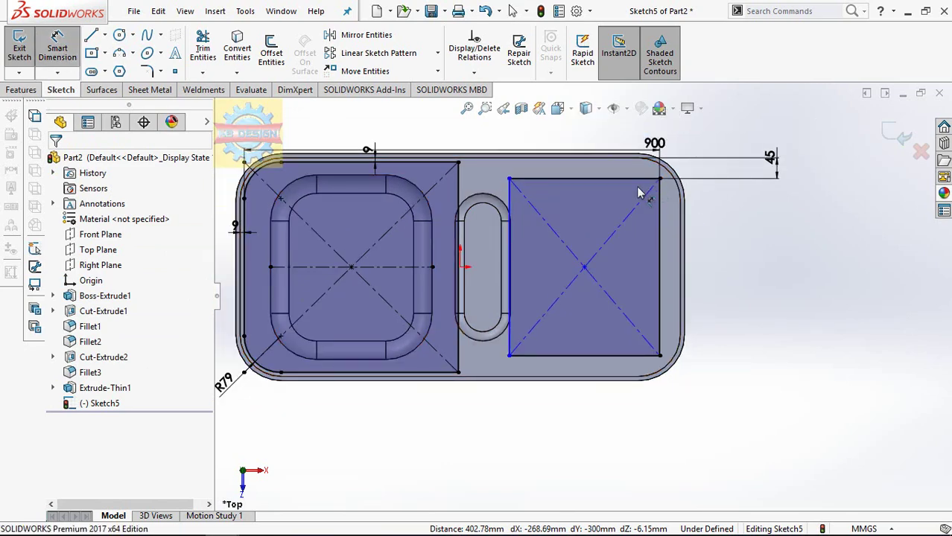
left_click(339, 169)
left_click(367, 146)
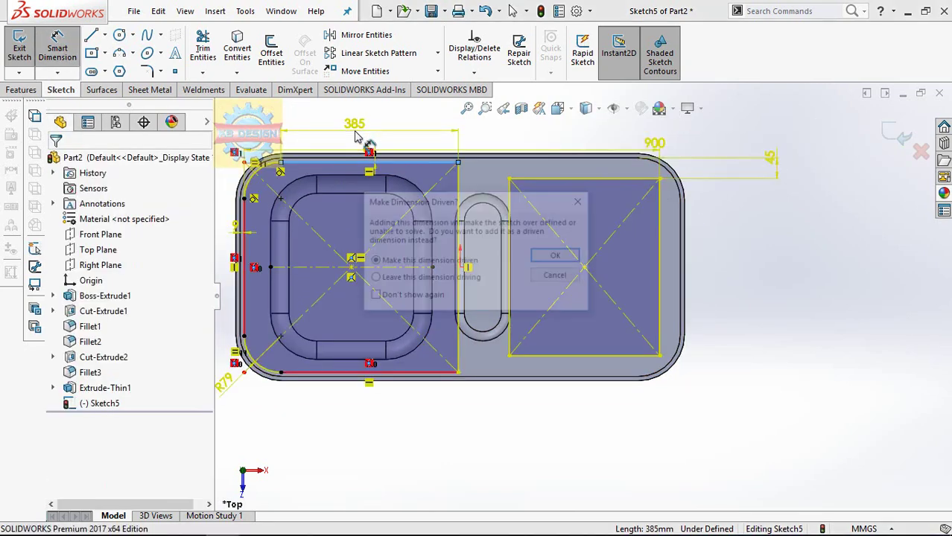
key("Escape")
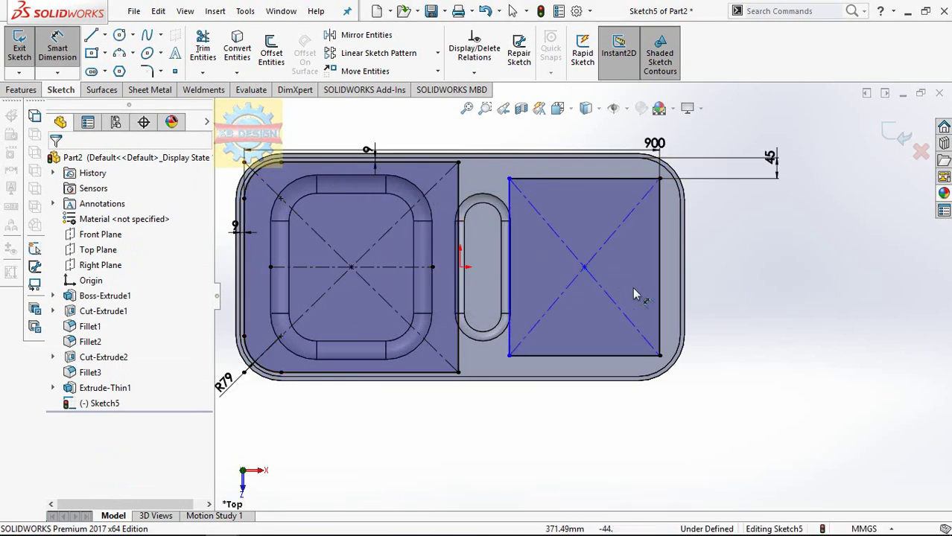
key("Escape")
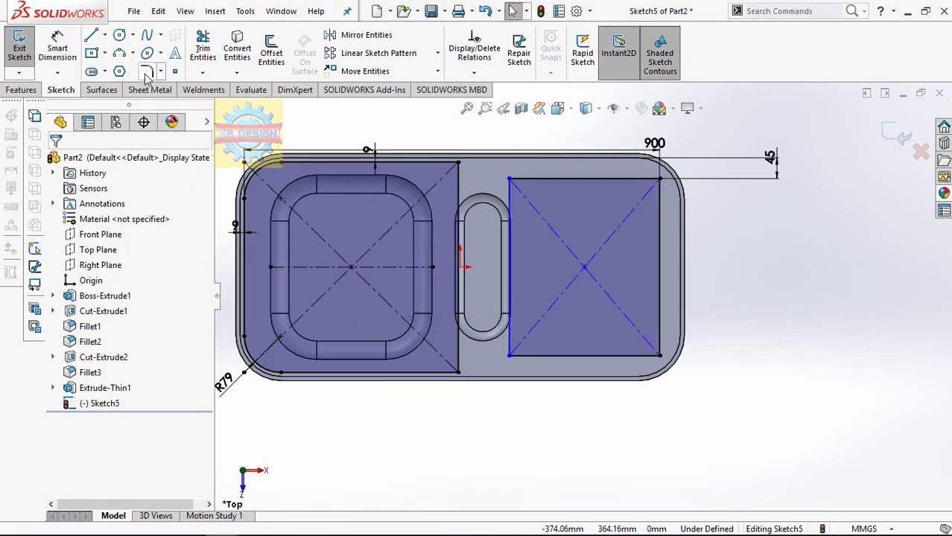
Step: Fillet the right rectangle's top-right and bottom-right corners at R50
left_click(147, 72)
type("50.00mm")
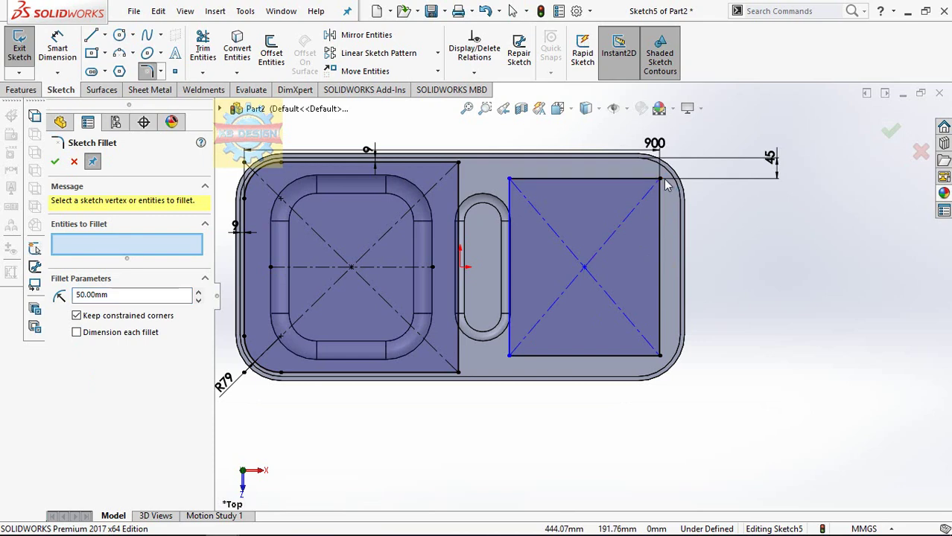
left_click(660, 178)
left_click(660, 355)
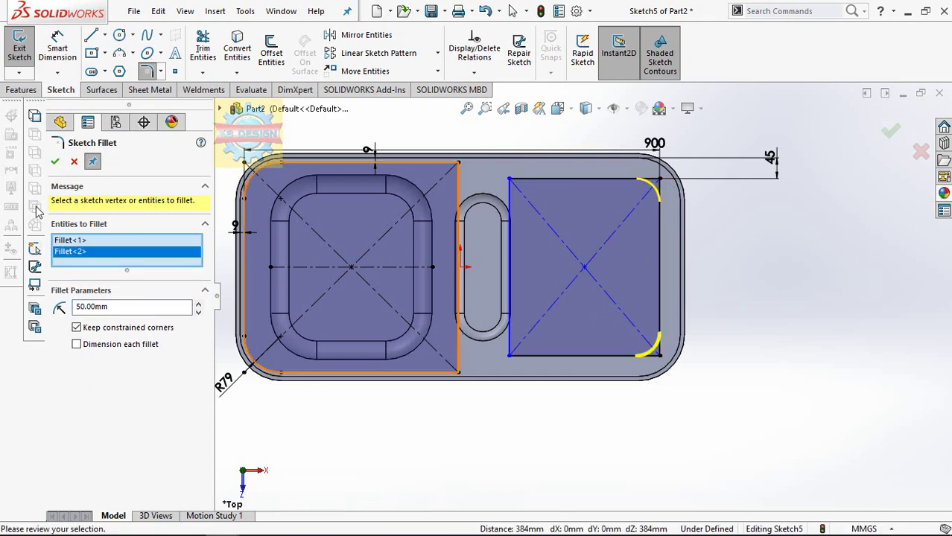
left_click(56, 162)
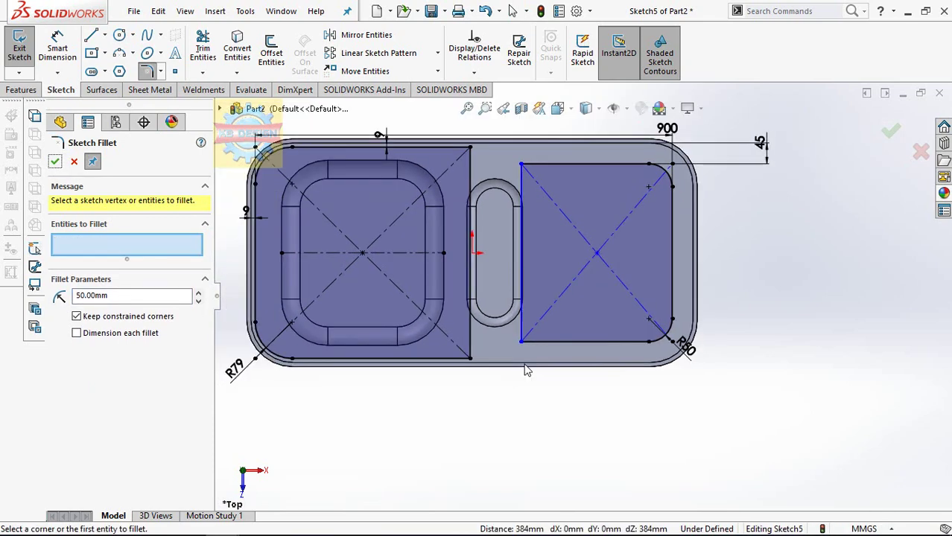
scroll(518, 276, "down", 1)
scroll(518, 276, "up", 1)
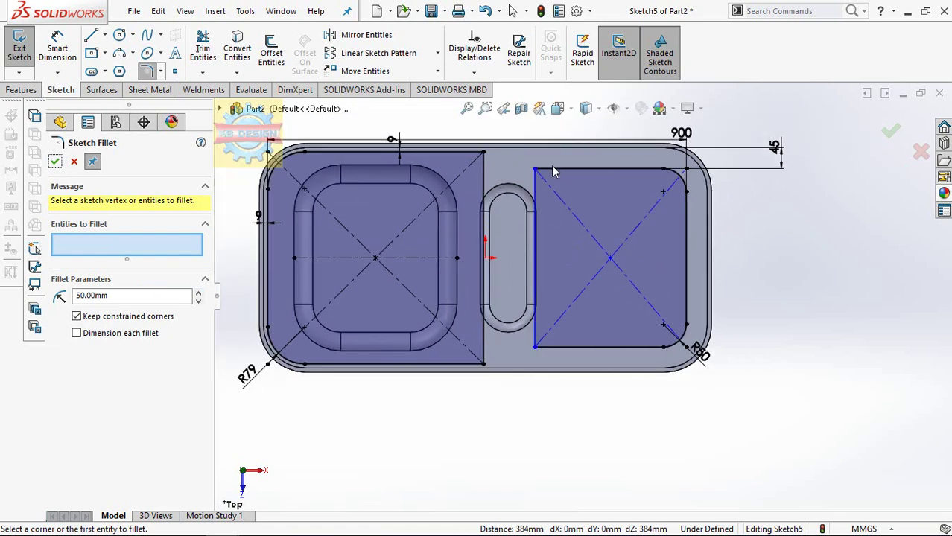
scroll(552, 161, "down", 1)
key("Escape")
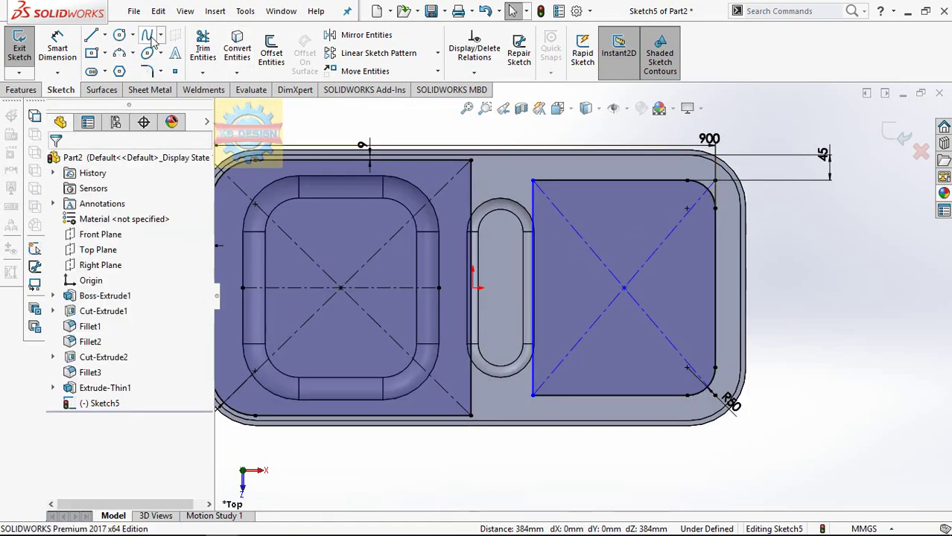
Step: Try a spline and then an arc from the rectangle corners, cancelling both
left_click(147, 35)
left_click(471, 160)
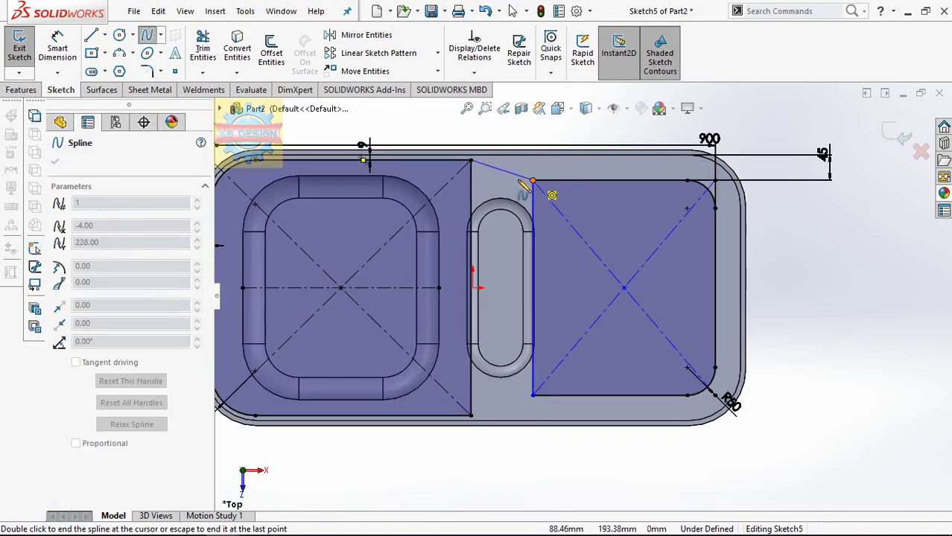
key("Escape")
key("Escape")
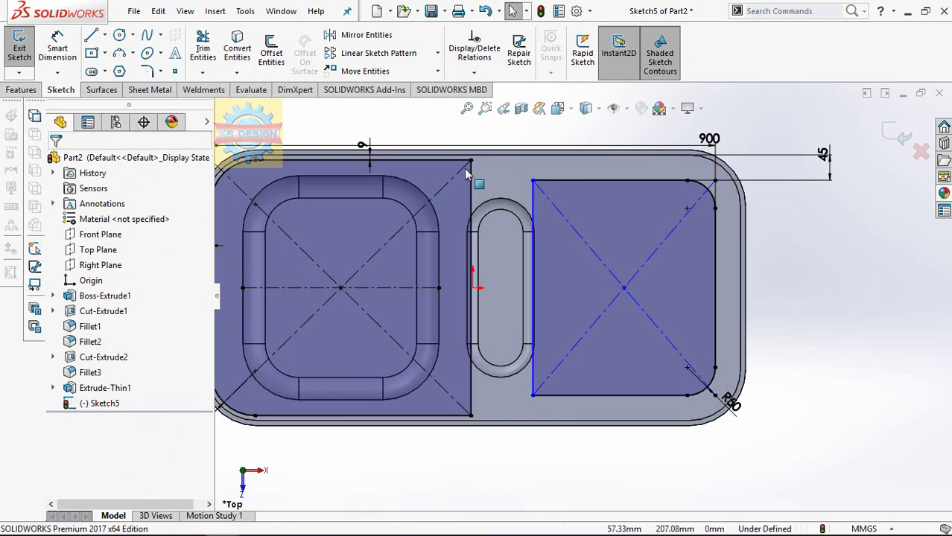
key("a")
left_click(532, 181)
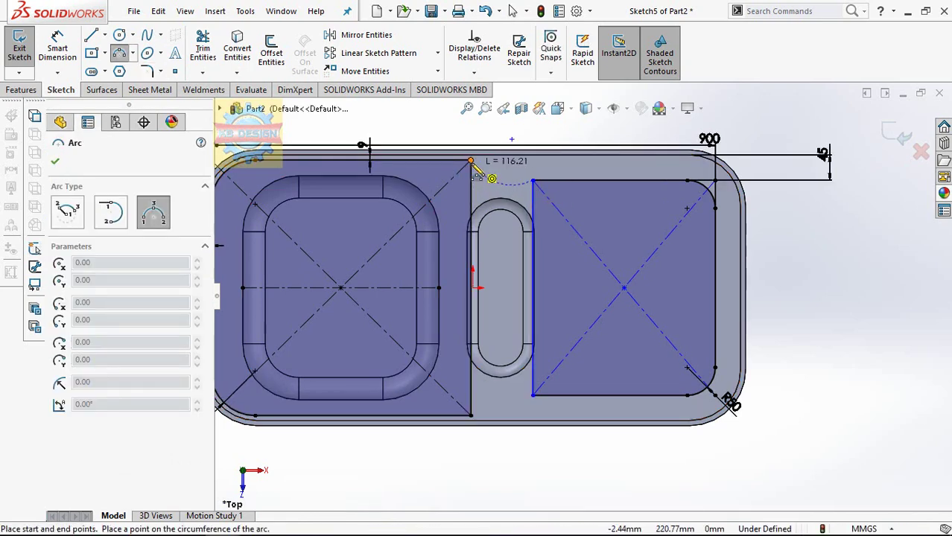
key("Escape")
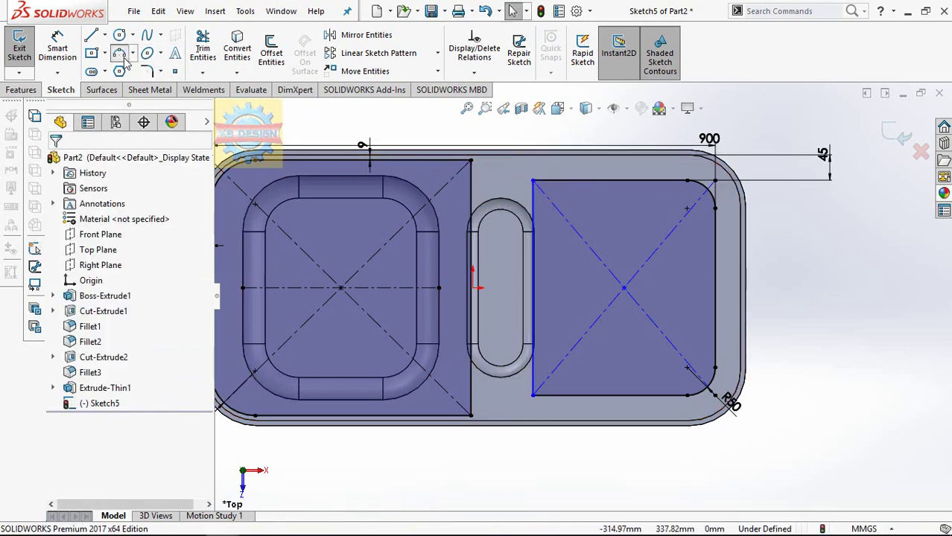
Step: Draw a three-point arc joining the two rectangles' top corners over the slot
left_click(119, 53)
left_click(532, 181)
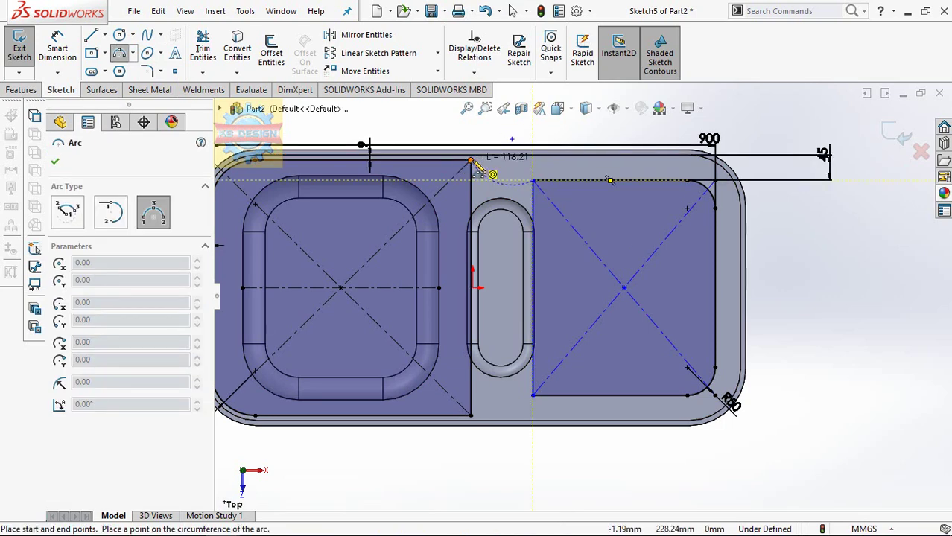
left_click(471, 160)
left_click(489, 172)
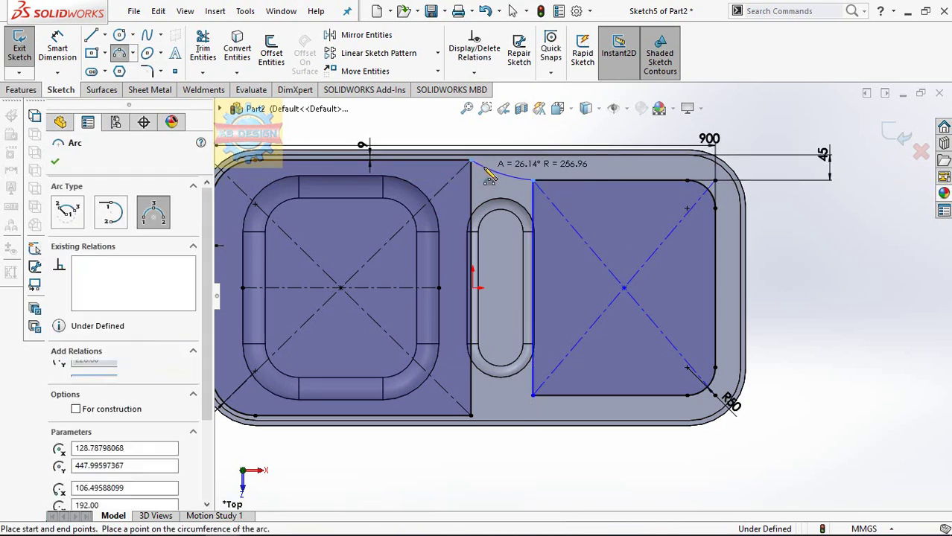
key("Escape")
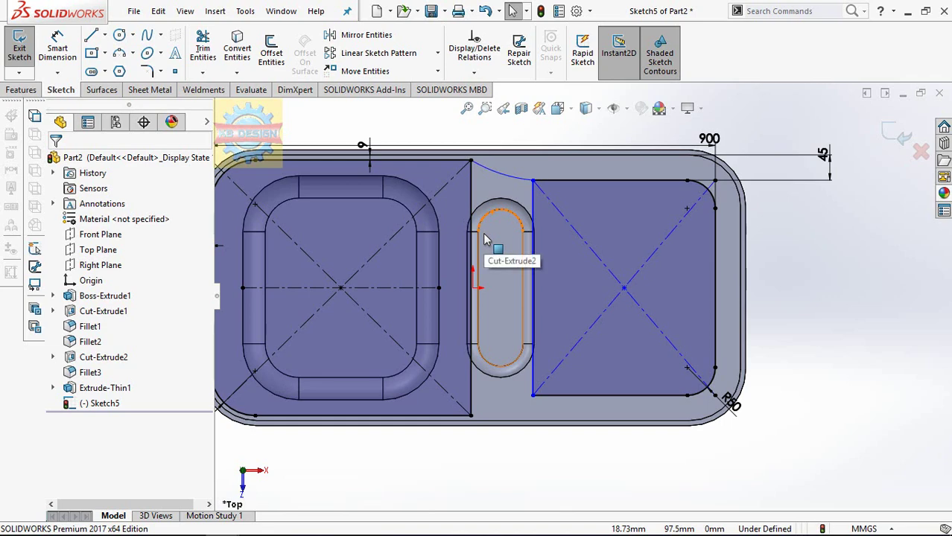
Step: Trim away the left rectangle's right edge so the outline flows into the arc
left_click(203, 49)
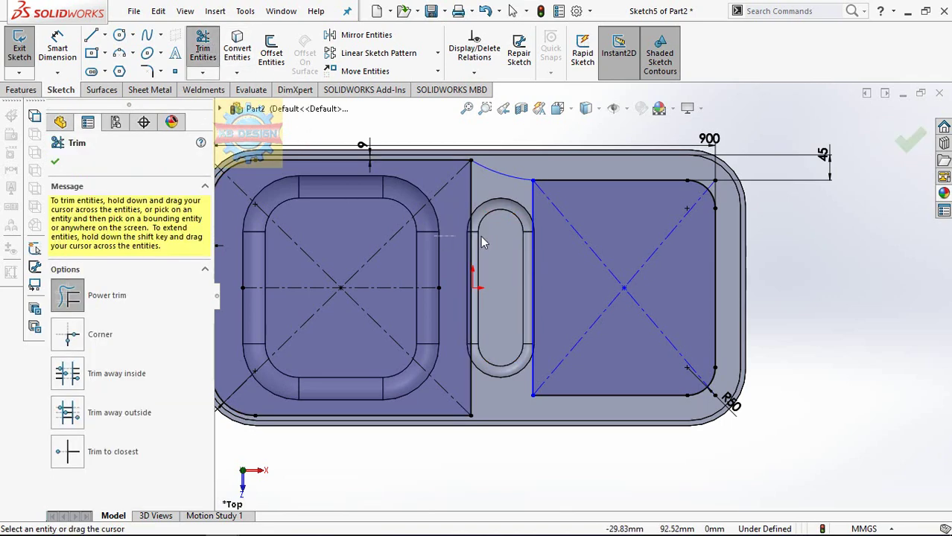
left_click_drag(483, 242, 483, 236)
key("z")
key("Escape")
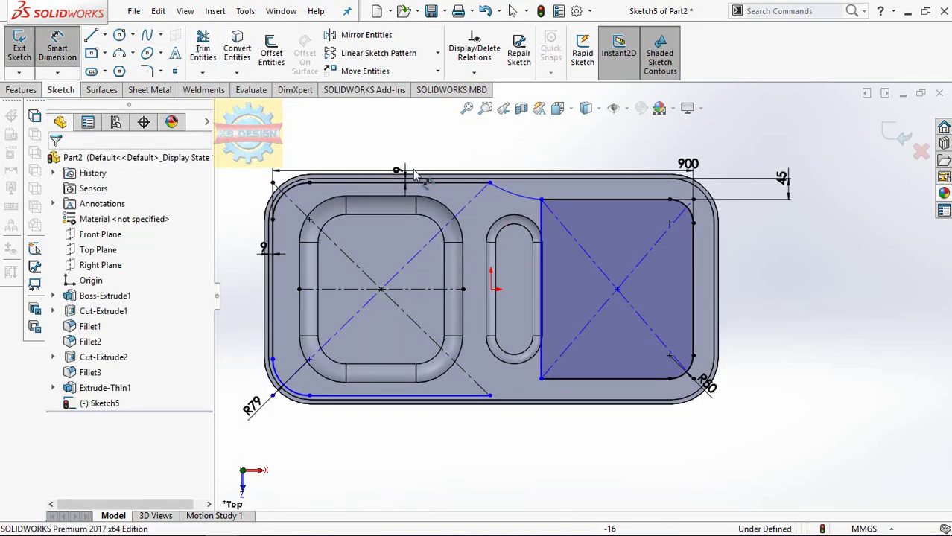
Step: Dimension the top line at 280, undo it, and edit the existing 385 dimension instead
left_click(408, 189)
left_click(448, 149)
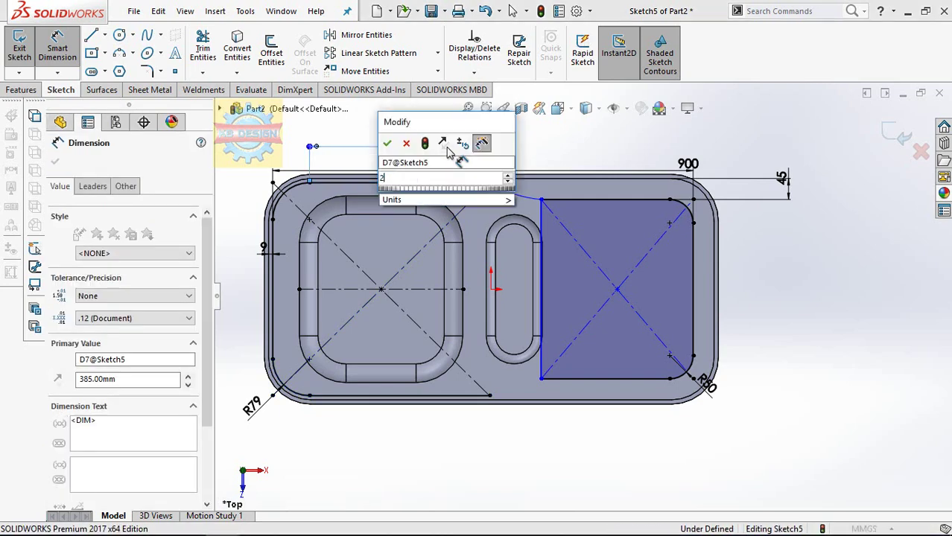
type("280")
key("Return")
key("Escape")
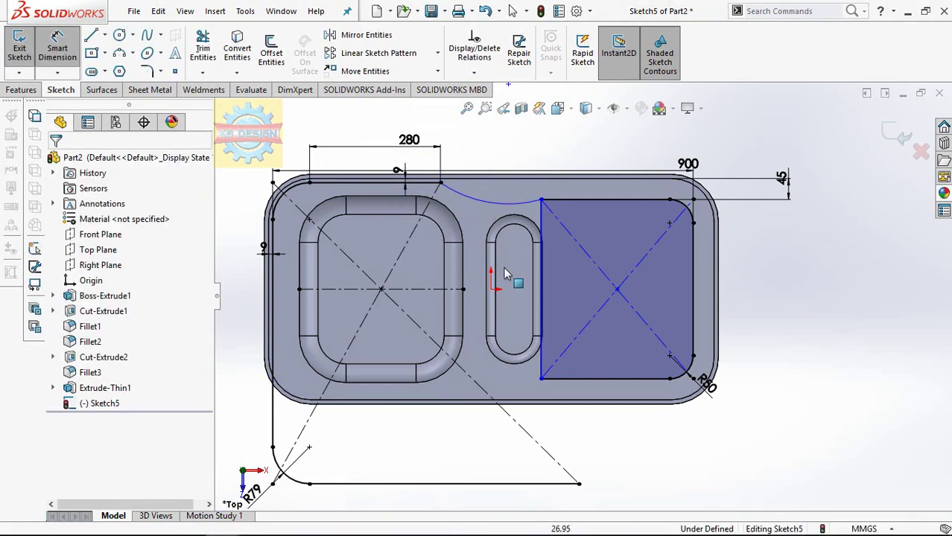
key("ctrl+z")
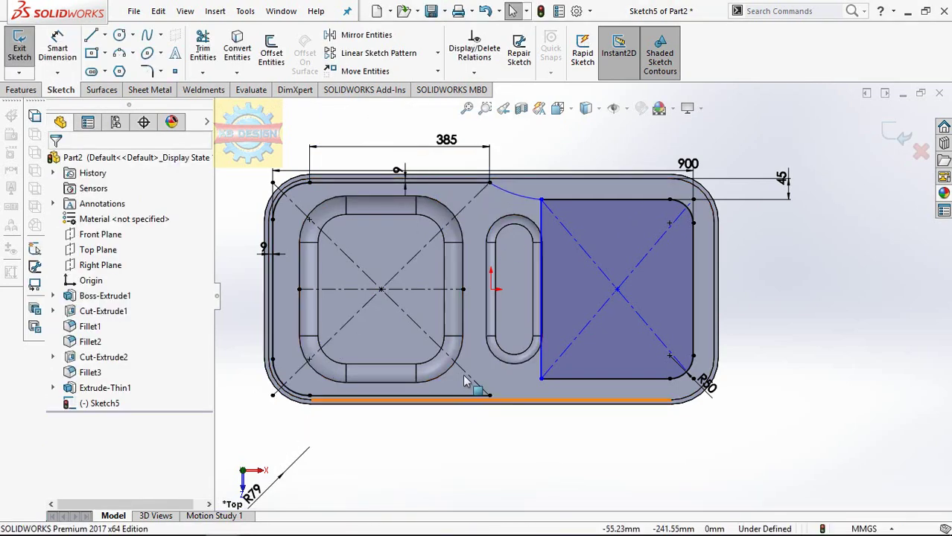
left_click(456, 140)
type("28")
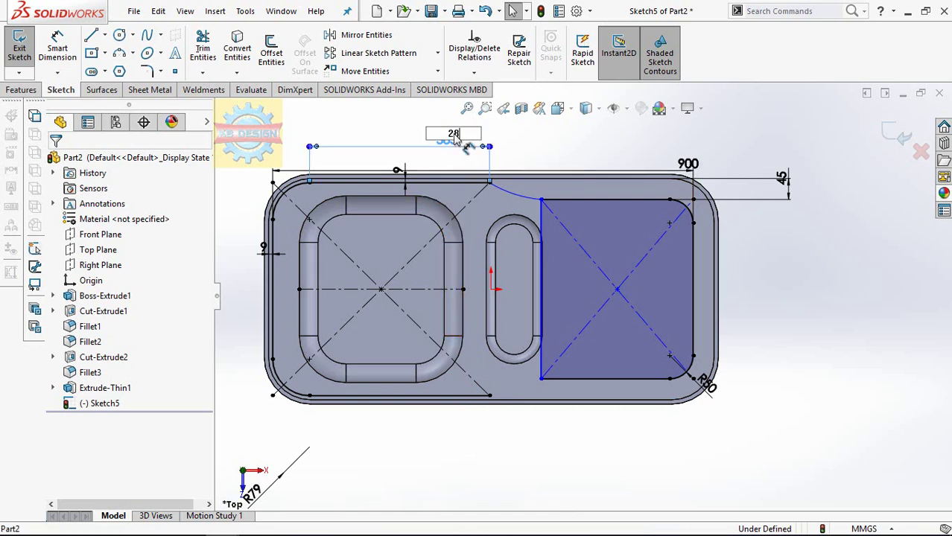
type("0")
key("Return")
Step: Try a Symmetric relation on the top and bottom lines about the centreline, then undo it
left_click(474, 72)
left_click(492, 108)
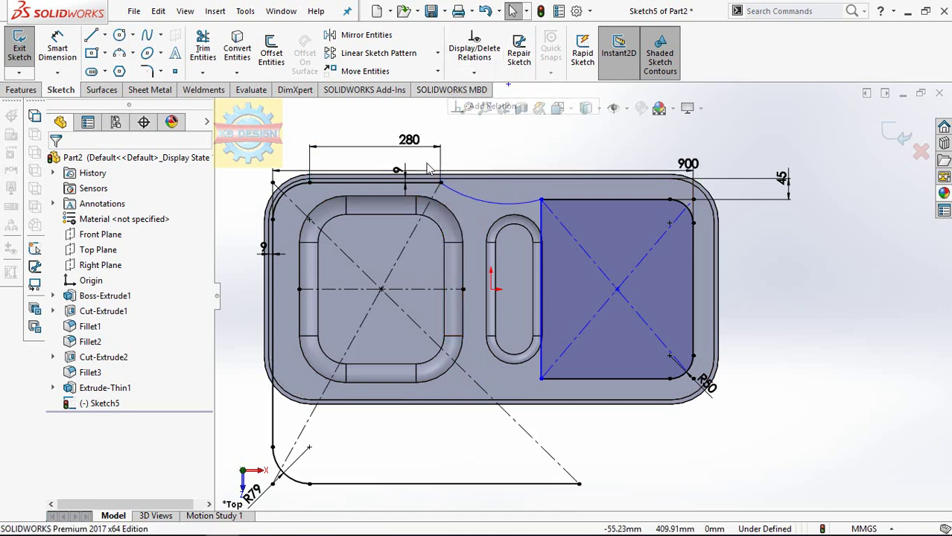
left_click(421, 182)
left_click(404, 484)
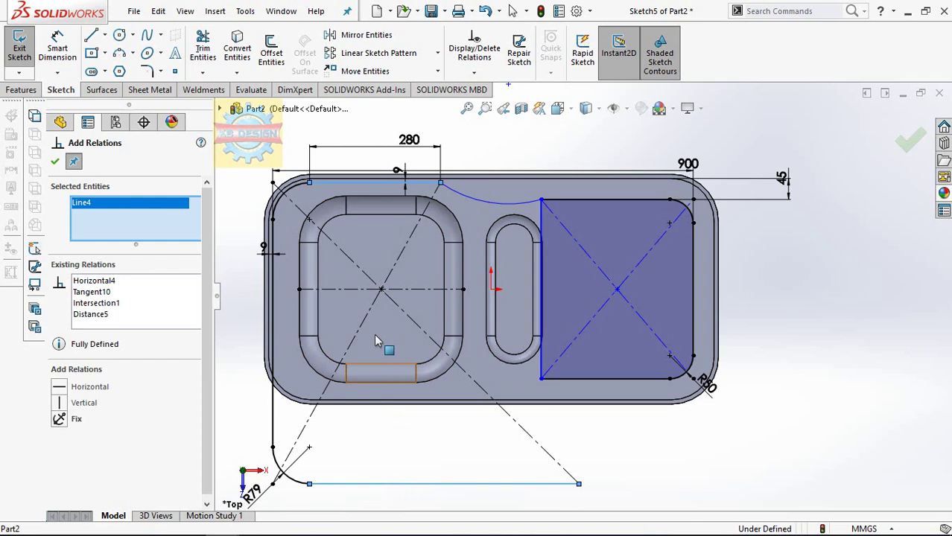
left_click(365, 291)
left_click(65, 467)
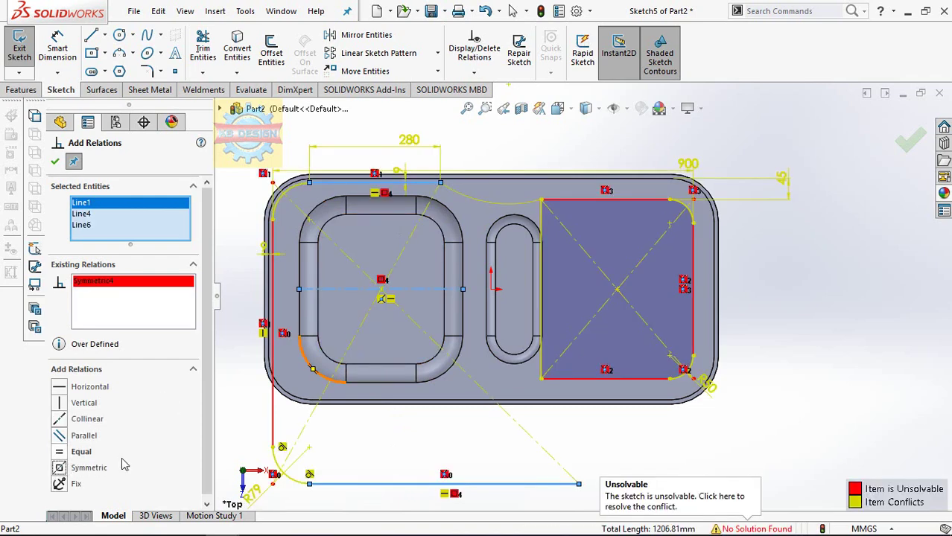
key("ctrl+z")
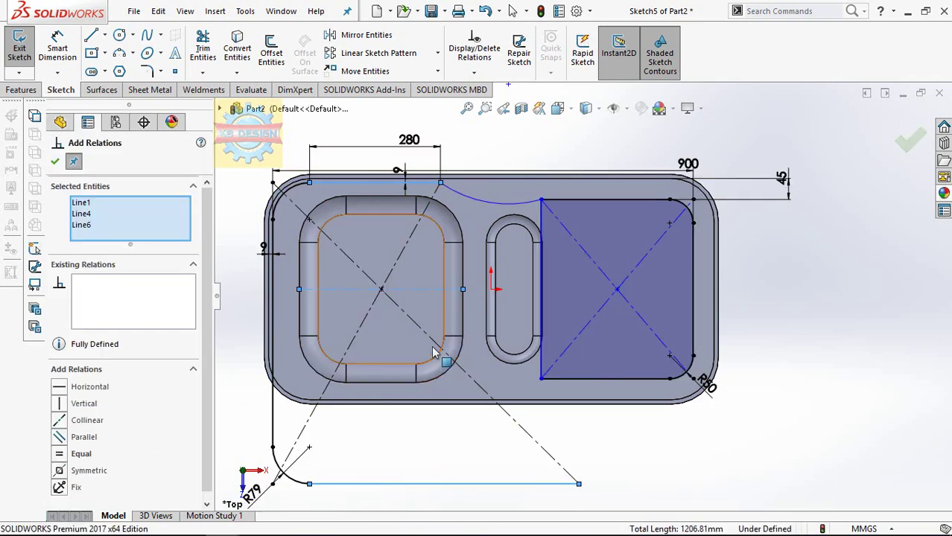
left_click(445, 352)
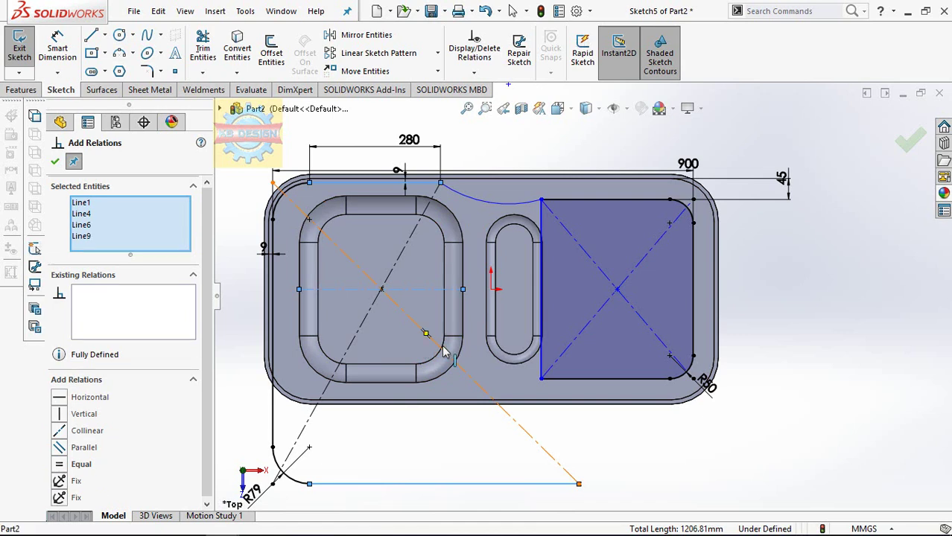
key("Escape")
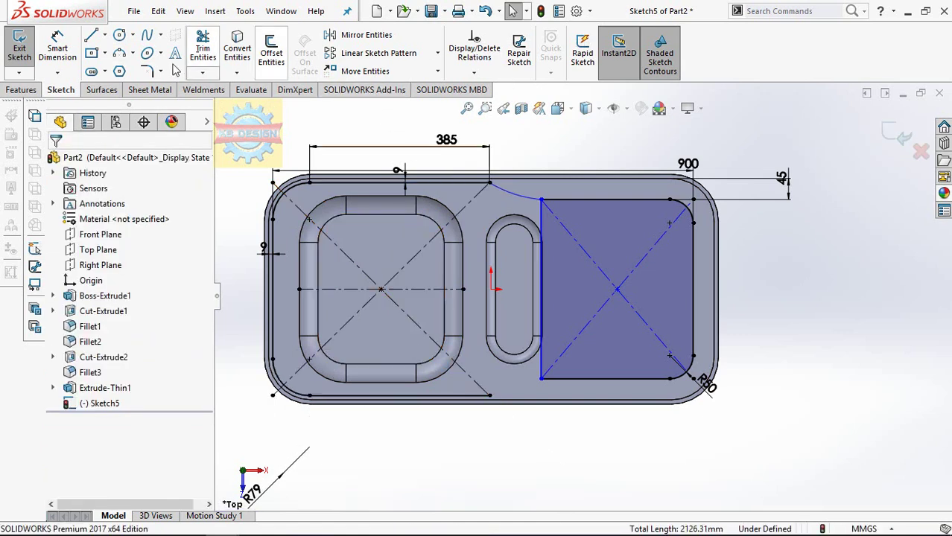
Step: Add a driven dimension between the bottom line and an adjacent entity
left_click(57, 47)
left_click(432, 403)
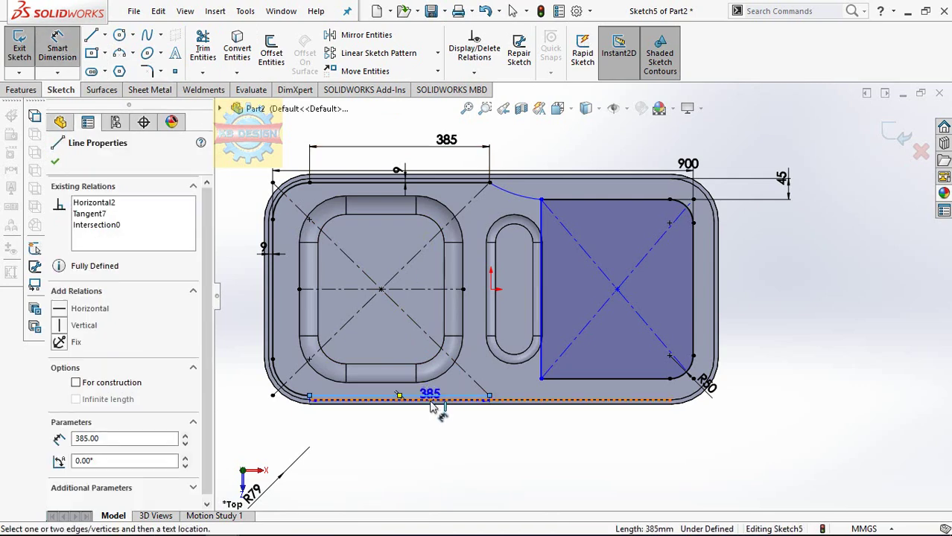
left_click(369, 441)
left_click(350, 447)
left_click(557, 256)
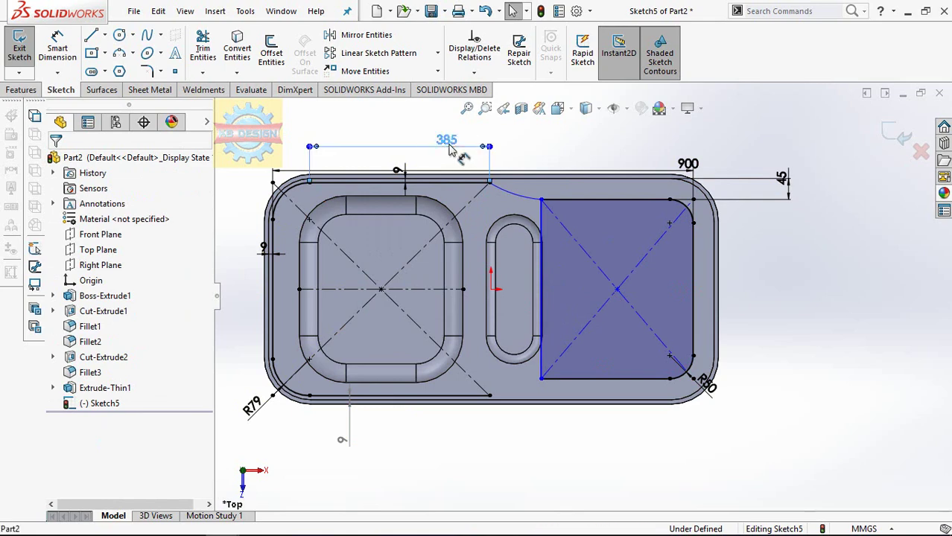
Step: Change the top line's 385 dimension to 280, then undo it and cancel dimensioning
left_click(517, 198)
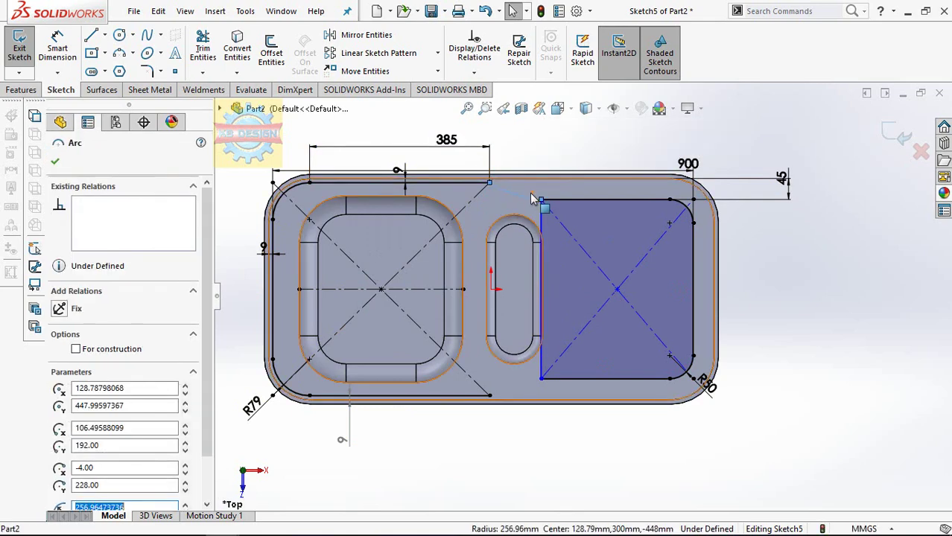
double_click(441, 140)
type("80")
key("Return")
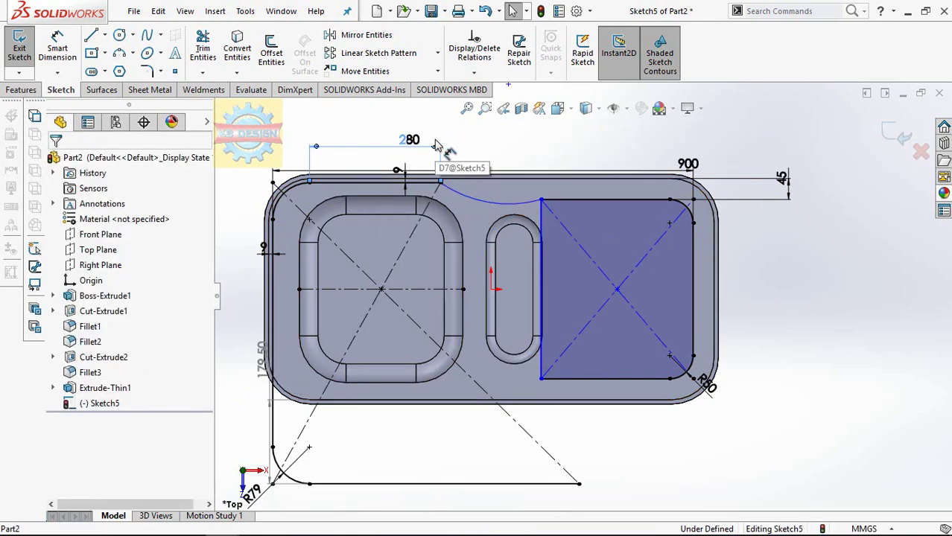
key("ctrl+z")
scroll(379, 389, "down", 3)
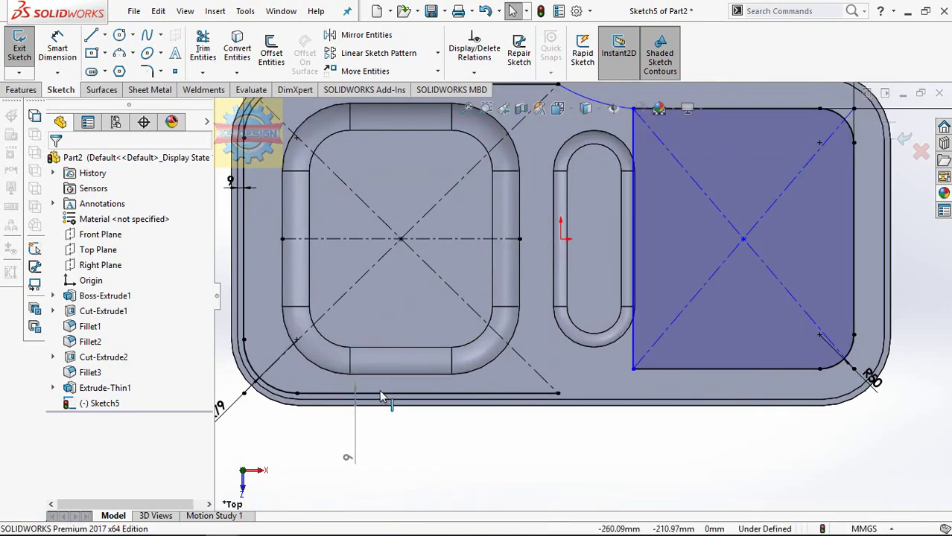
left_click(356, 432)
key("Escape")
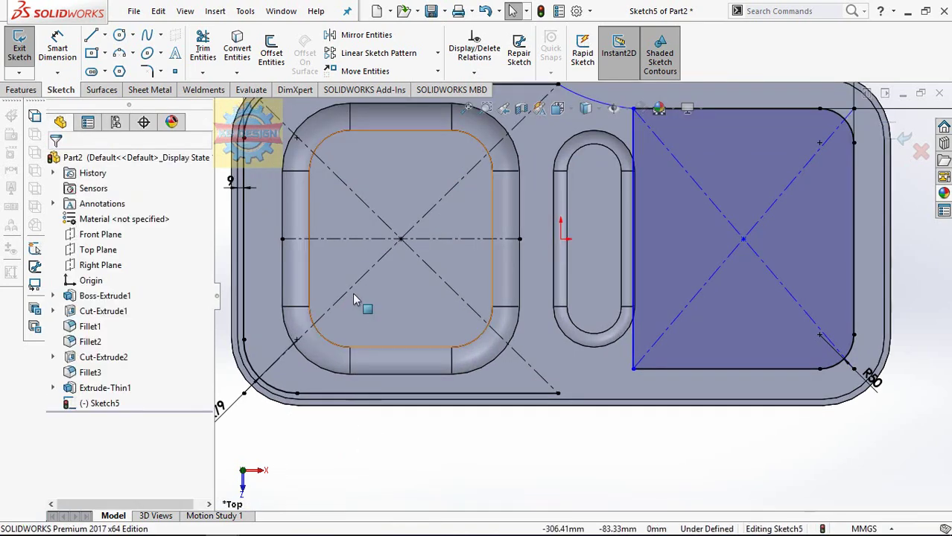
Step: Delete the diagonal construction line and fit the sink in view
left_click(435, 273)
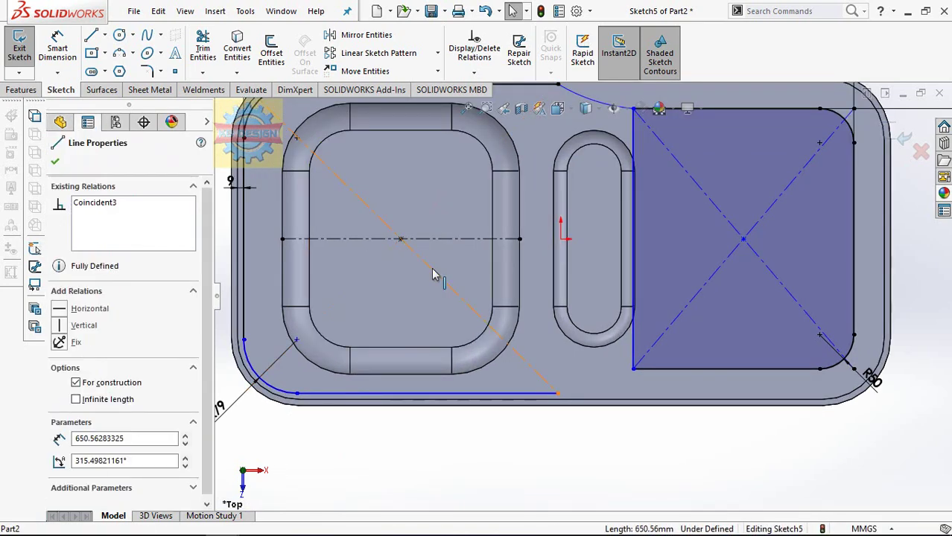
key("Delete")
key("f")
Step: Set both the top and bottom straight lines of the left outline to 280
left_click(527, 142)
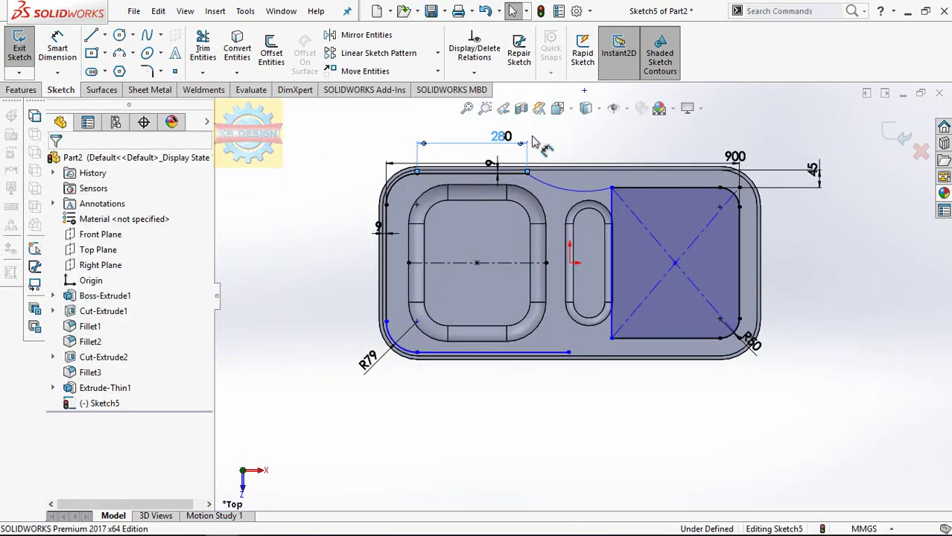
scroll(530, 143, "down", 2)
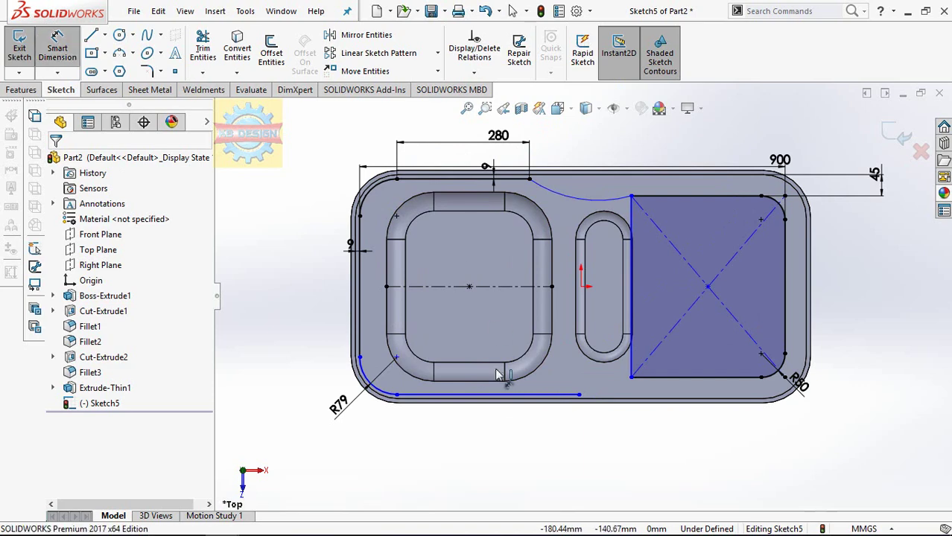
left_click(498, 400)
left_click(499, 447)
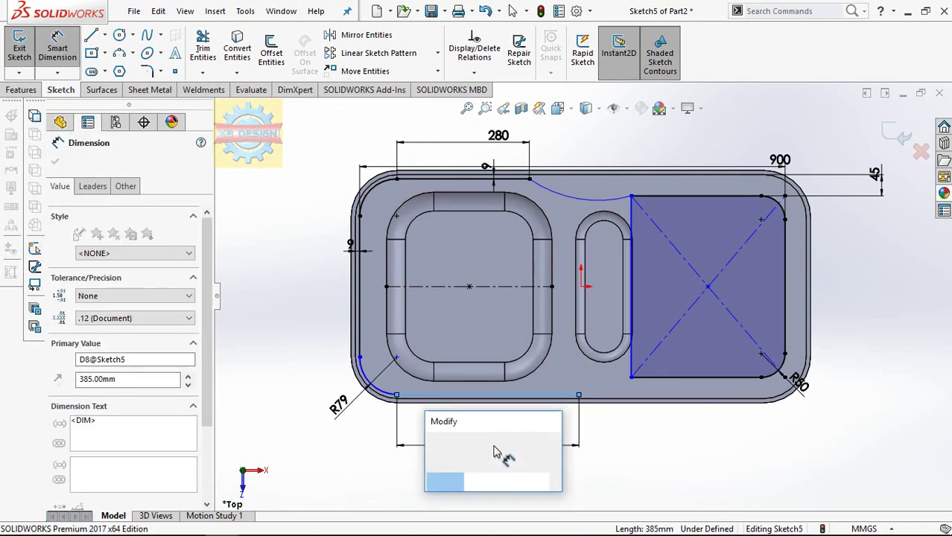
type("280")
key("Return")
key("Escape")
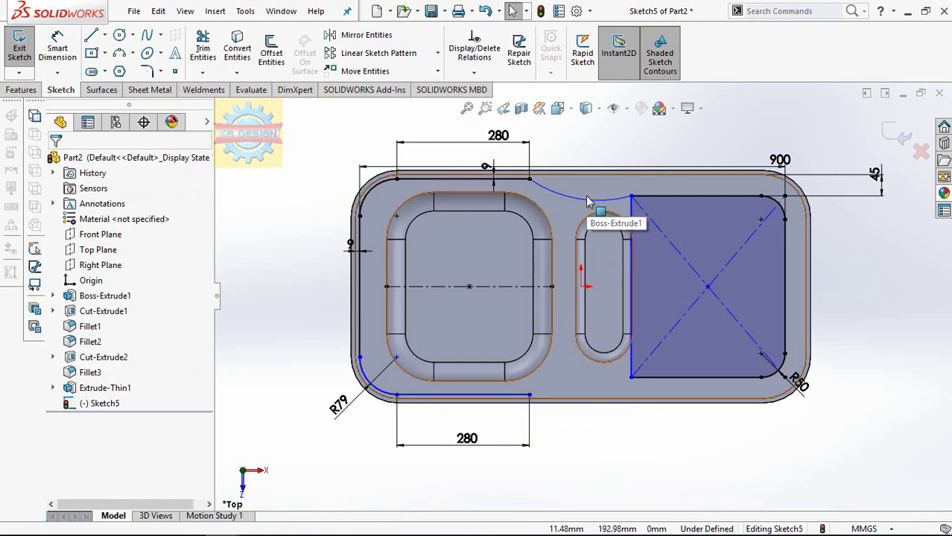
scroll(689, 226, "down", 1)
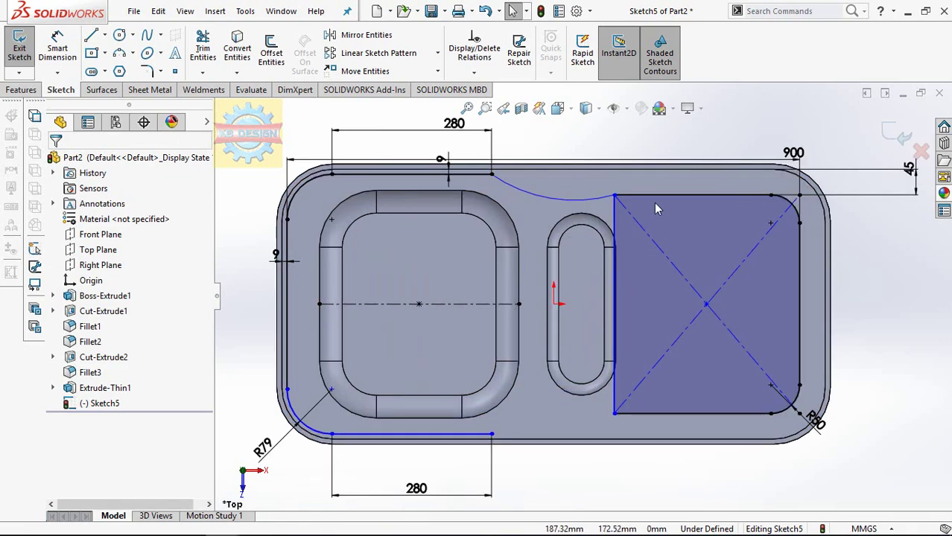
Step: Make the curved arc tangent to the rectangle edge
left_click(473, 72)
left_click(477, 108)
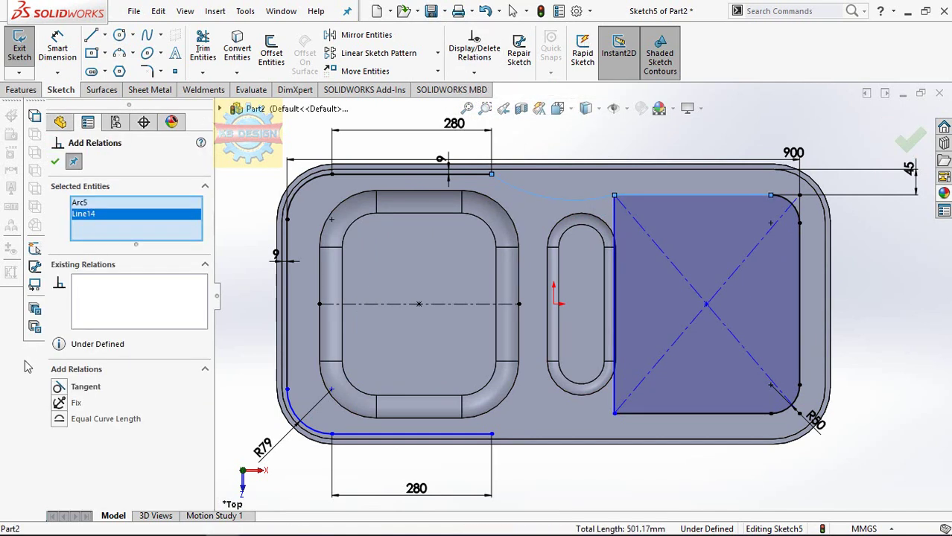
left_click(185, 390)
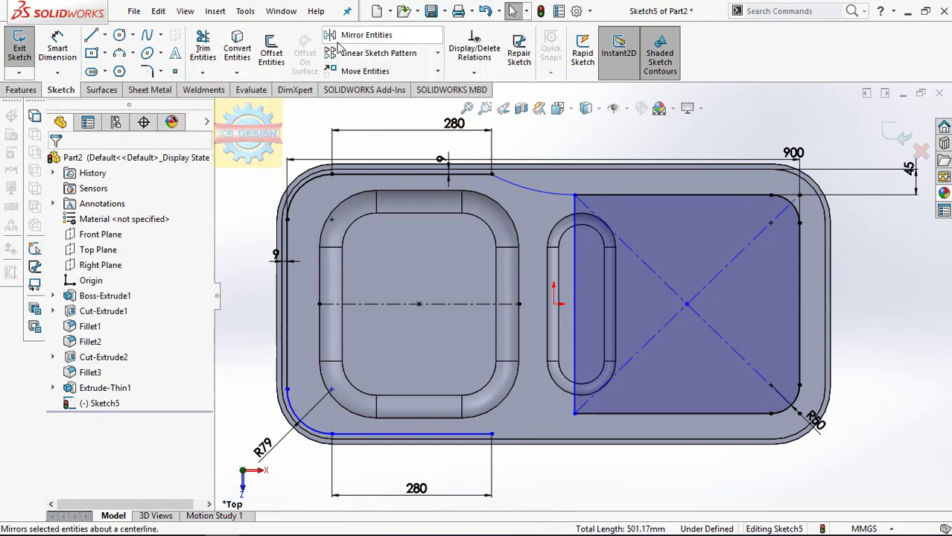
Step: Mirror the curved arc about the basin's centre line
left_click(365, 37)
left_click(506, 193)
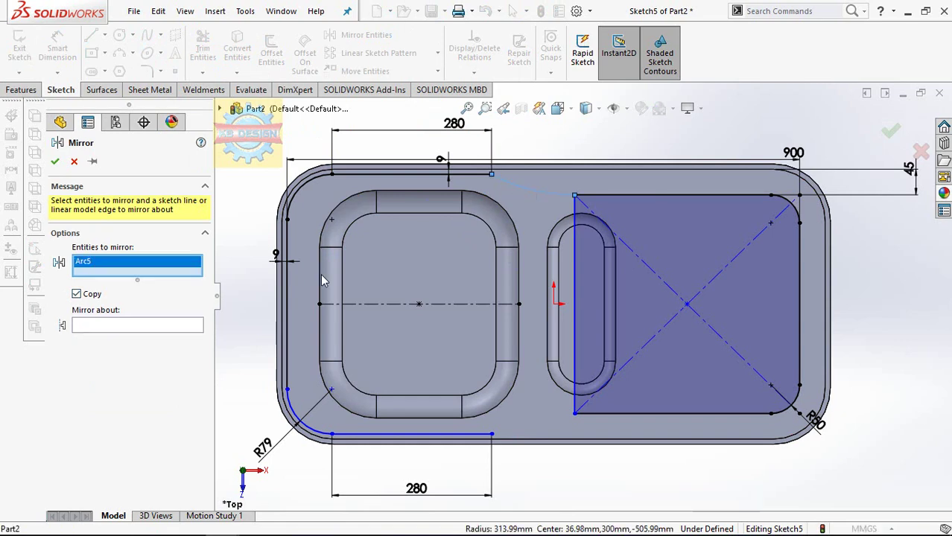
left_click(157, 329)
left_click(447, 306)
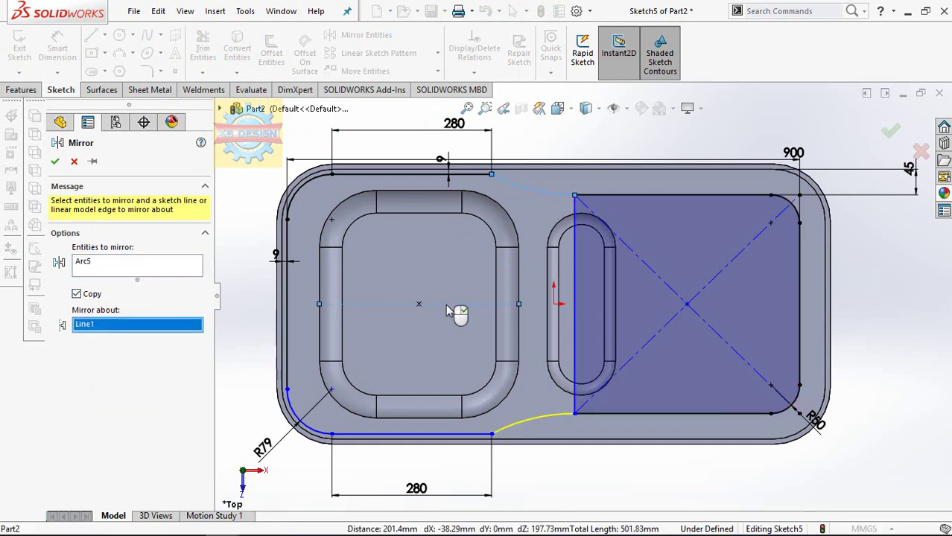
left_click(54, 163)
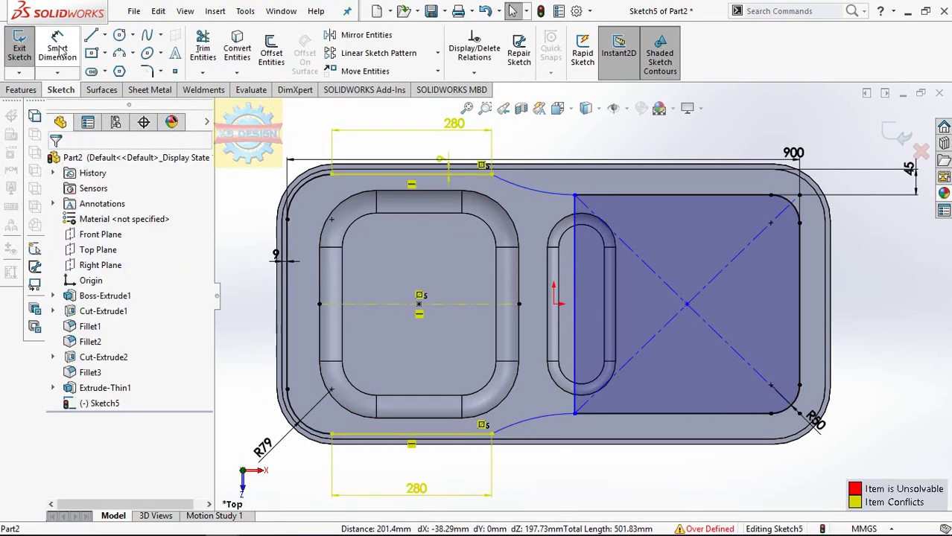
Step: Power-trim away the diagonal construction lines
left_click(203, 47)
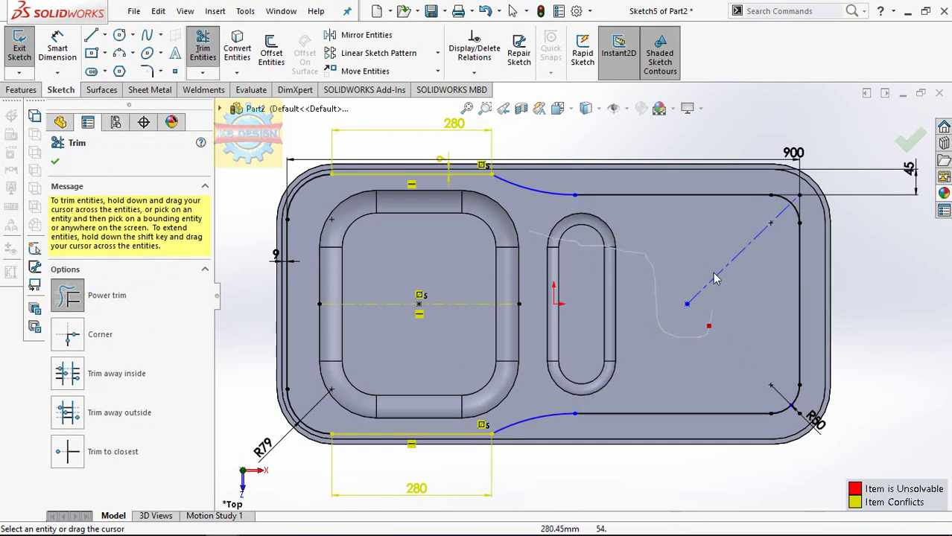
left_click_drag(657, 285, 713, 279)
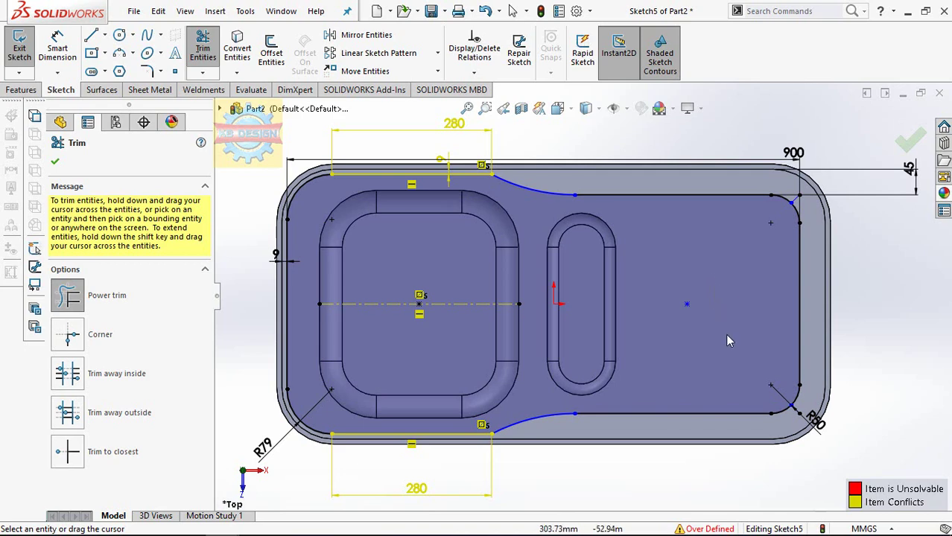
middle_click_drag(728, 341, 715, 258)
key("Escape")
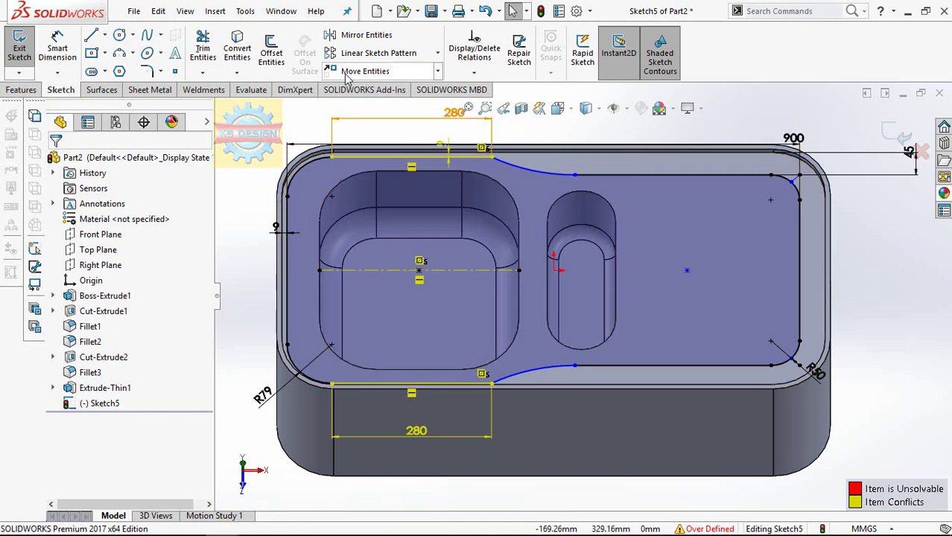
Step: Convert the rim's top edge and its left and right rounded corner edges into the sketch
left_click(252, 50)
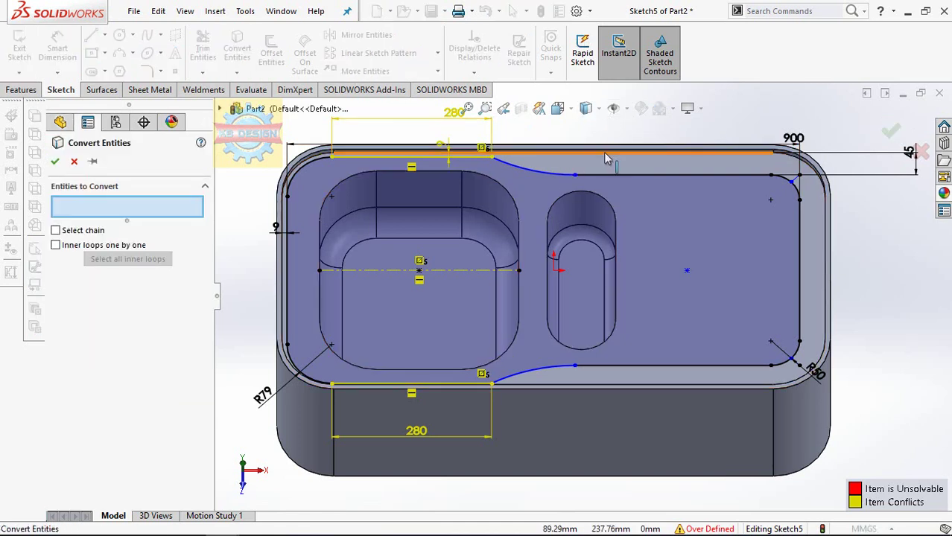
left_click(544, 159)
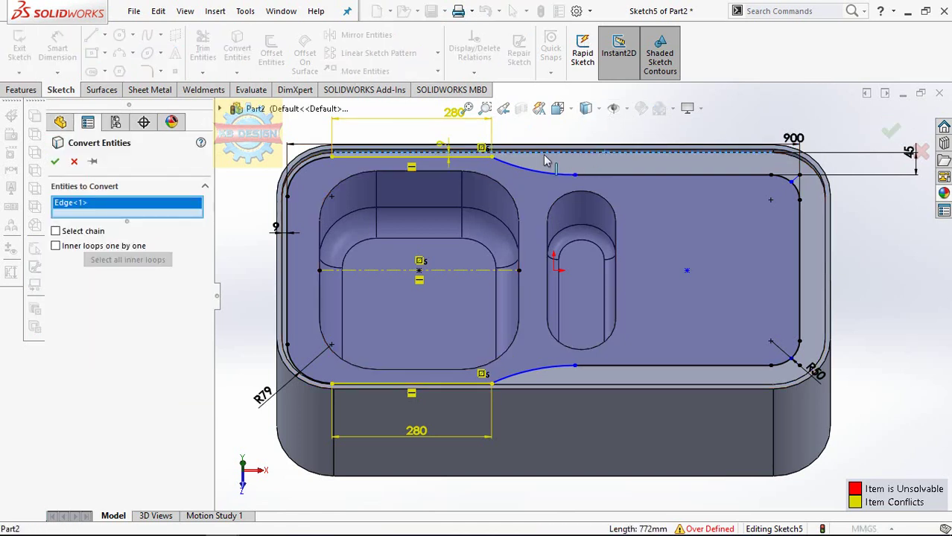
left_click(320, 160)
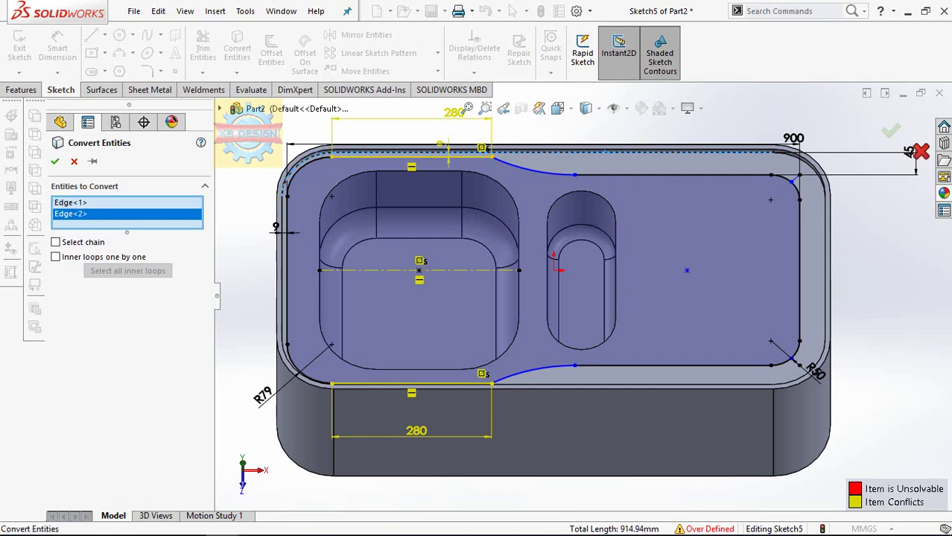
left_click(817, 177)
mouse_move(841, 149)
middle_mouse_down()
mouse_move(818, 245)
mouse_move(850, 376)
middle_mouse_up()
left_click(829, 245)
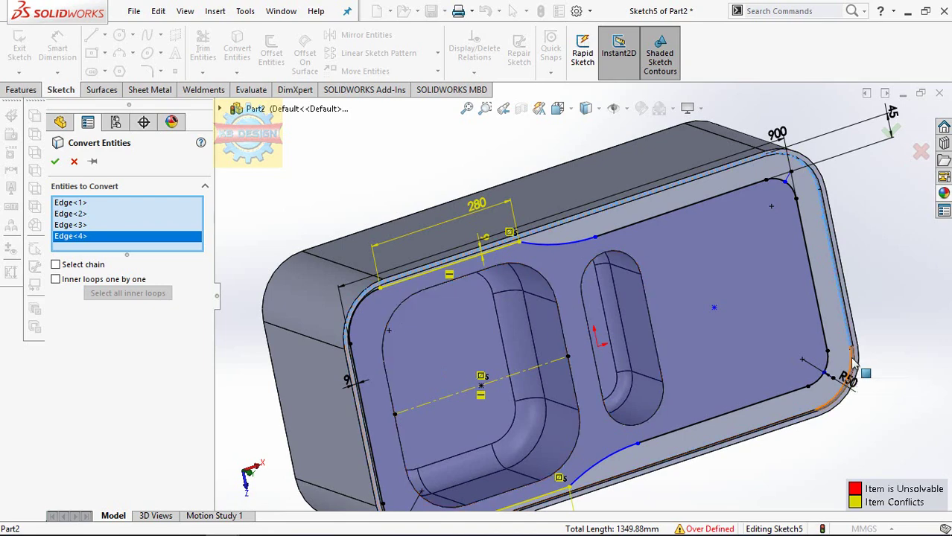
Step: Add the lower corner, front and left side rim edges to complete the eight converted edges
scroll(816, 402, "down", 3)
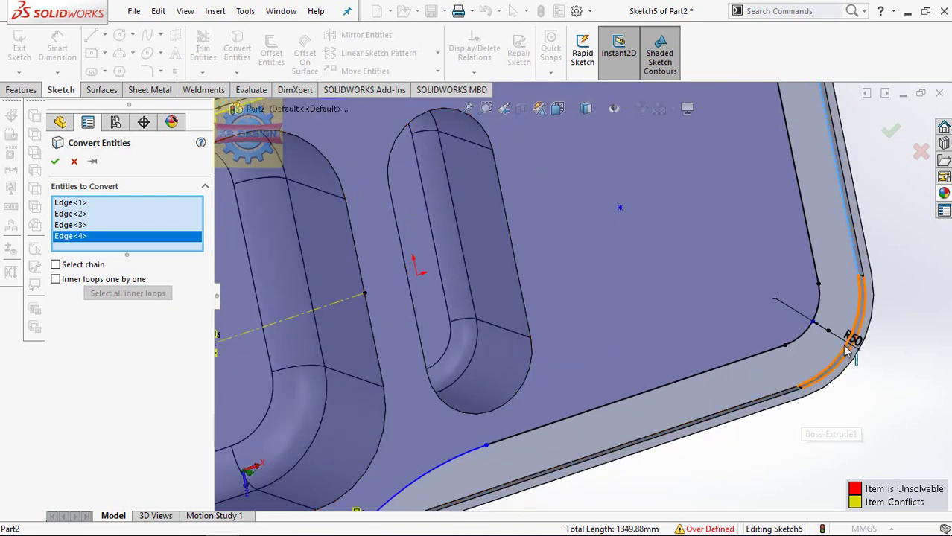
scroll(839, 363, "down", 2)
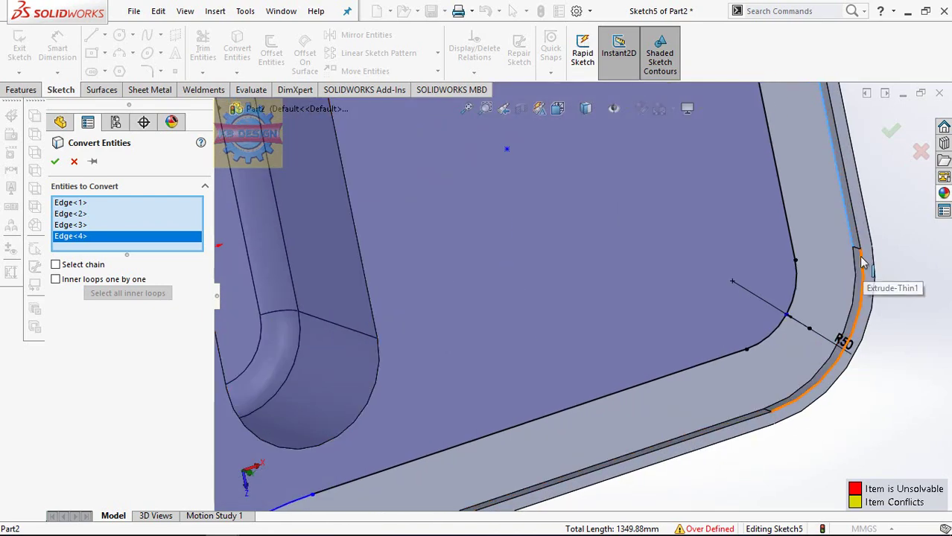
left_click(857, 257)
left_click(741, 423)
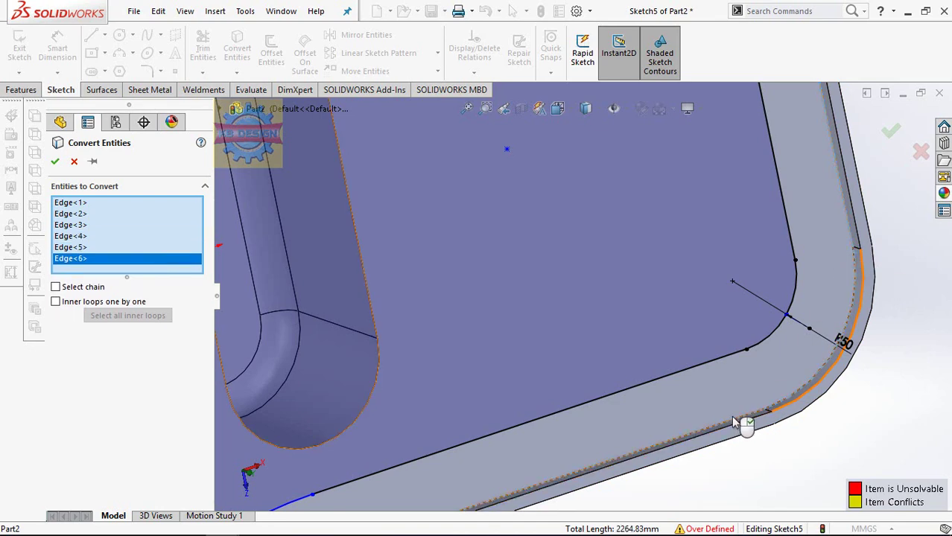
scroll(759, 395, "up", 3)
scroll(770, 386, "up", 3)
scroll(335, 425, "down", 3)
scroll(335, 423, "down", 2)
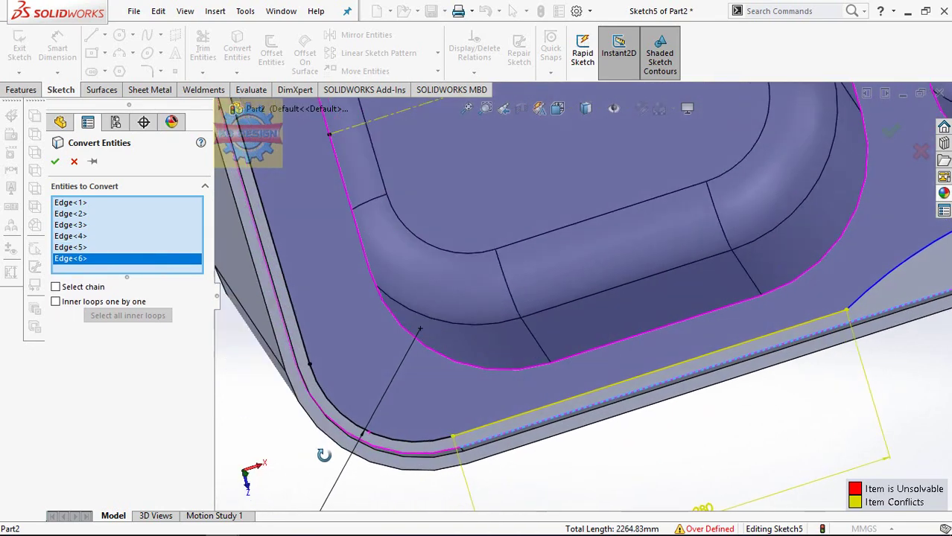
left_click(333, 425)
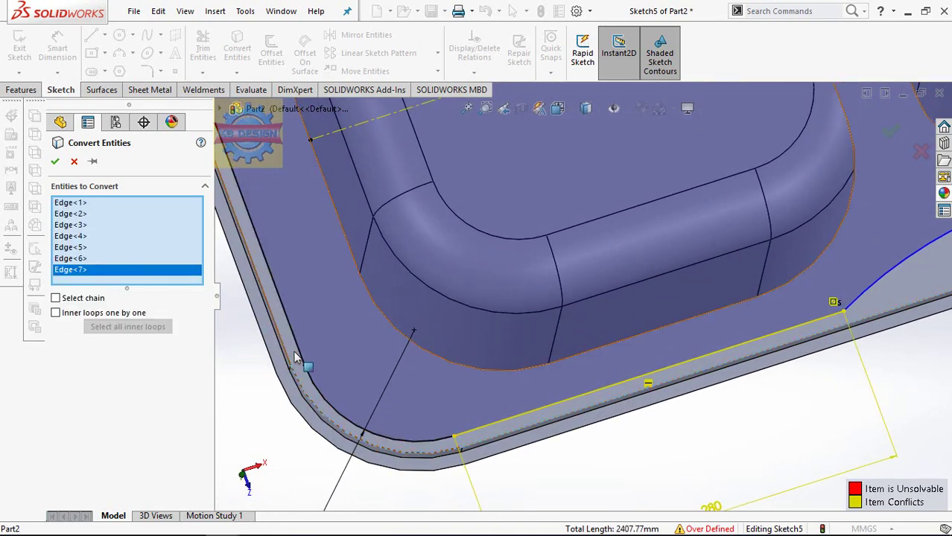
left_click(289, 349)
scroll(566, 298, "up", 3)
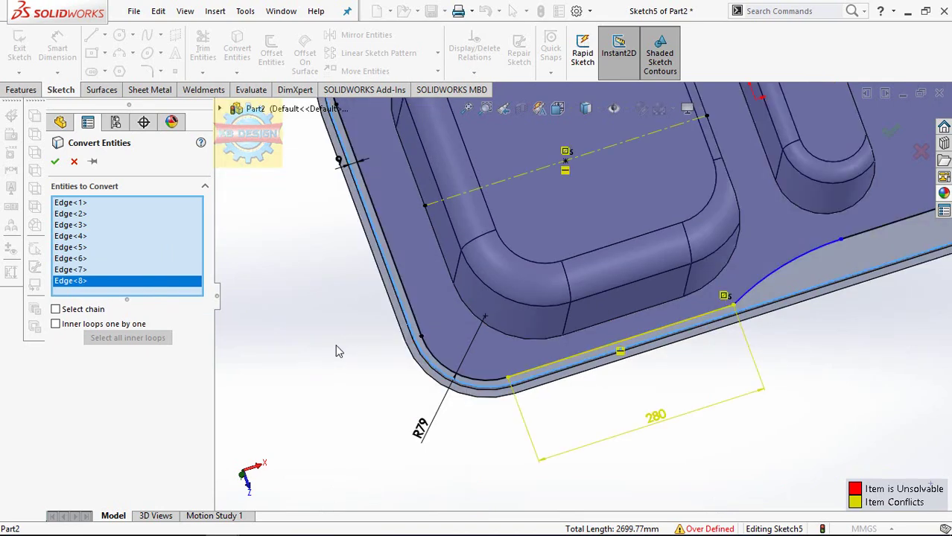
middle_click_drag(512, 153, 56, 87)
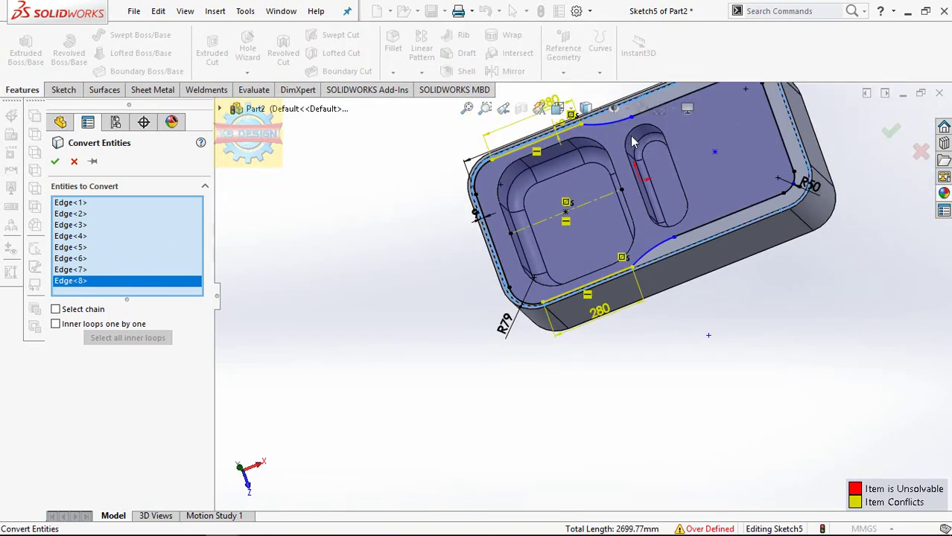
left_click(58, 160)
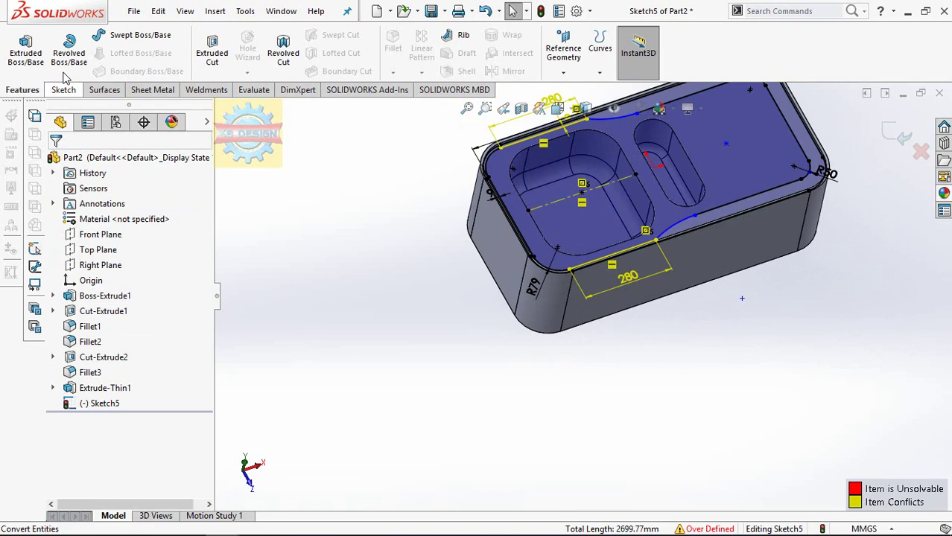
Step: Extrude Sketch5 as a 6 mm blind boss merged into the sink body (Boss-Extrude2)
left_click(25, 48)
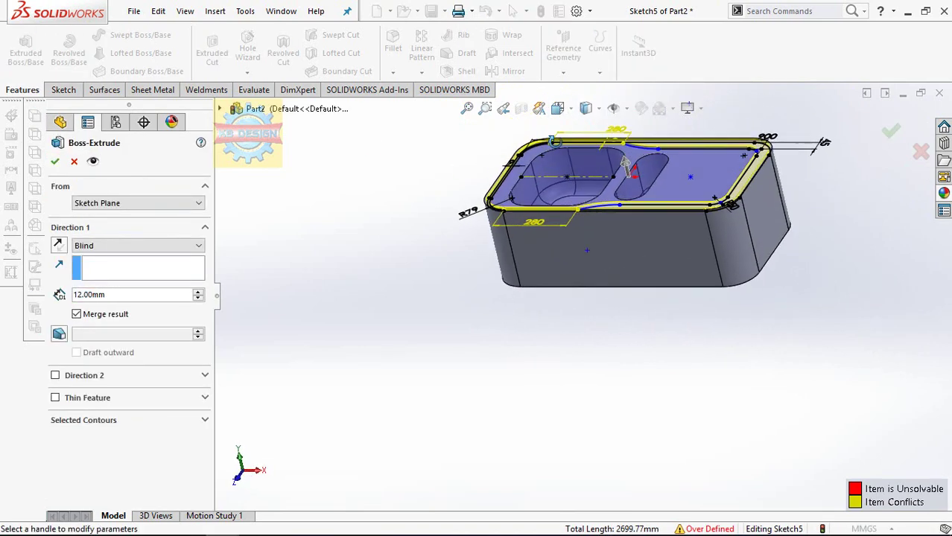
left_click(117, 298)
type("6")
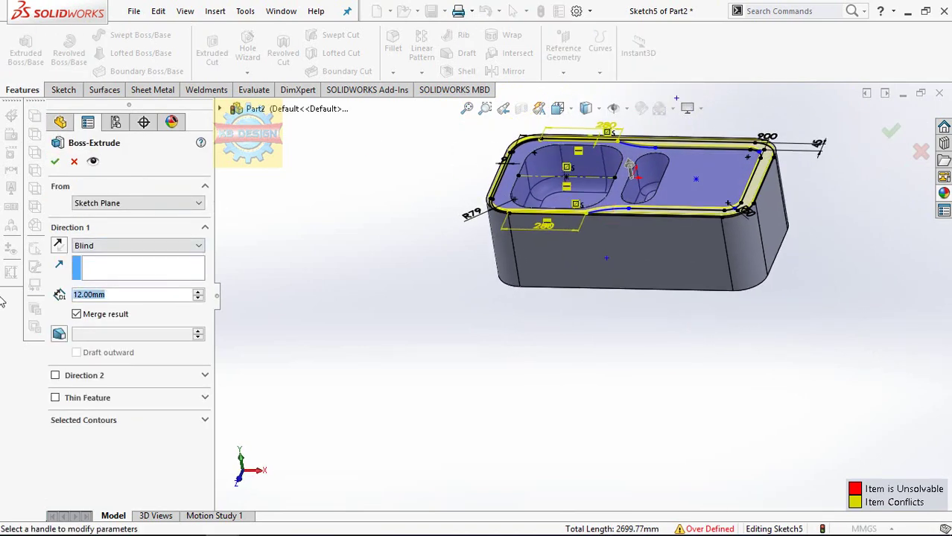
key("Return")
scroll(711, 149, "up", 3)
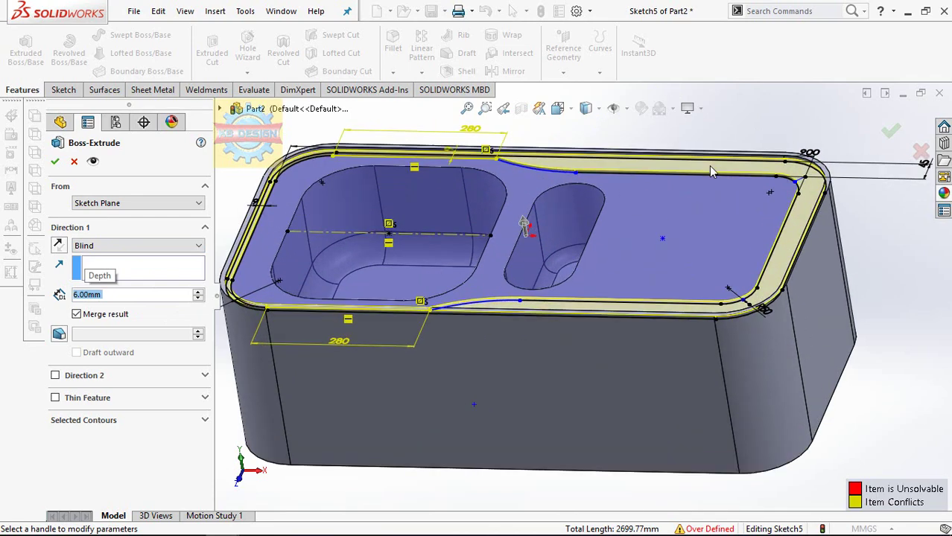
middle_click_drag(701, 172, 712, 141)
scroll(693, 160, "down", 2)
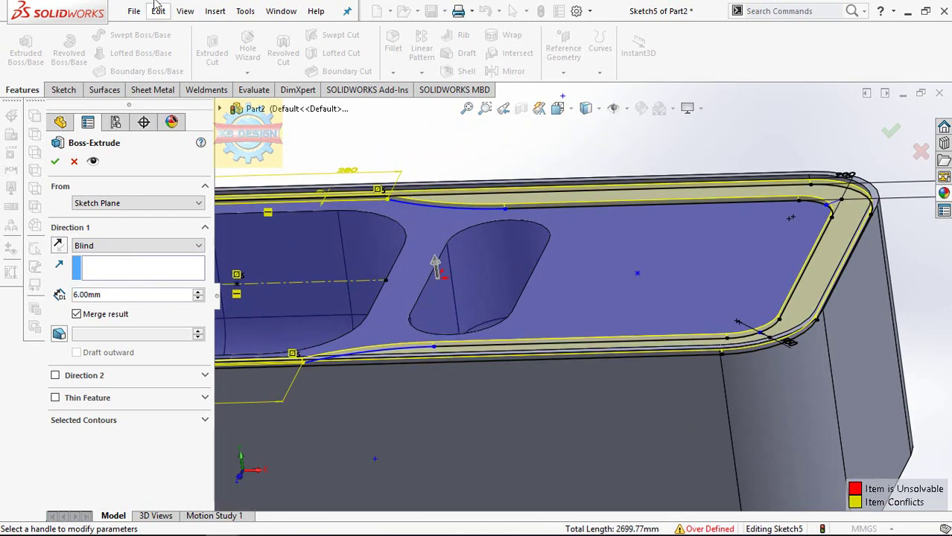
left_click(58, 161)
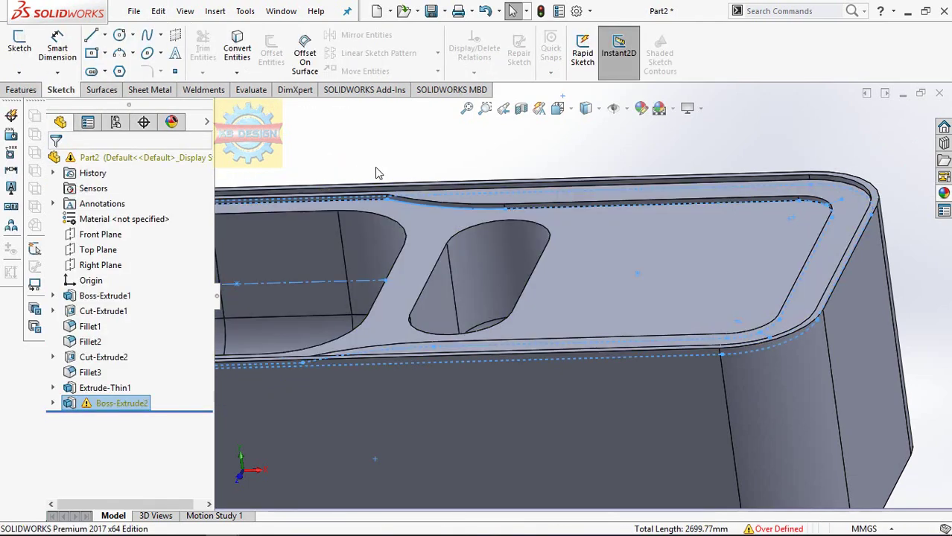
Step: Fillet the raised rim's top and outer edges with a 3 mm radius as Fillet4
key("f")
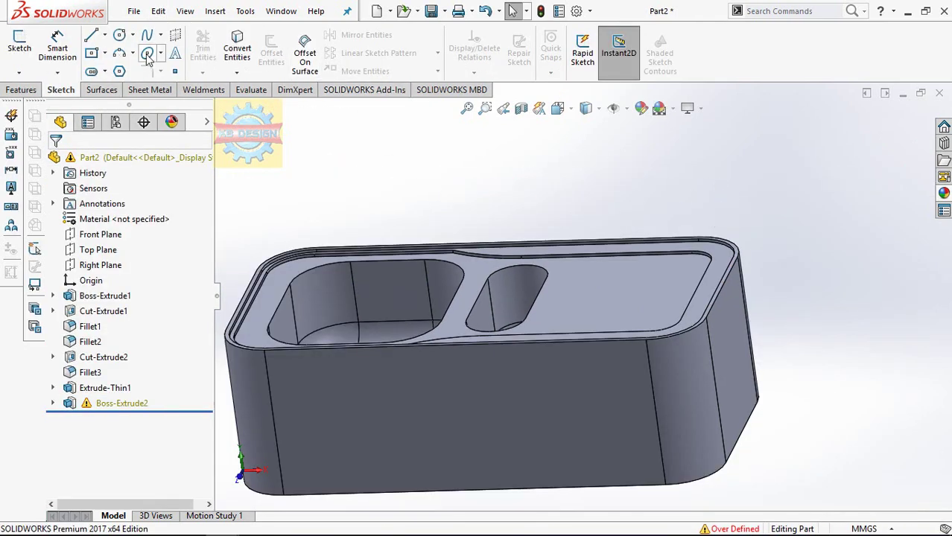
left_click(22, 90)
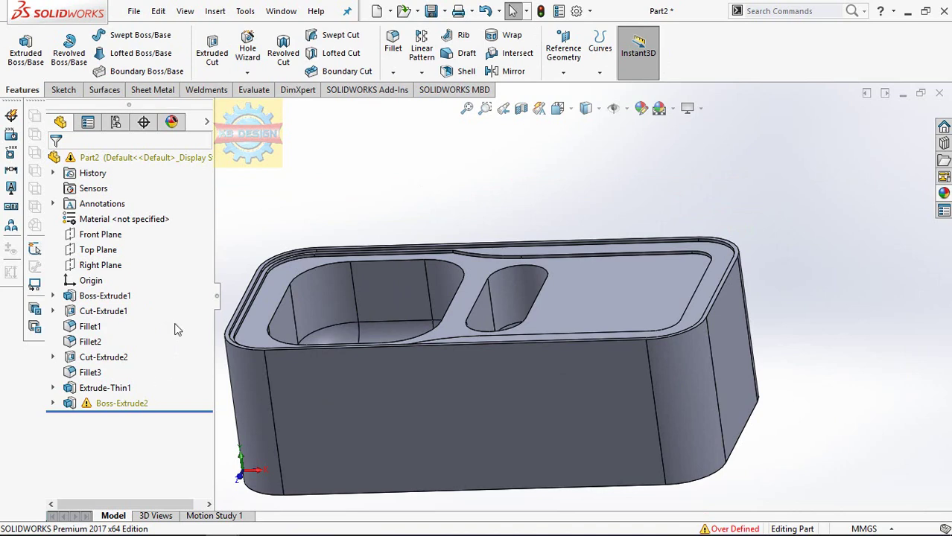
mouse_move(573, 262)
middle_mouse_down()
mouse_move(580, 351)
mouse_move(566, 306)
mouse_move(535, 311)
mouse_move(406, 243)
middle_mouse_up()
scroll(406, 242, "down", 4)
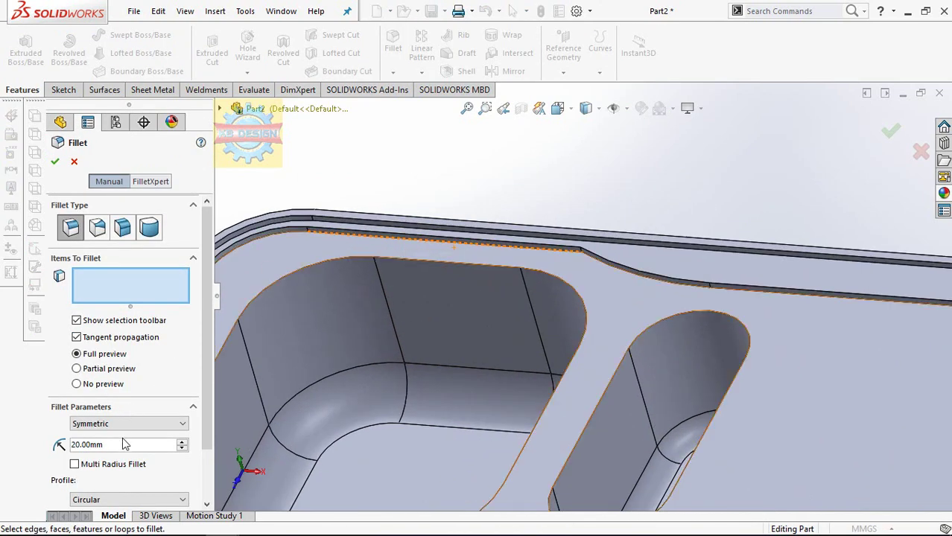
type("3")
key("Return")
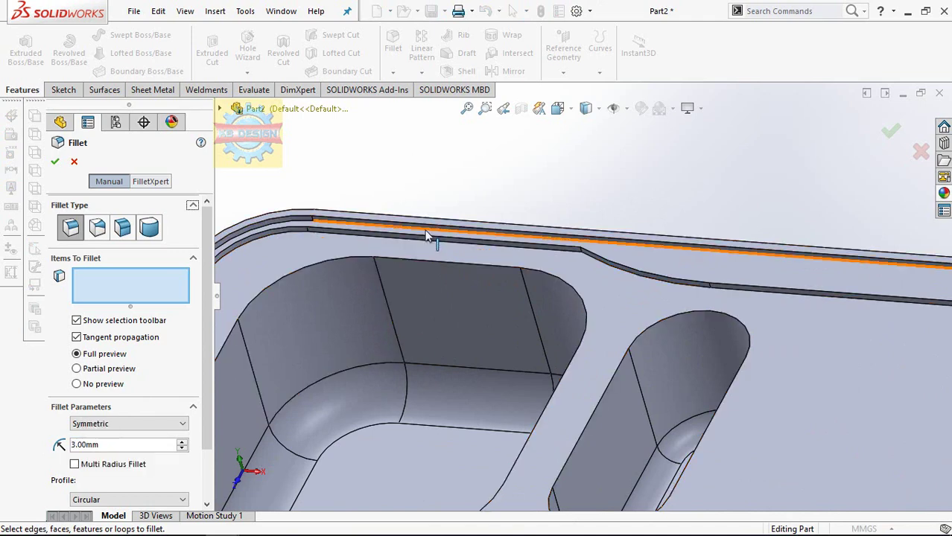
left_click(429, 229)
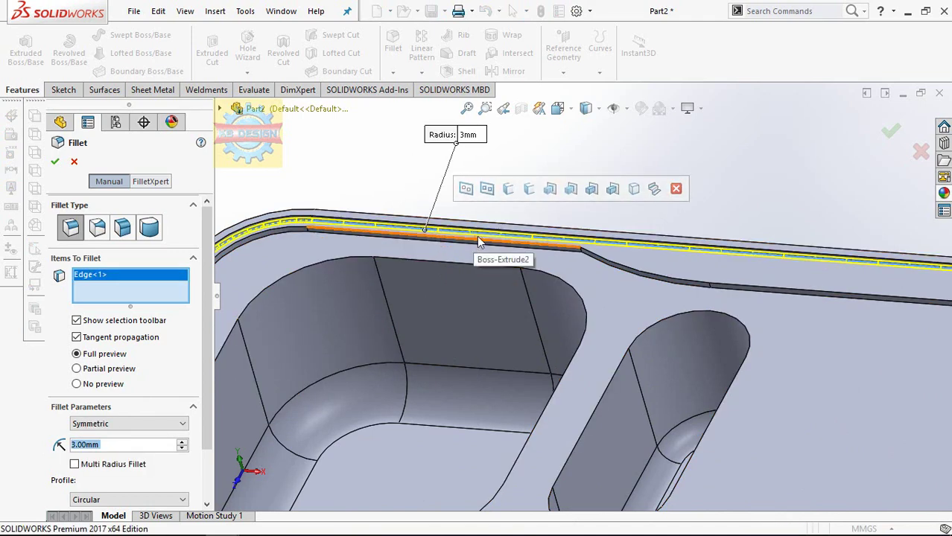
left_click(469, 231)
scroll(454, 219, "up", 4)
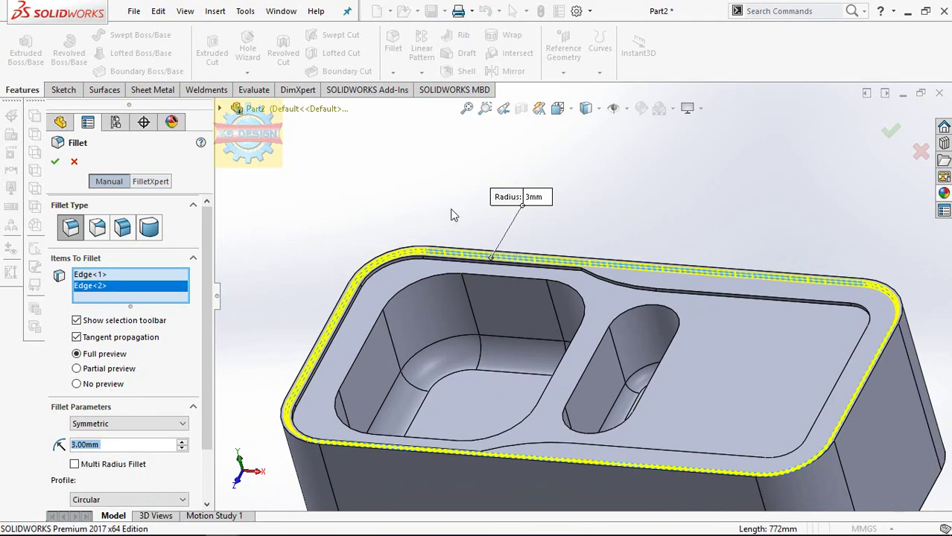
left_click(54, 166)
Step: Round the four remaining drainboard rim edges with a 3 mm fillet
scroll(558, 232, "down", 2)
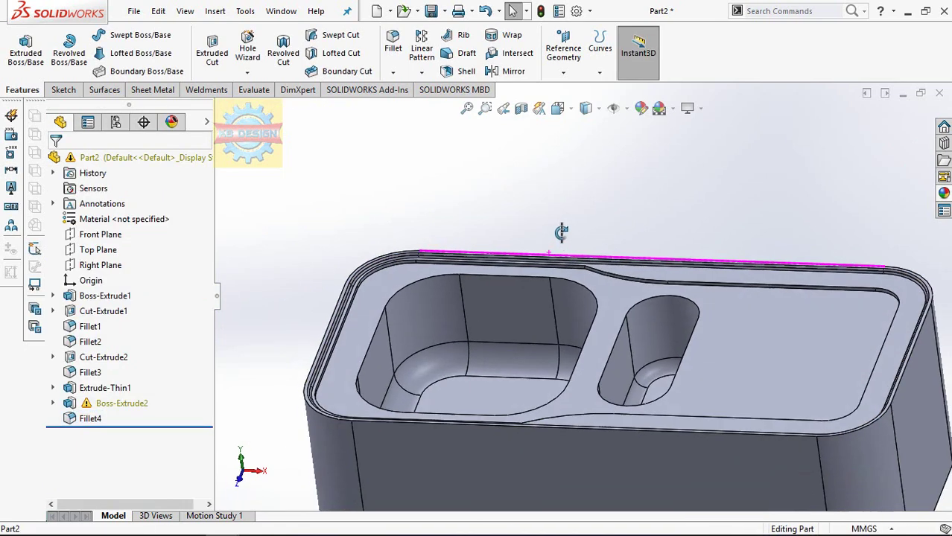
scroll(563, 244, "down", 2)
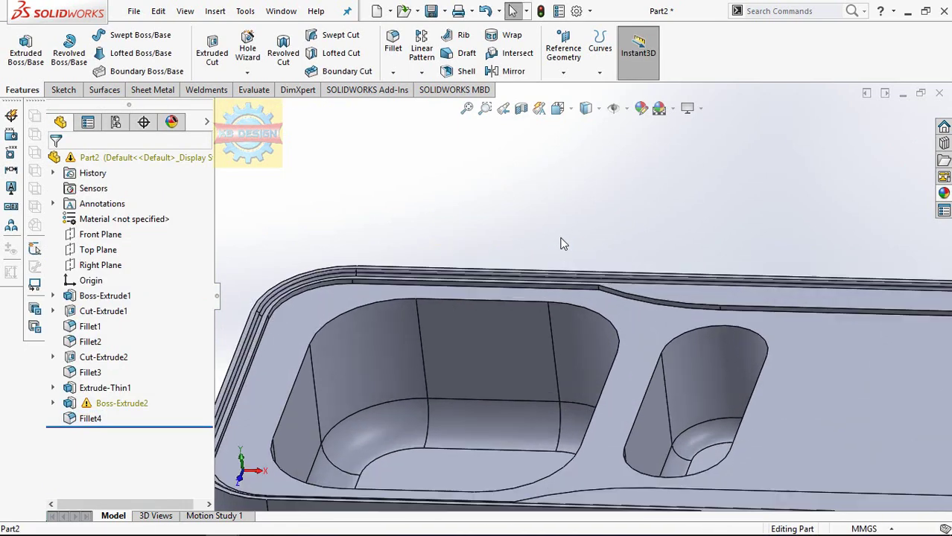
left_click(399, 279)
left_click(607, 290)
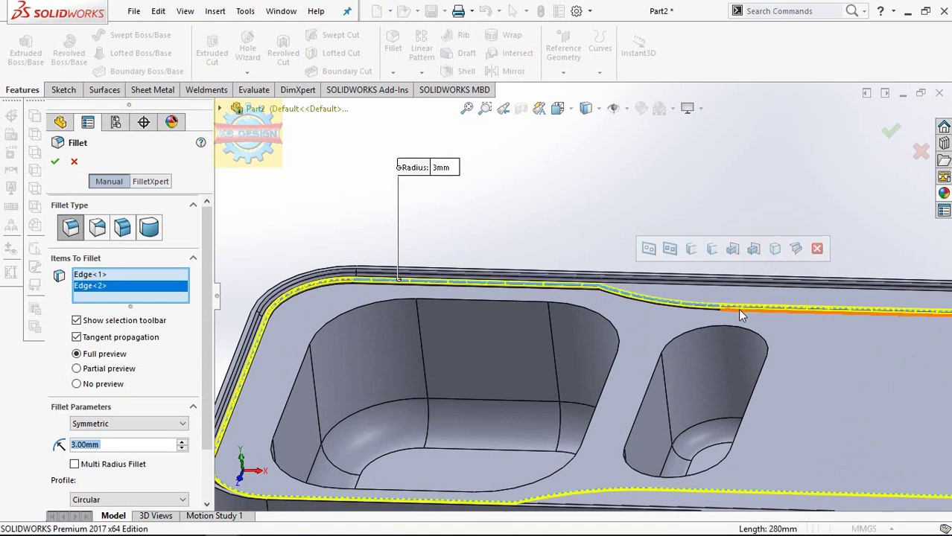
left_click(593, 297)
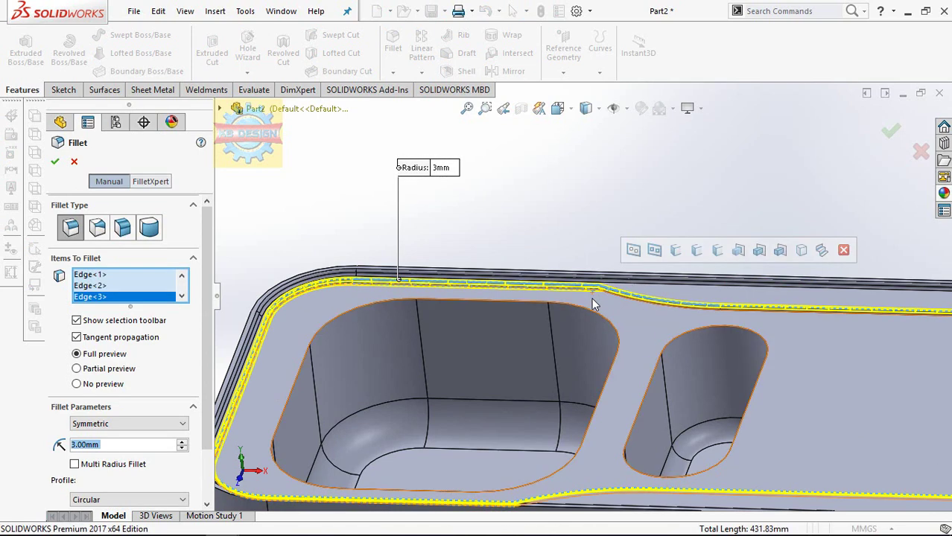
left_click(634, 302)
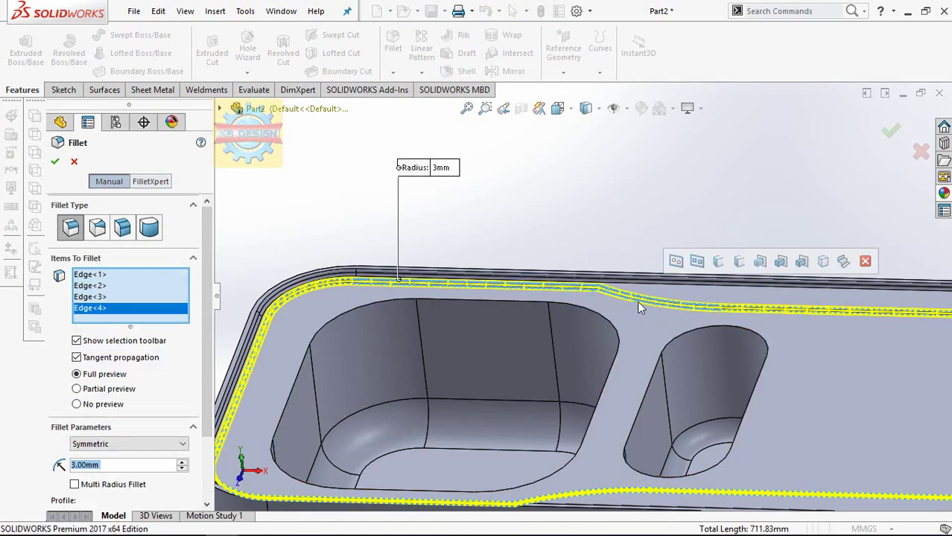
left_click(55, 161)
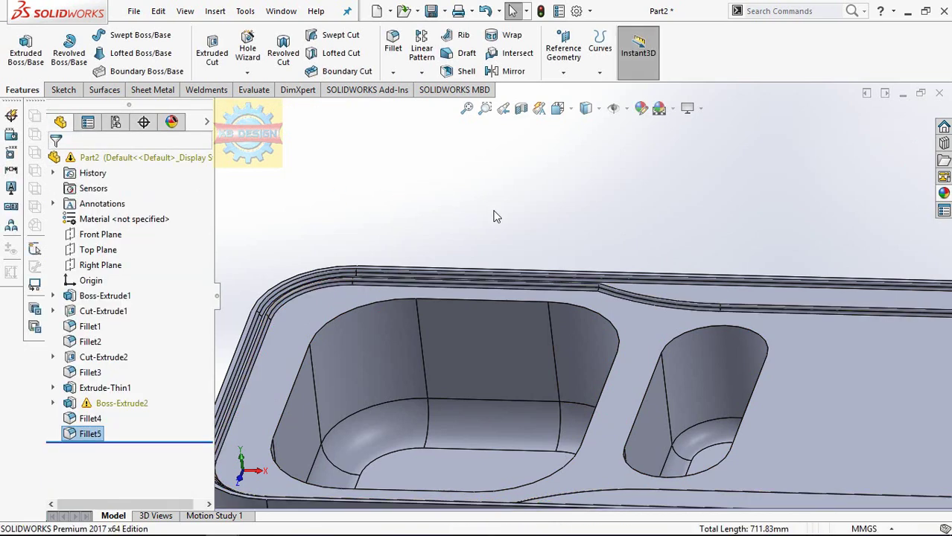
Step: Fillet the large basin's top edge with an 8 mm radius
scroll(574, 252, "up", 3)
mouse_move(575, 252)
middle_mouse_down()
mouse_move(587, 279)
mouse_move(576, 280)
mouse_move(583, 215)
mouse_move(585, 246)
middle_mouse_up()
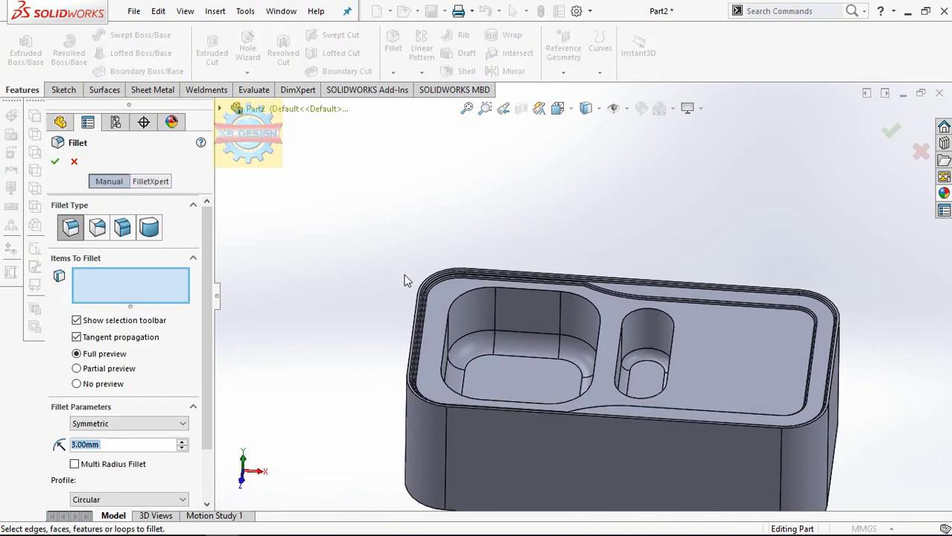
type("8")
key("Return")
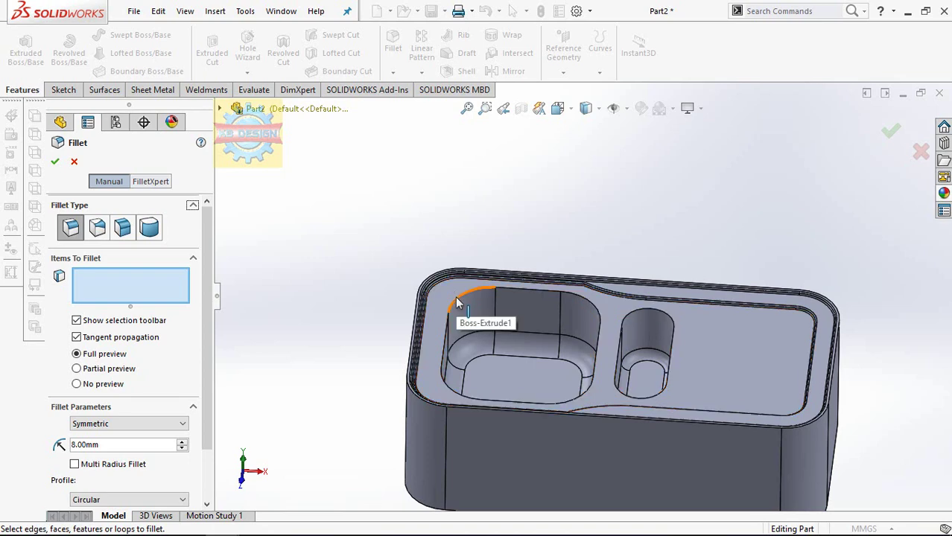
left_click(455, 297)
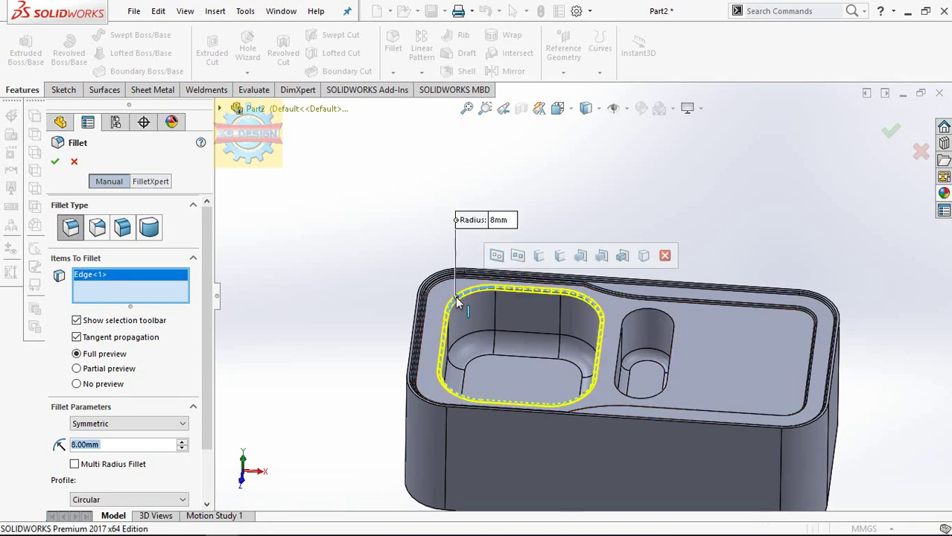
left_click(54, 162)
Step: Fillet the small basin's top edge with a 7 mm radius
left_click(393, 46)
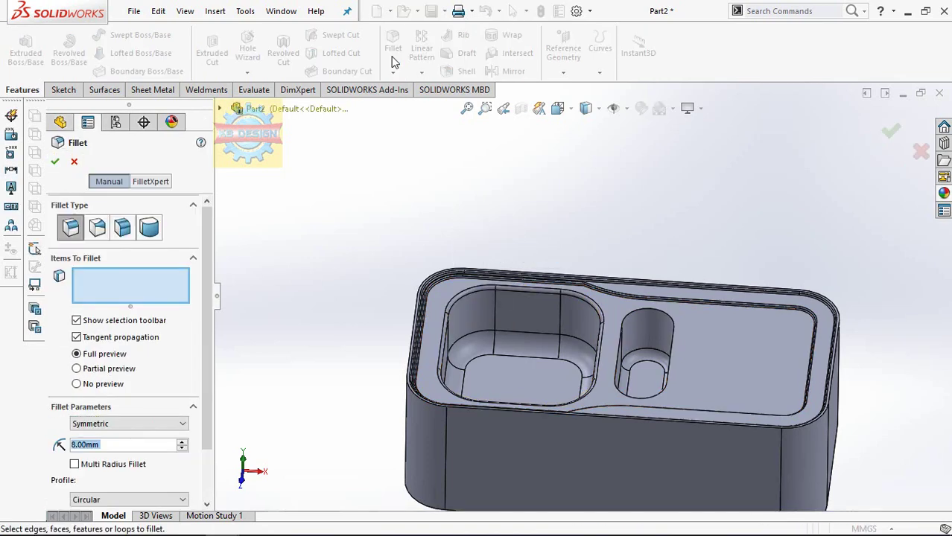
type("7")
left_click(651, 316)
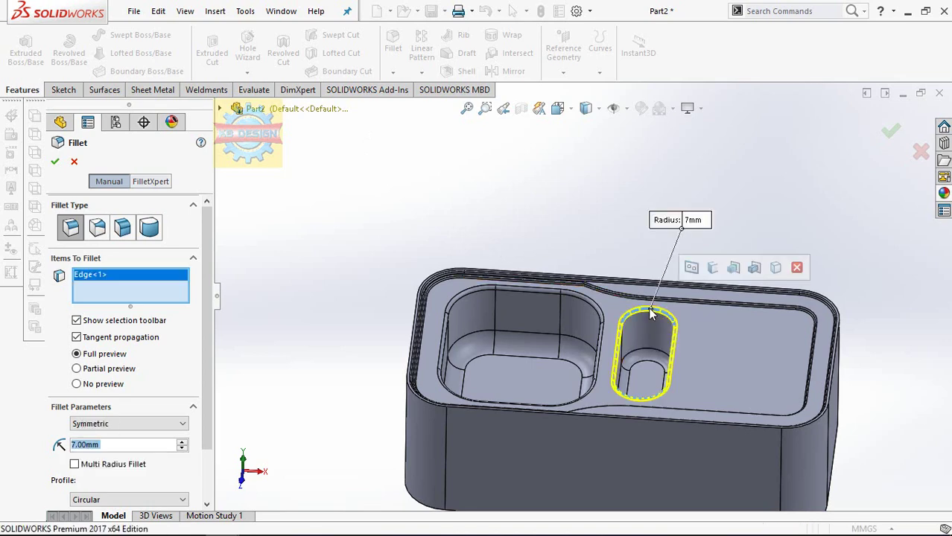
key("Return")
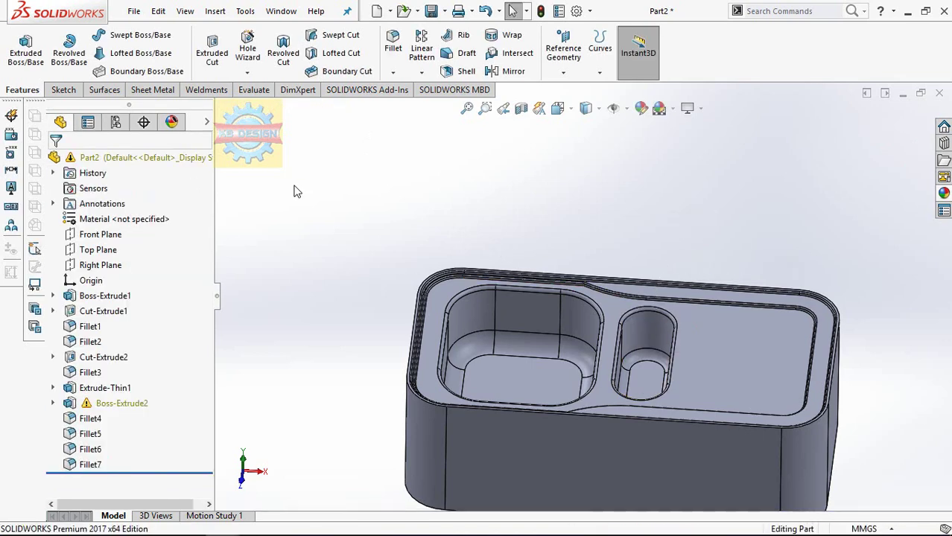
Step: Set a 2.5 mm shell thickness and pick the first four underside faces to remove
middle_click_drag(577, 376, 423, 132)
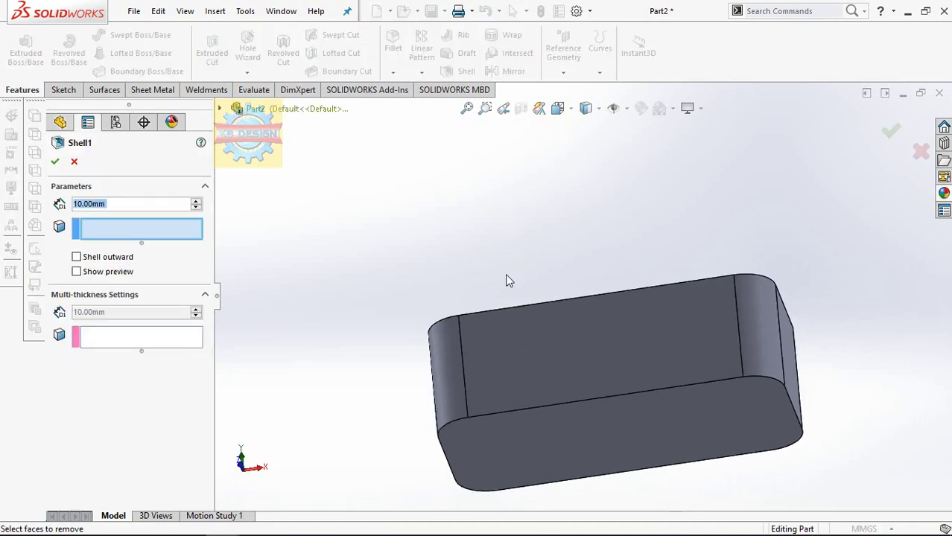
type("2.5")
key("Return")
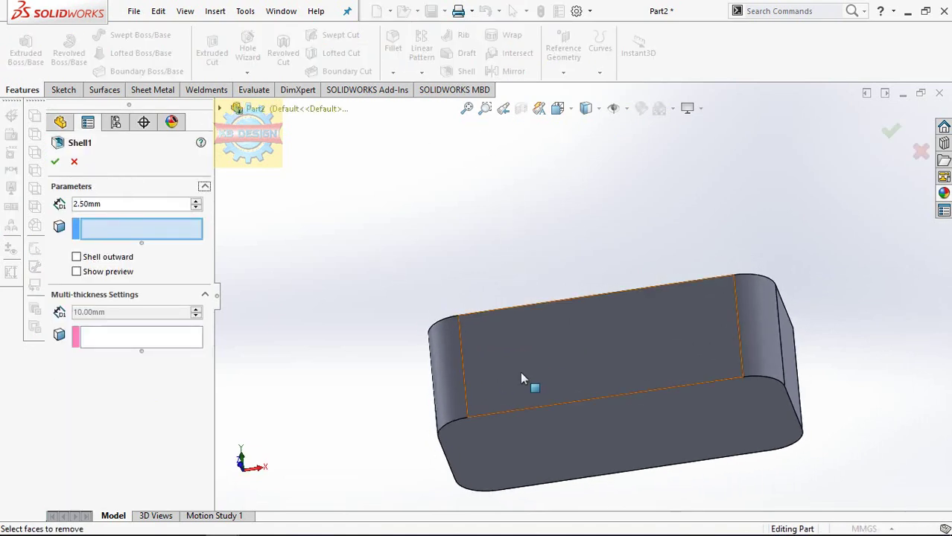
left_click(522, 372)
left_click(457, 371)
left_click(746, 341)
left_click(757, 384)
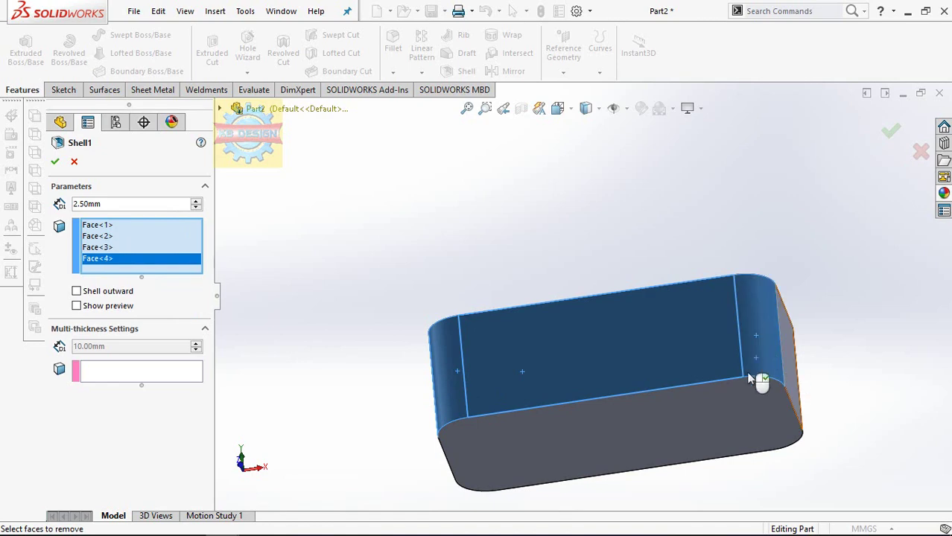
Step: Add the remaining side, rounded corner and bottom faces, and confirm the 2.5 mm shell
middle_click_drag(757, 384, 710, 353)
left_click(574, 403)
left_click(555, 428)
left_click(551, 395)
middle_click_drag(552, 395, 507, 341)
left_click(507, 345)
left_click(569, 450)
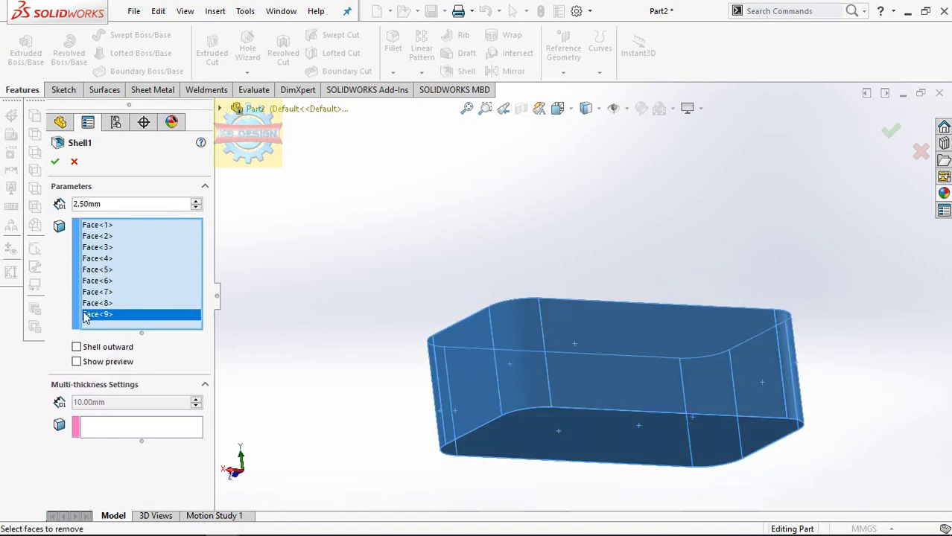
left_click(56, 163)
mouse_move(471, 269)
middle_mouse_down()
mouse_move(280, 247)
mouse_move(264, 359)
mouse_move(261, 215)
mouse_move(276, 378)
mouse_move(278, 189)
mouse_move(299, 328)
middle_mouse_up()
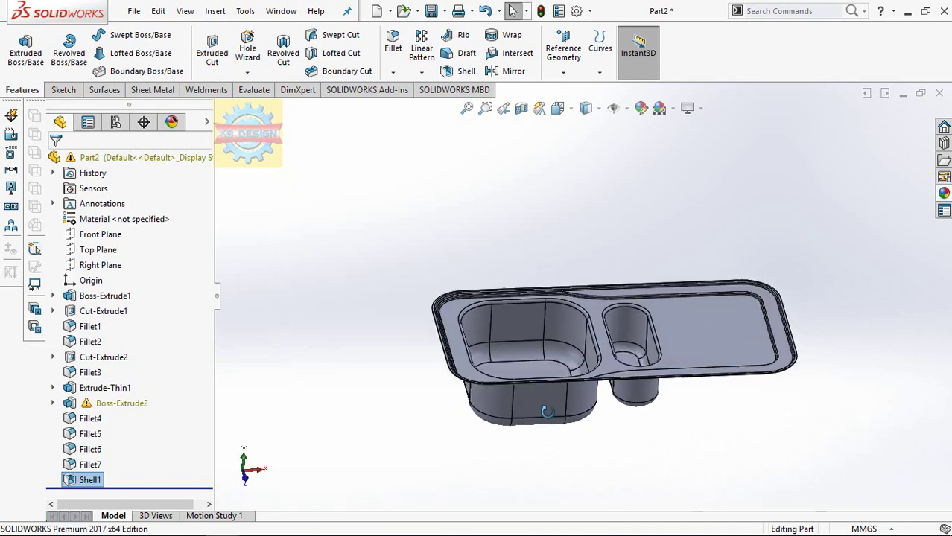
Step: Start a new sketch on the sink's top face, viewed from the Top
left_click(461, 354)
key("space")
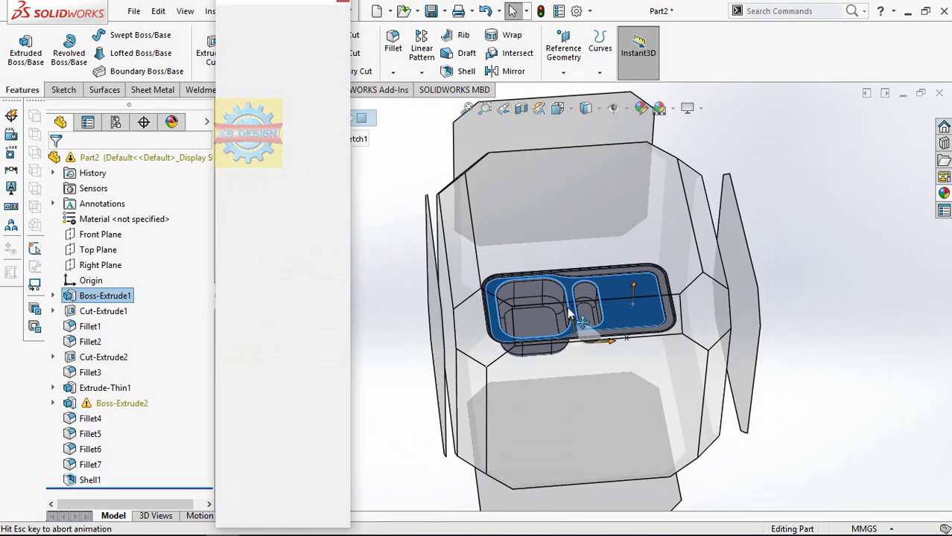
left_click(612, 237)
left_click(743, 318)
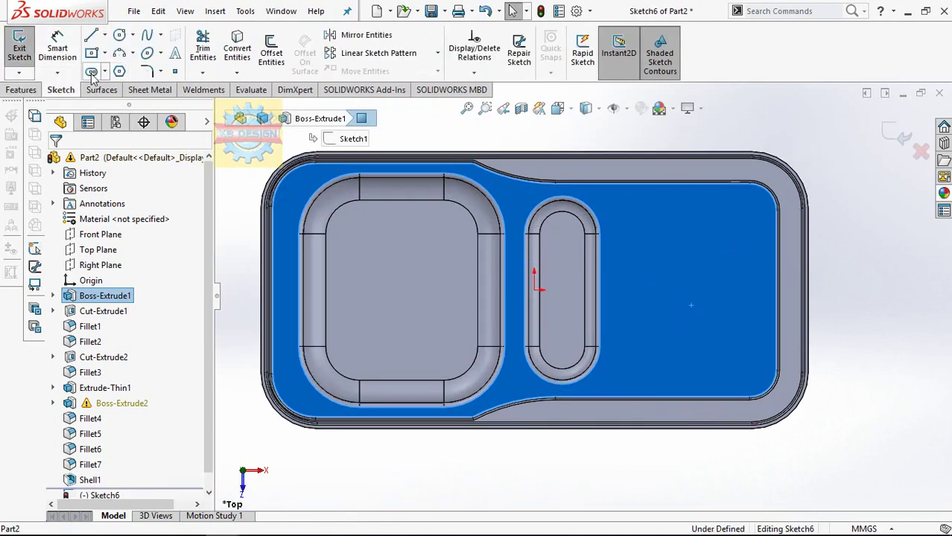
Step: Draw a centerpoint straight slot on the drainboard
left_click(92, 73)
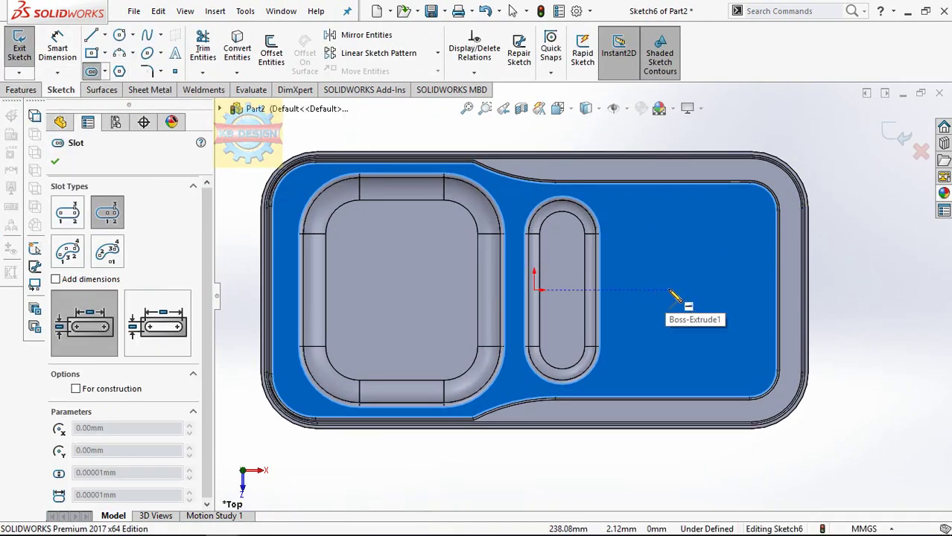
left_click(105, 72)
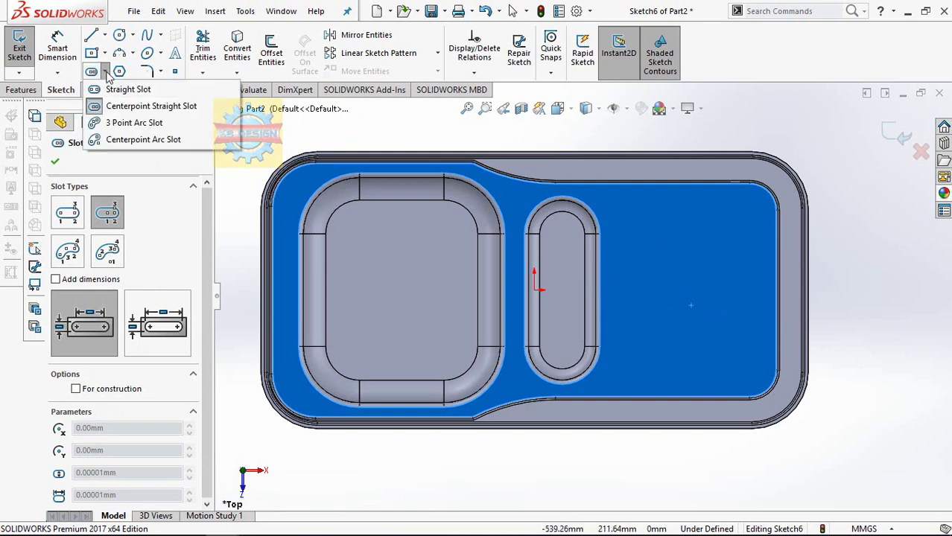
left_click(146, 105)
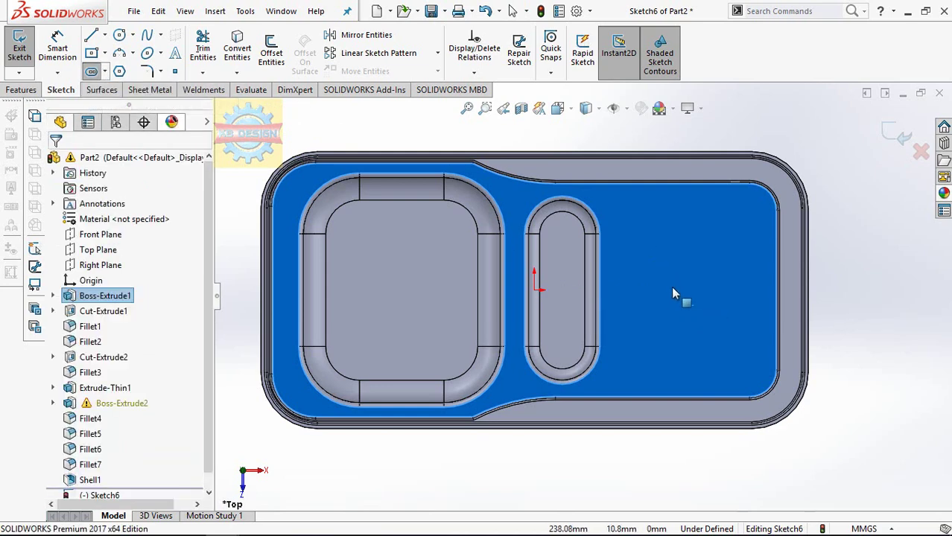
left_click(92, 72)
left_click(674, 291)
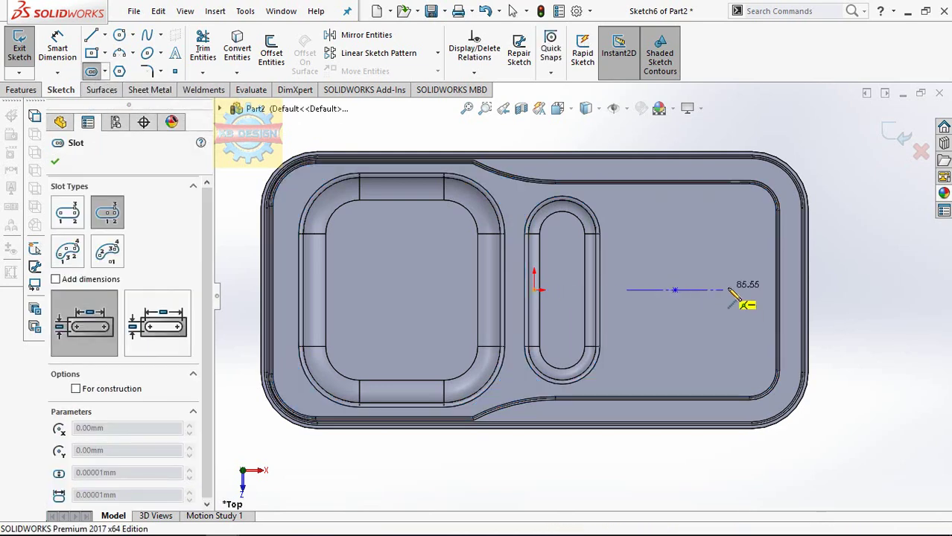
left_click(742, 289)
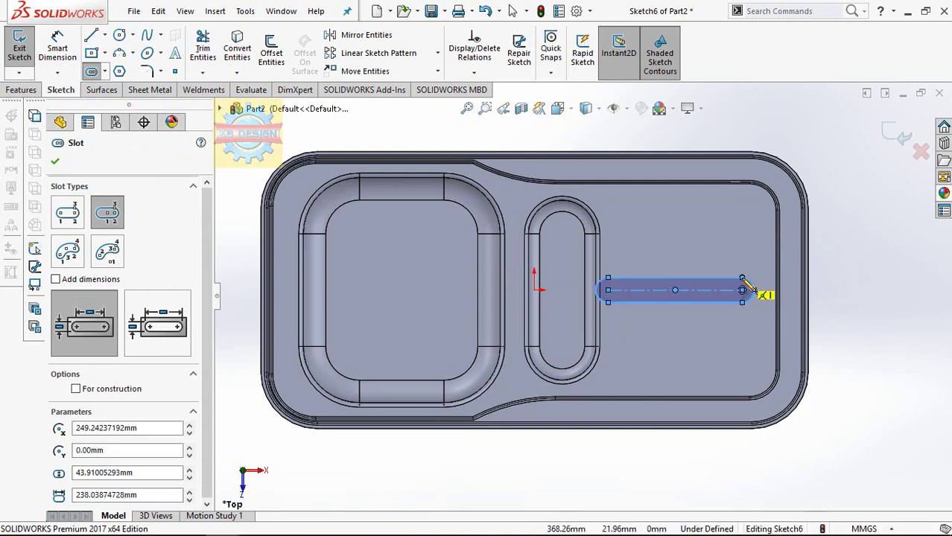
left_click(745, 282)
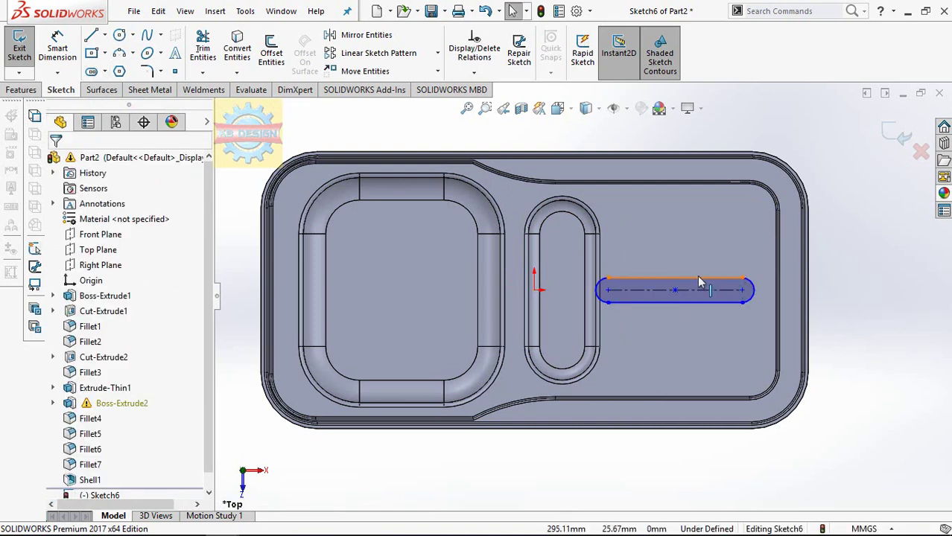
Step: Dimension the slot to 235.5 mm long and 25 mm wide
left_click(57, 48)
left_click(708, 295)
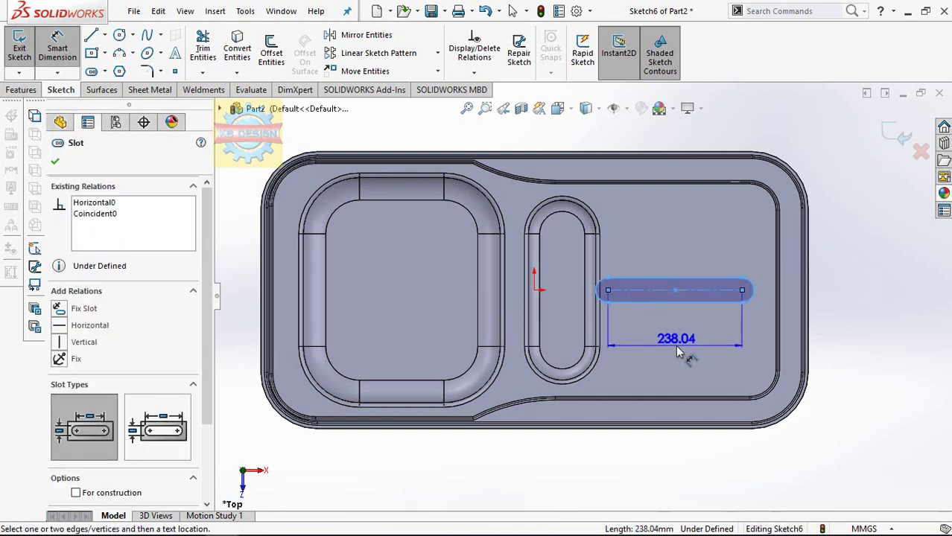
left_click(676, 353)
type("235.5")
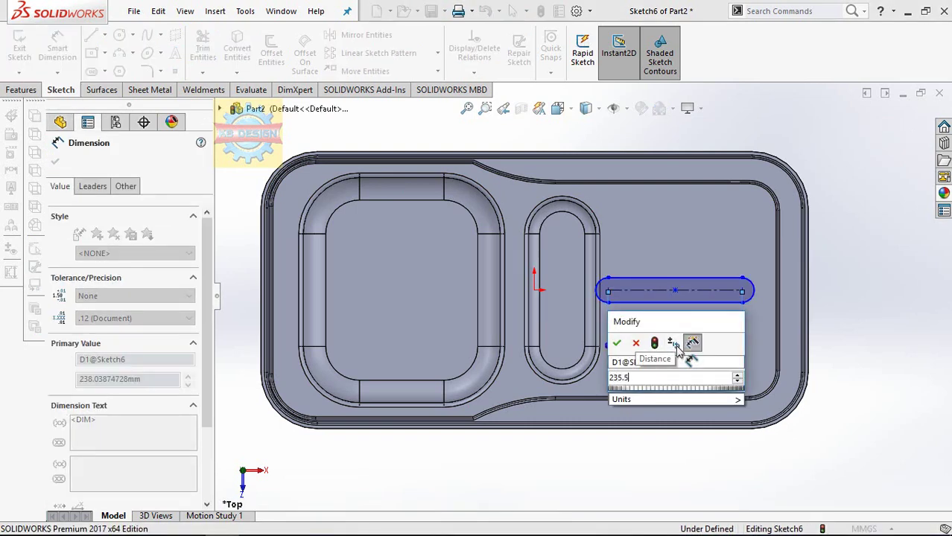
key("Return")
left_click(726, 292)
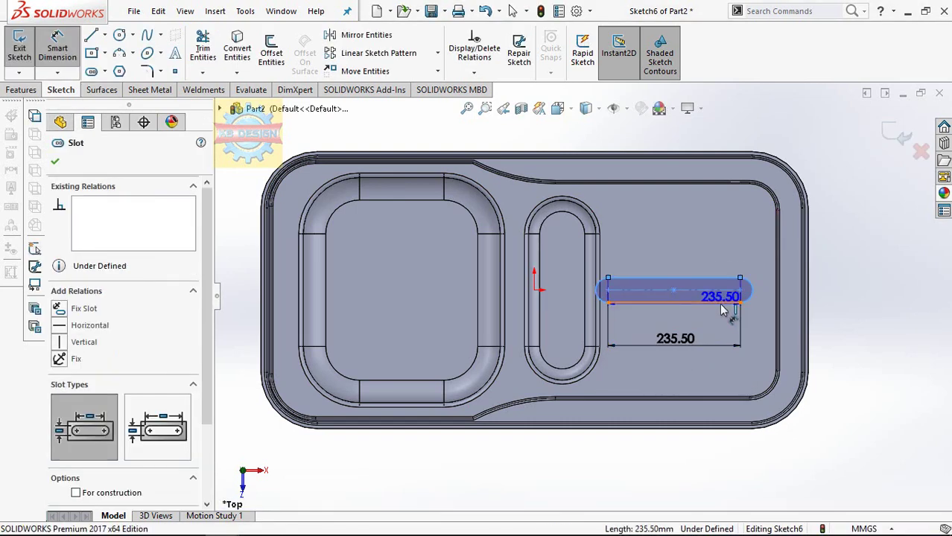
left_click(893, 302)
type("25")
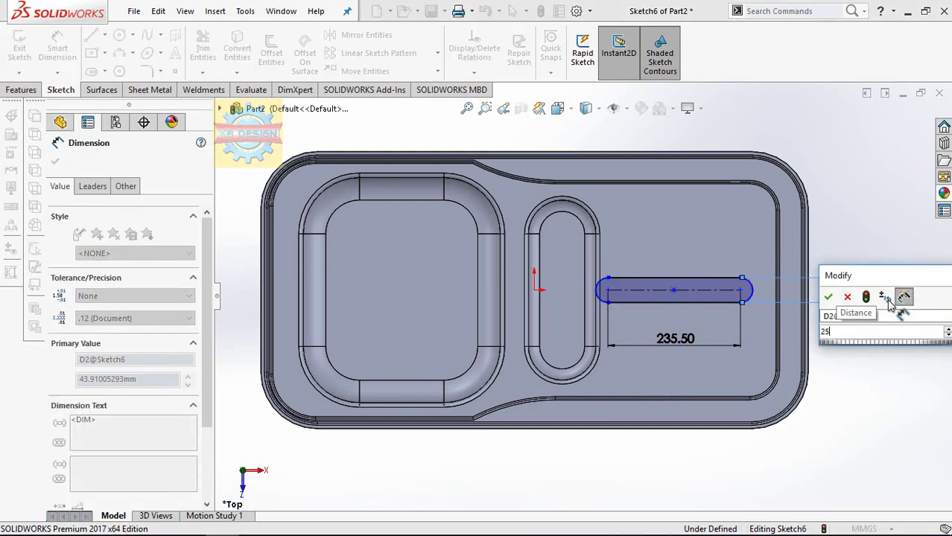
key("Return")
Step: Dimension the slot's distance to the drainboard's right edge at 95 mm
scroll(864, 322, "down", 2)
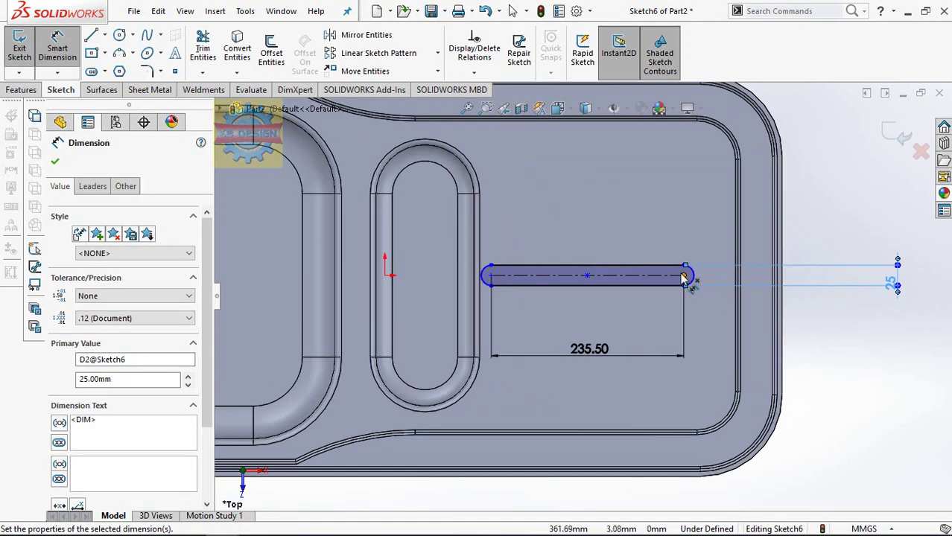
left_click(686, 282)
left_click(785, 319)
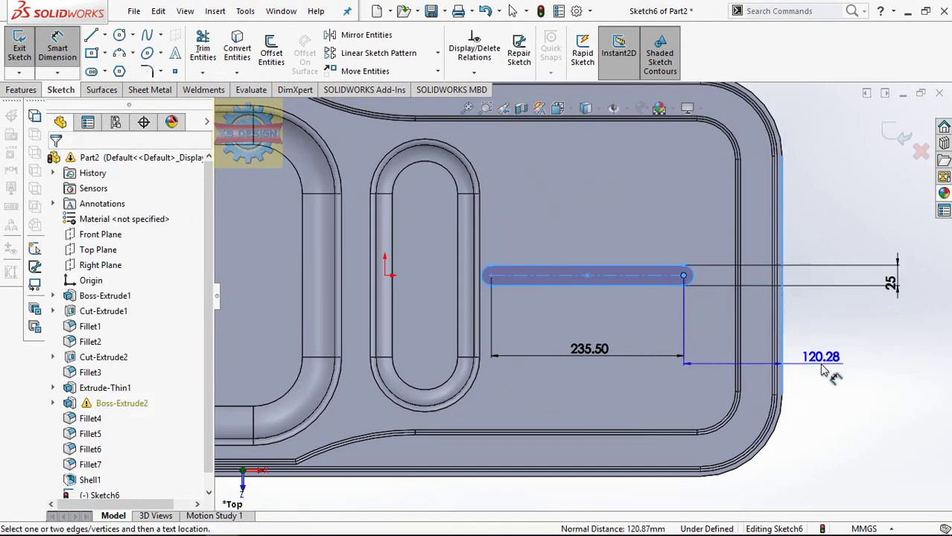
left_click(827, 367)
type("100")
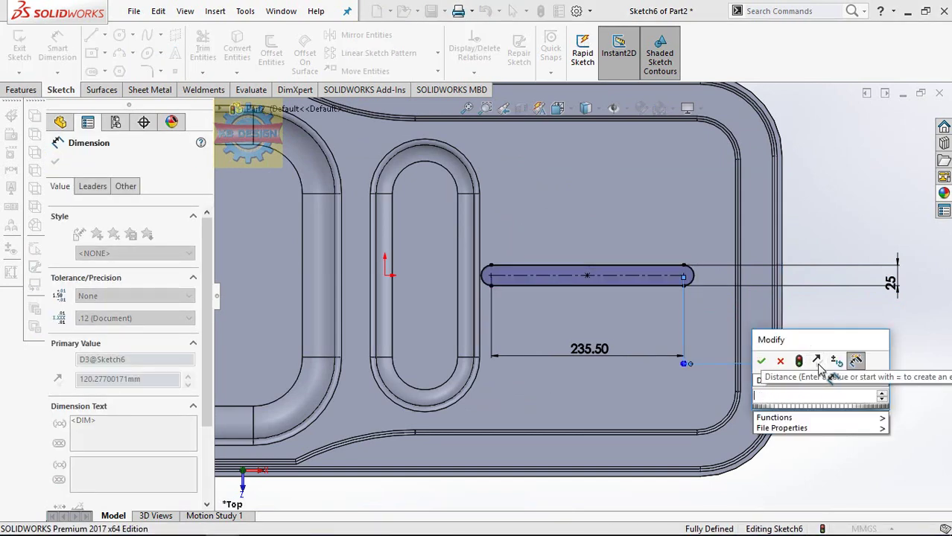
key("Escape")
key("Escape")
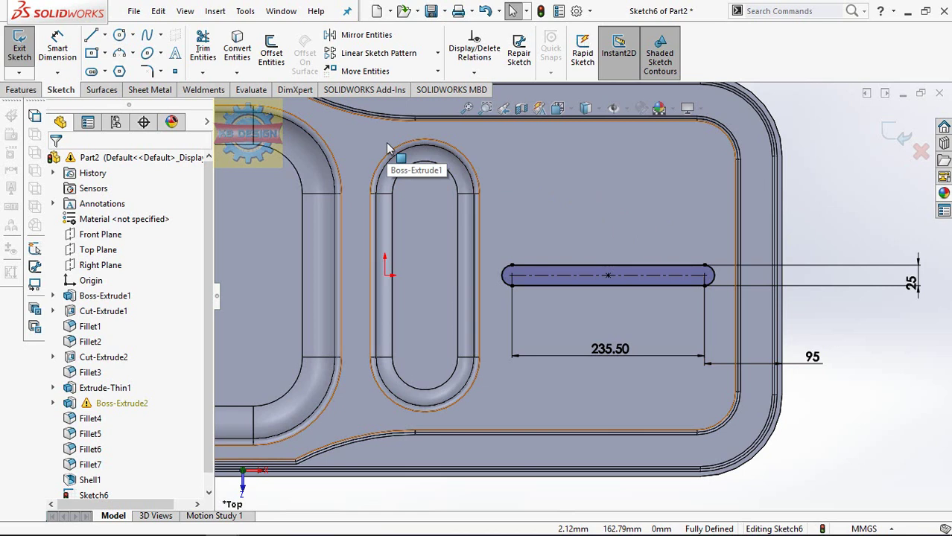
Step: Pattern the slot upward in Direction 2: 3 instances at 40 mm spacing
left_click(379, 53)
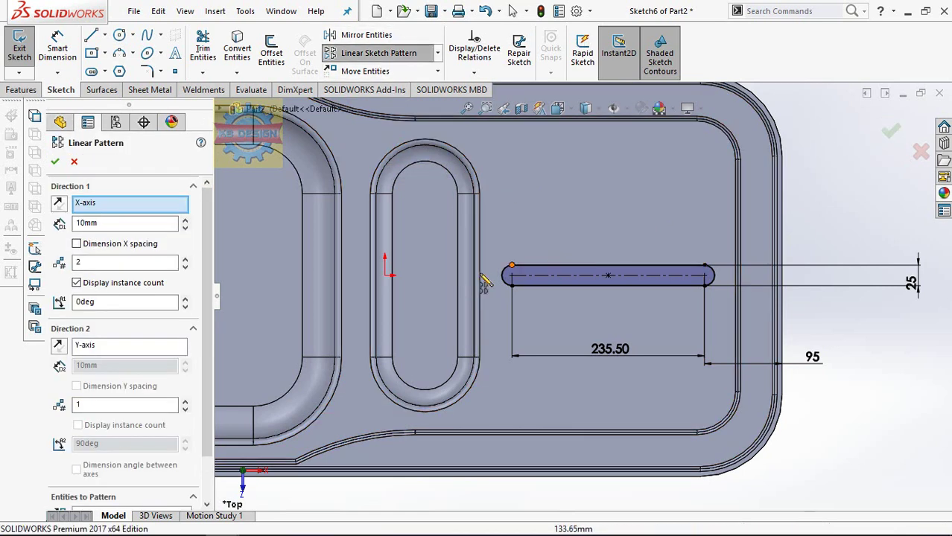
scroll(153, 417, "down", 2)
left_click(132, 465)
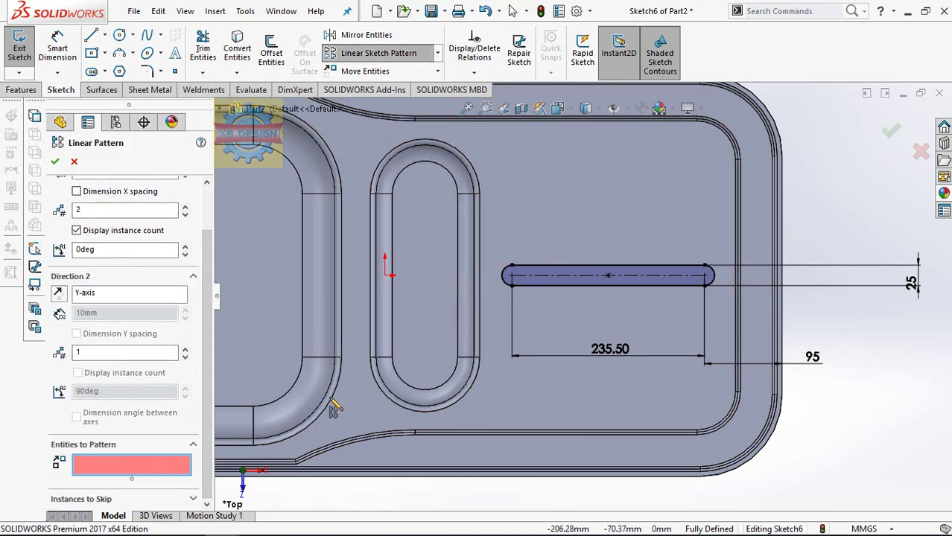
left_click(598, 277)
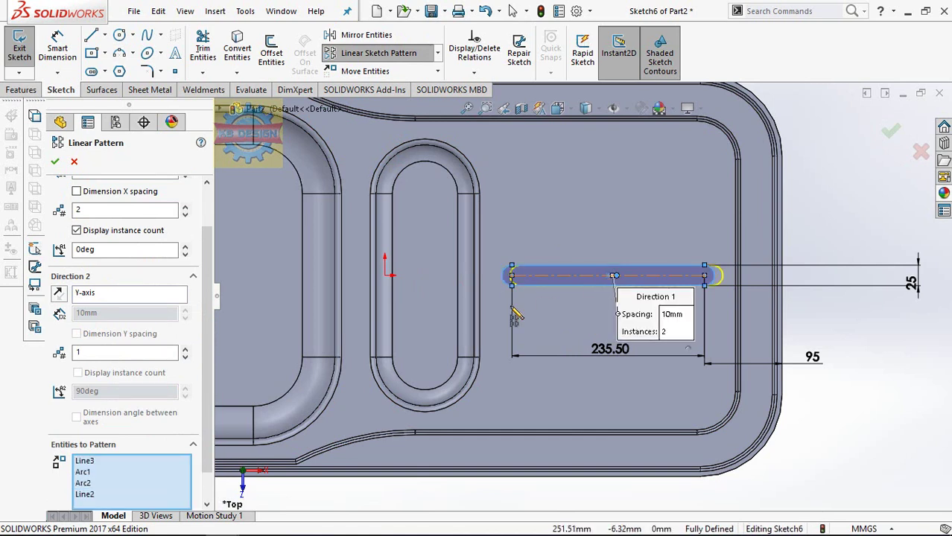
scroll(144, 248, "up", 2)
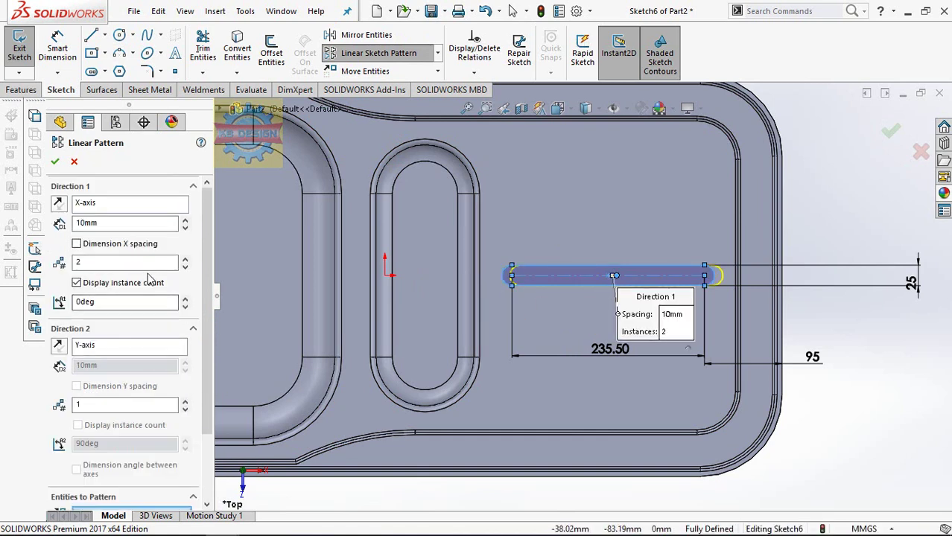
left_click(184, 402)
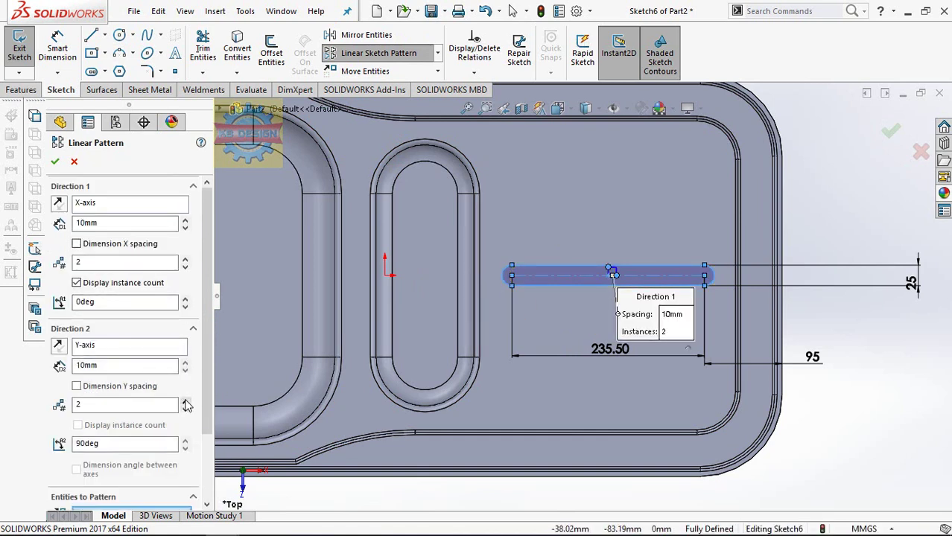
left_click(185, 265)
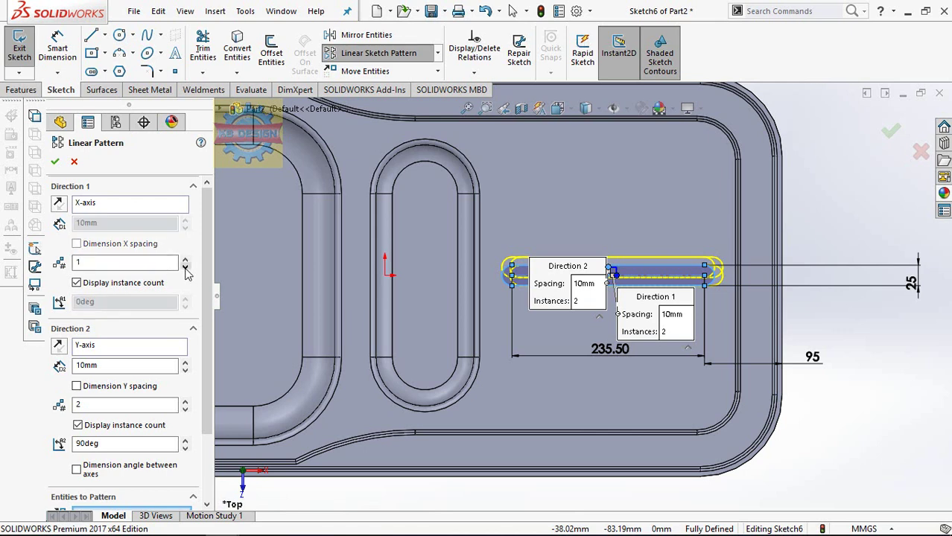
left_click(186, 362)
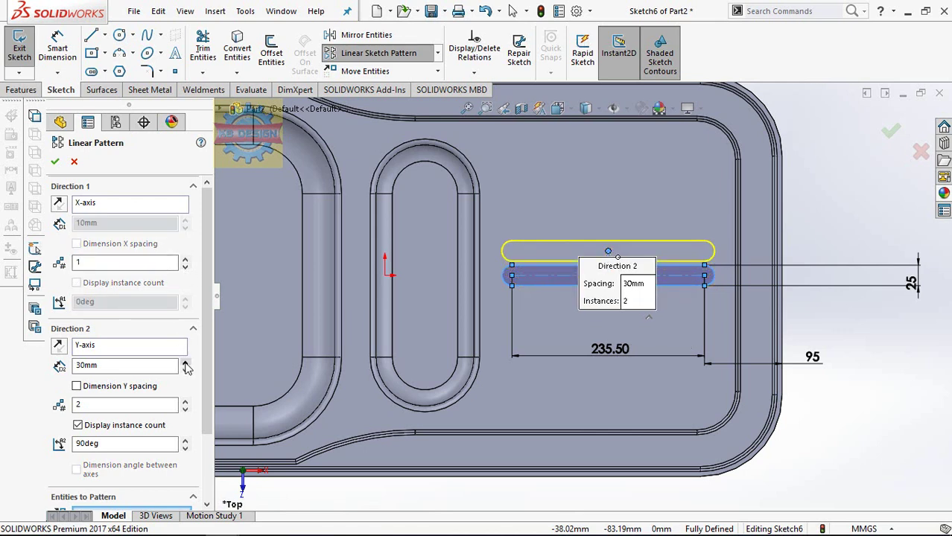
left_click(185, 362)
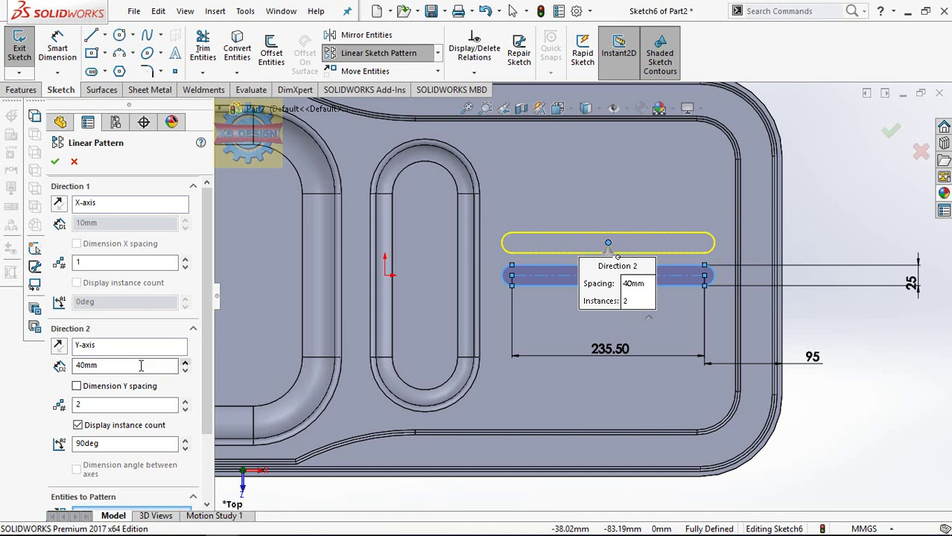
scroll(199, 403, "down", 1)
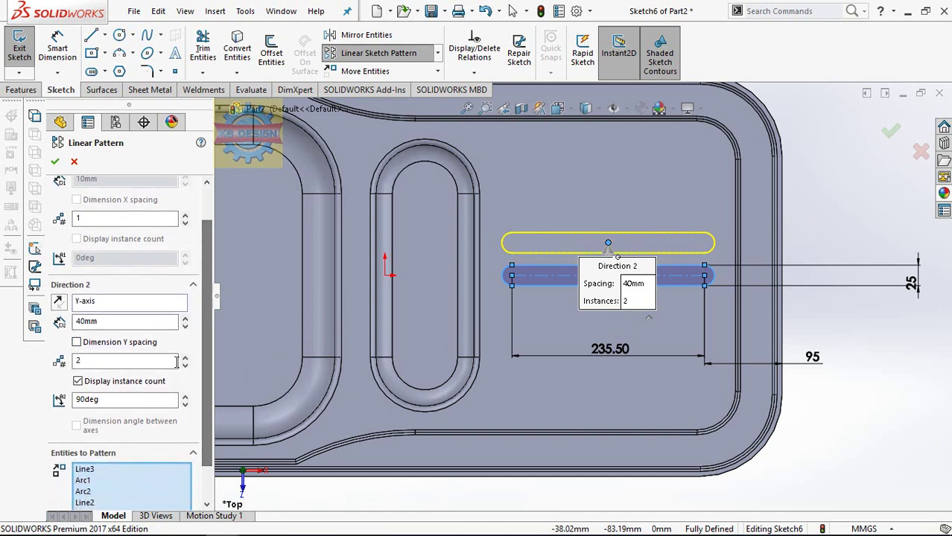
left_click(186, 359)
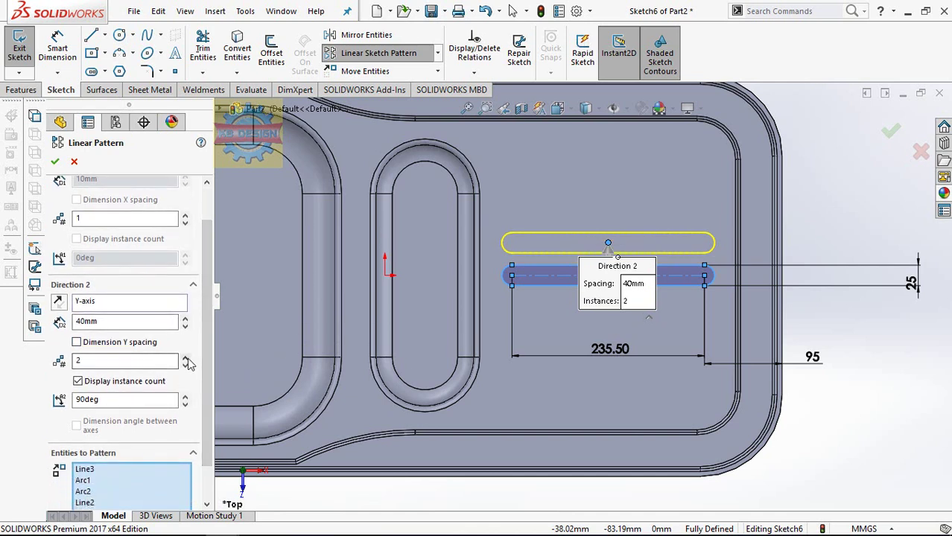
left_click(55, 161)
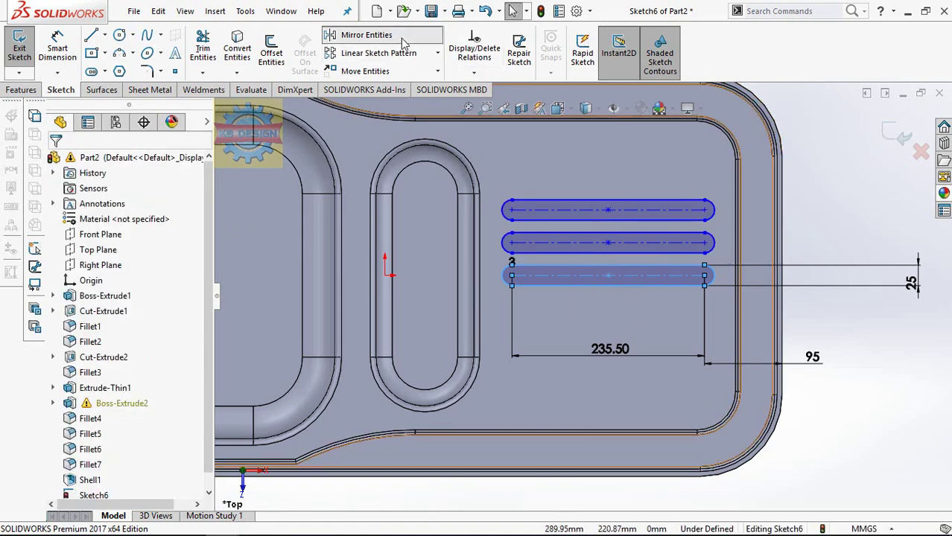
Step: Begin mirroring, selecting the top and middle slots as the entities to mirror
left_click(366, 35)
right_click(184, 262)
left_click(212, 268)
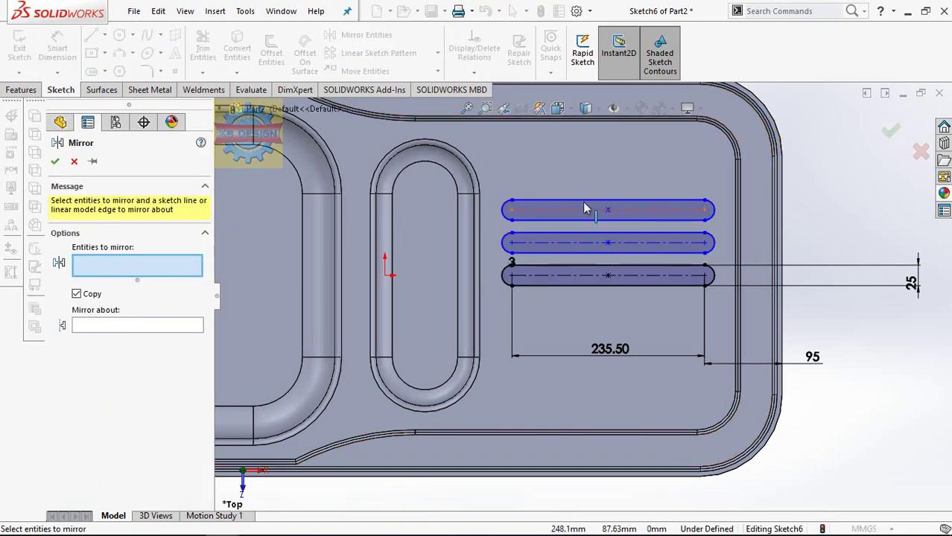
left_click(573, 211)
left_click(567, 242)
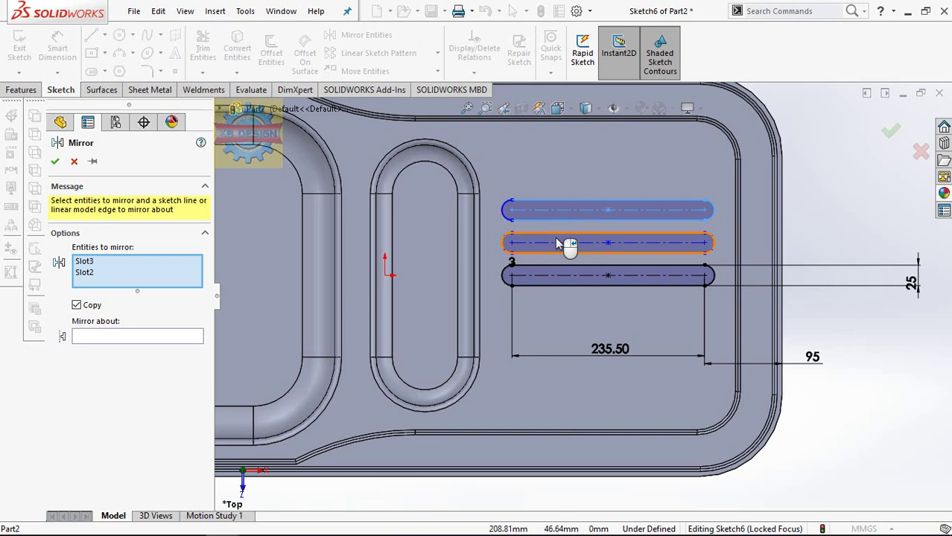
left_click(125, 339)
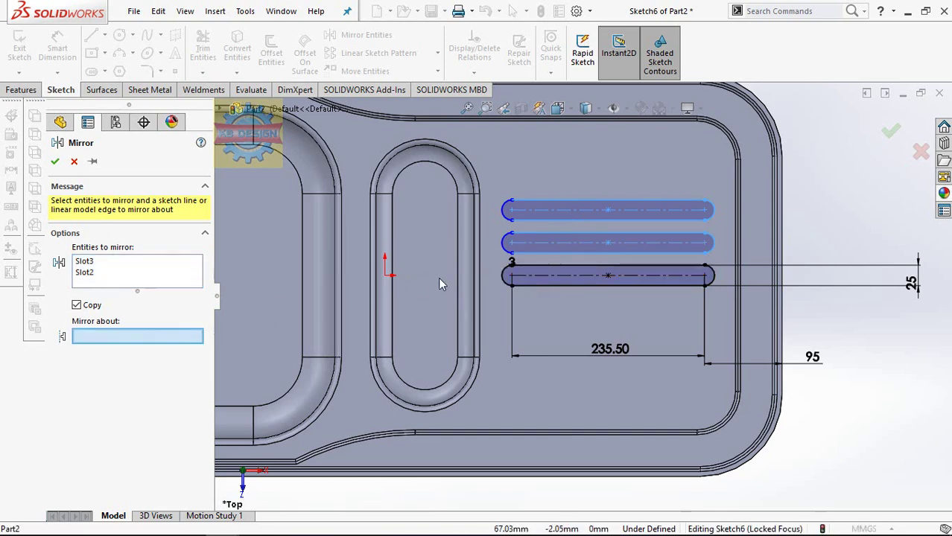
Step: Cancel the mirror and pattern the bottom slot downward: 3 instances at 40 mm, five slots total
left_click(73, 167)
left_click(378, 52)
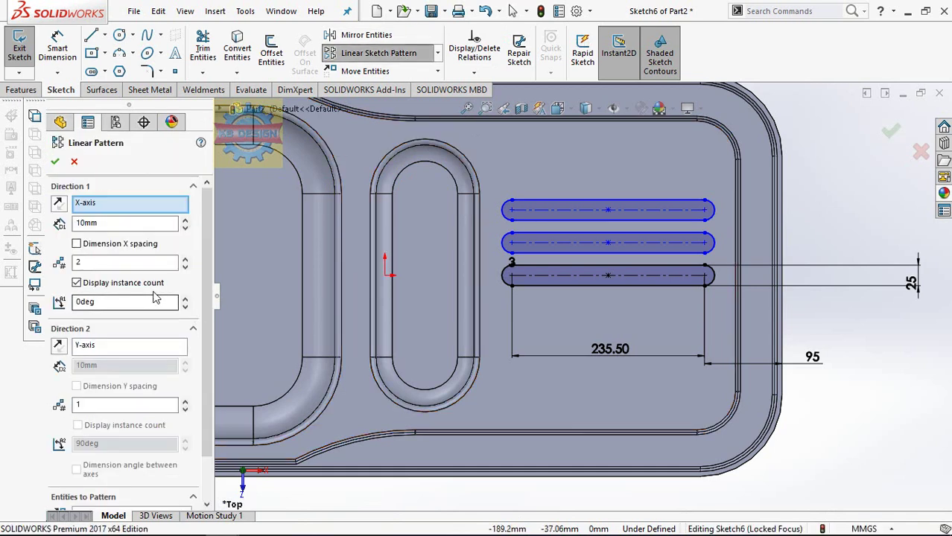
left_click(184, 266)
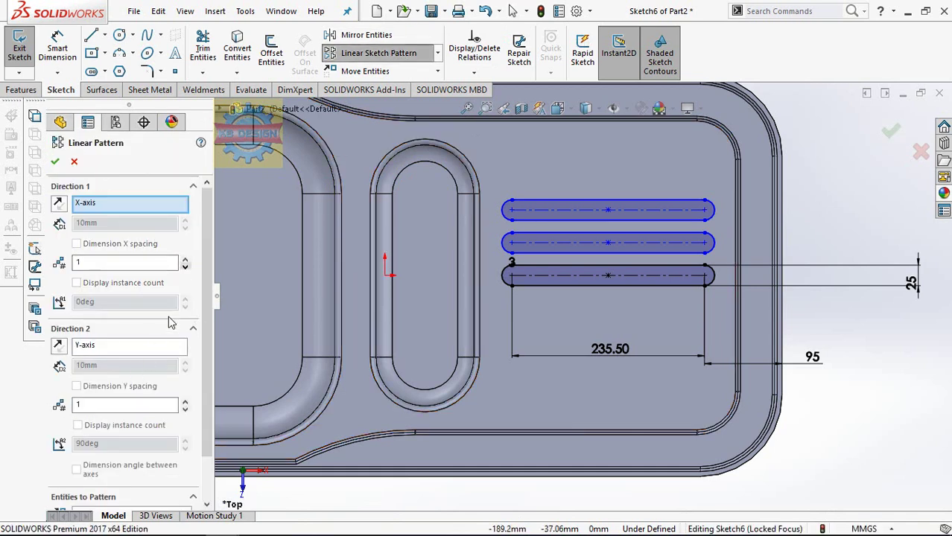
double_click(185, 401)
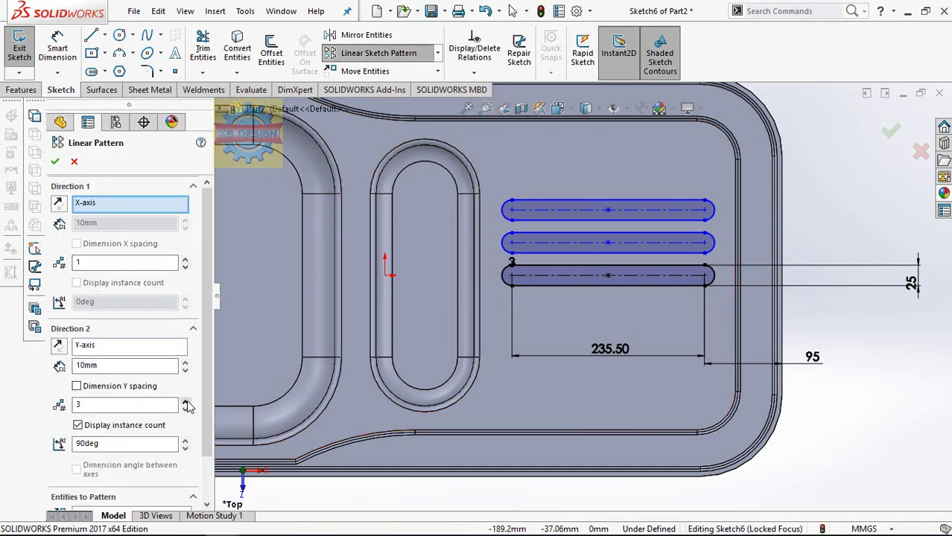
left_click(542, 277)
left_click(59, 345)
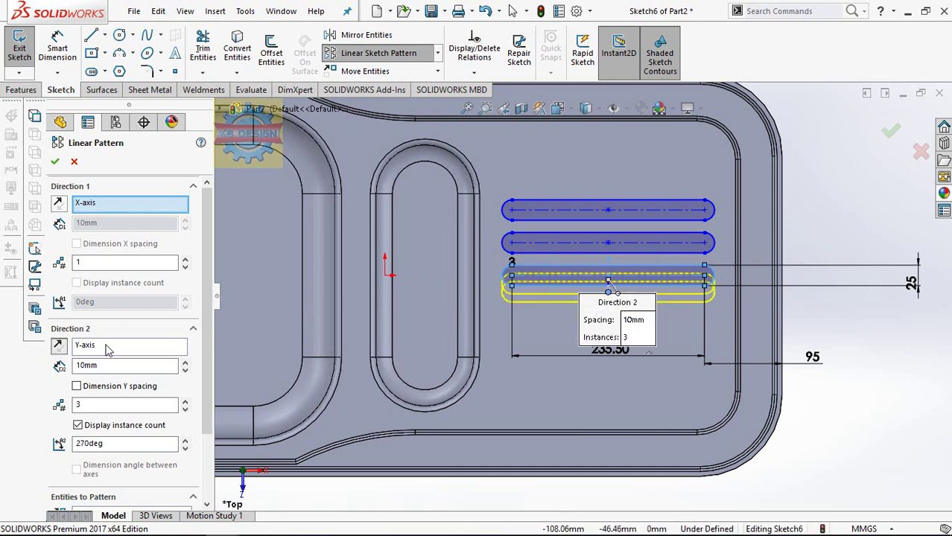
left_click(186, 362)
left_click(186, 362)
left_click(186, 362)
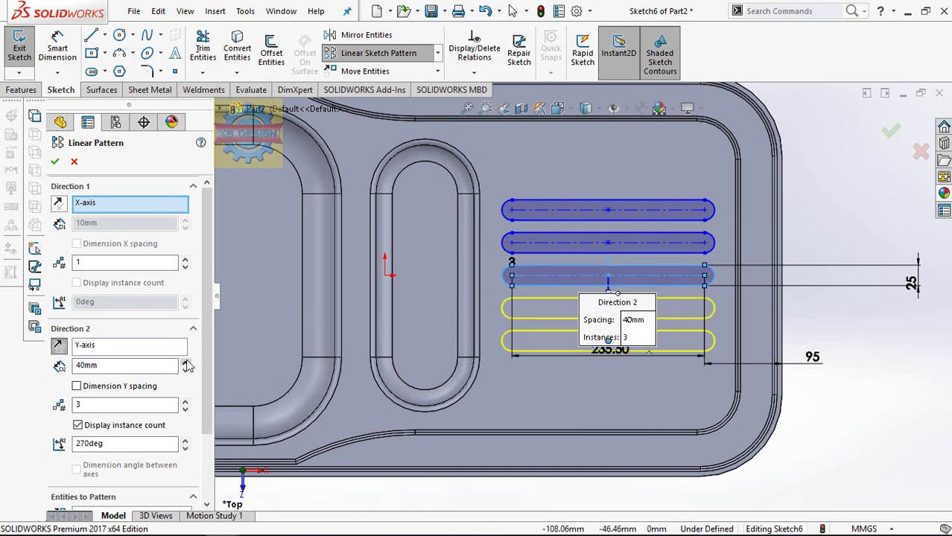
left_click(55, 162)
left_click(21, 89)
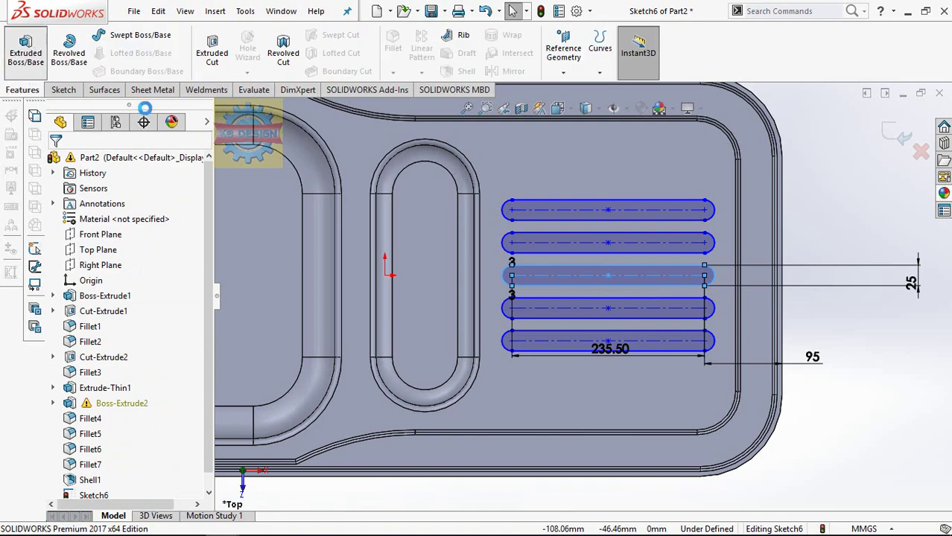
left_click(25, 48)
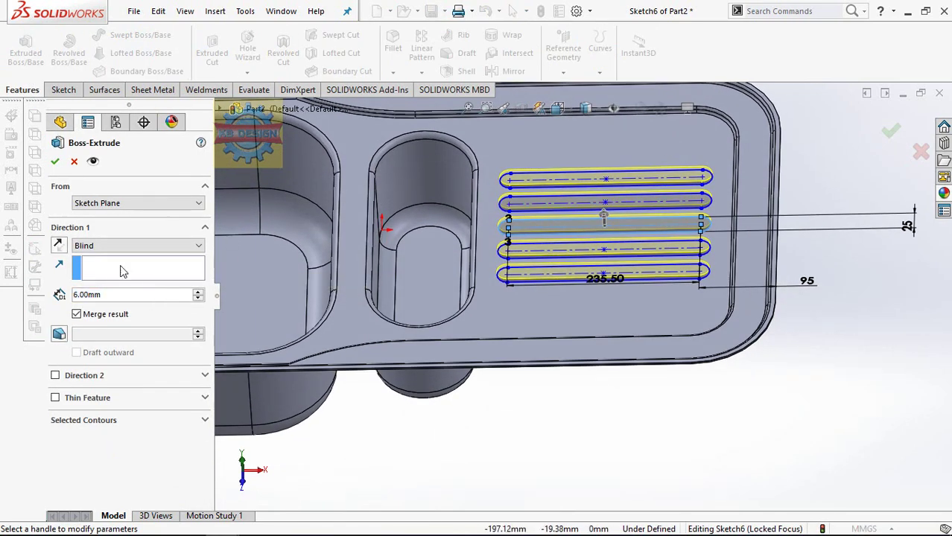
Step: Extrude the five slot outlines 3 mm blind as raised drainboard ribs
type("3")
key("Return")
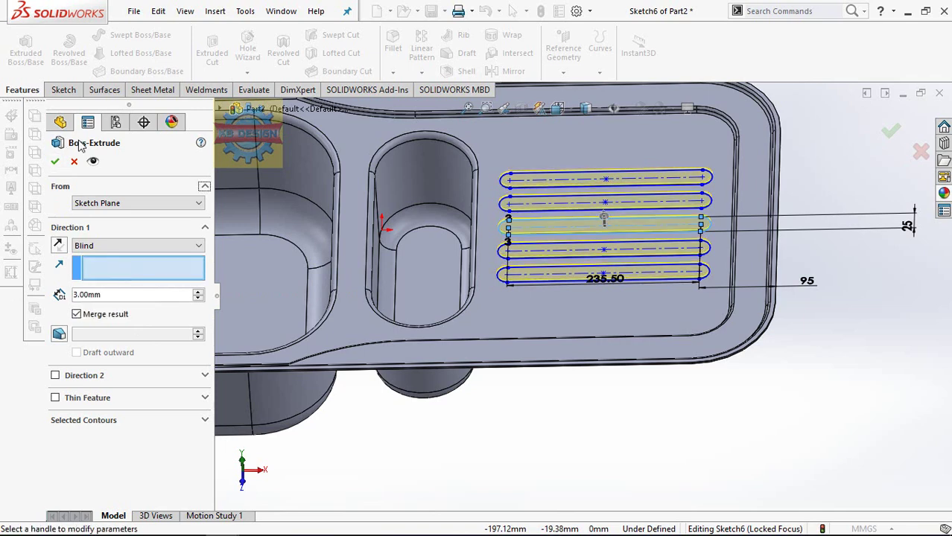
left_click(54, 162)
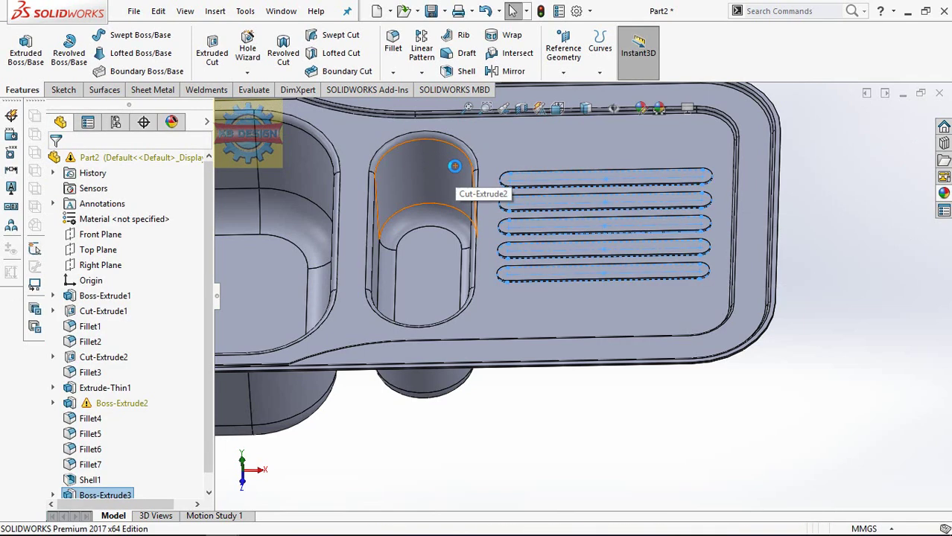
left_click(828, 169)
scroll(595, 139, "down", 2)
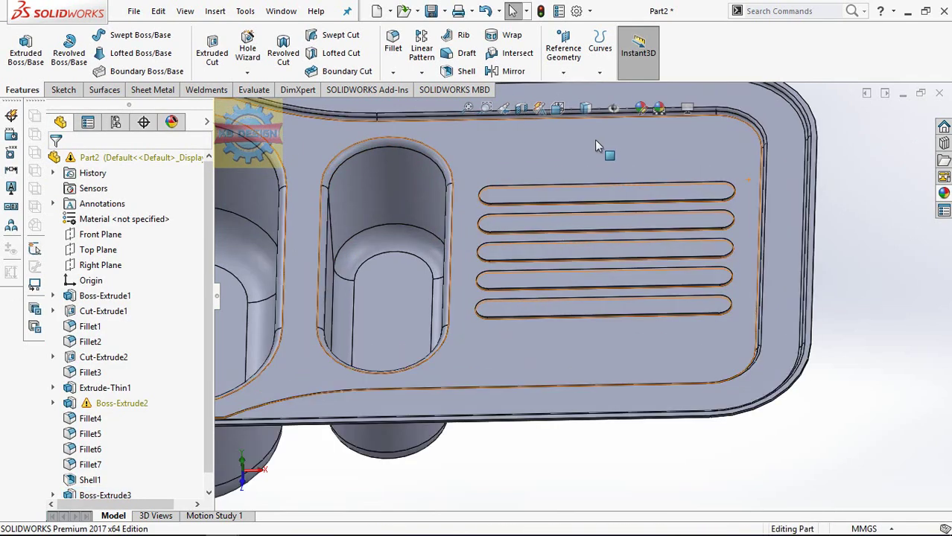
Step: Fillet the top faces of all five ribs with a 3 mm radius
left_click(392, 41)
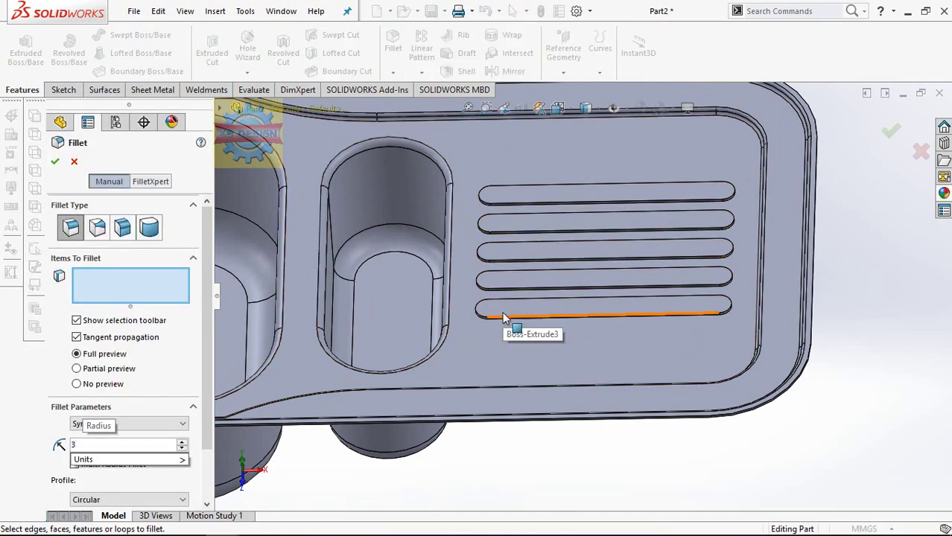
left_click(511, 307)
left_click(518, 280)
left_click(522, 251)
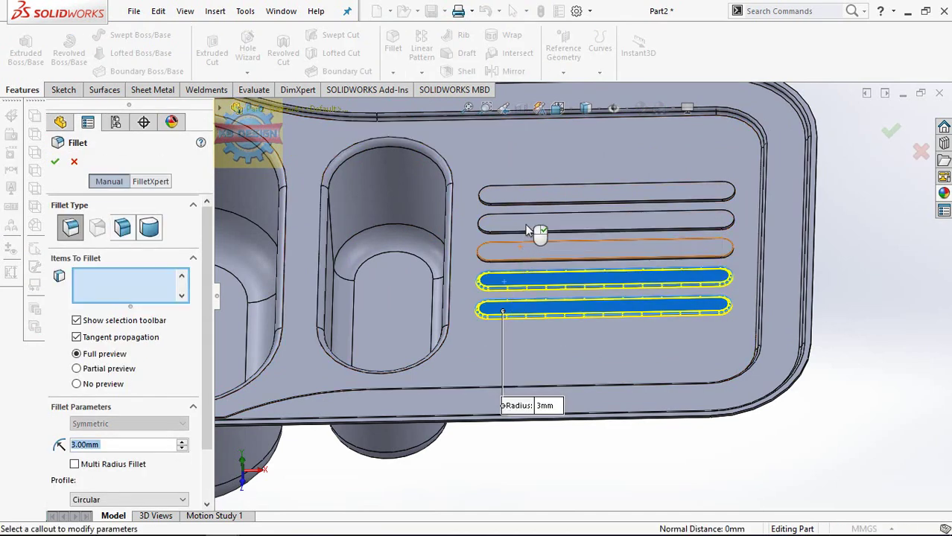
left_click(533, 222)
left_click(541, 192)
left_click(54, 162)
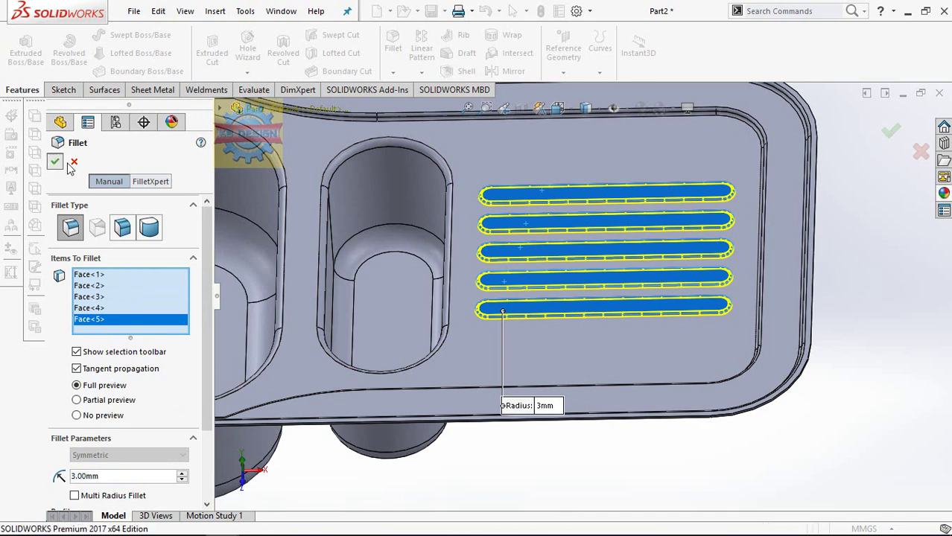
scroll(596, 254, "down", 3)
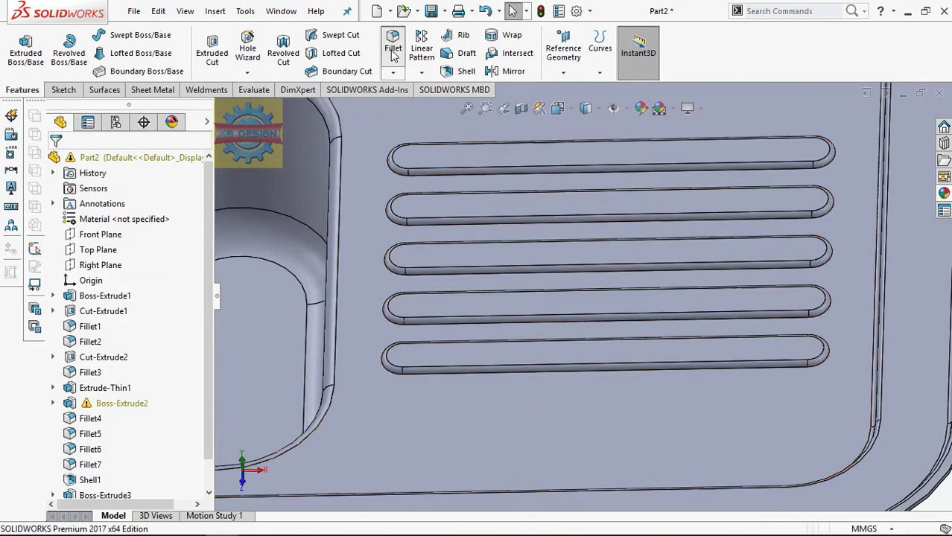
Step: Fillet the base edge loops of all five ribs
left_click(423, 375)
left_click(437, 291)
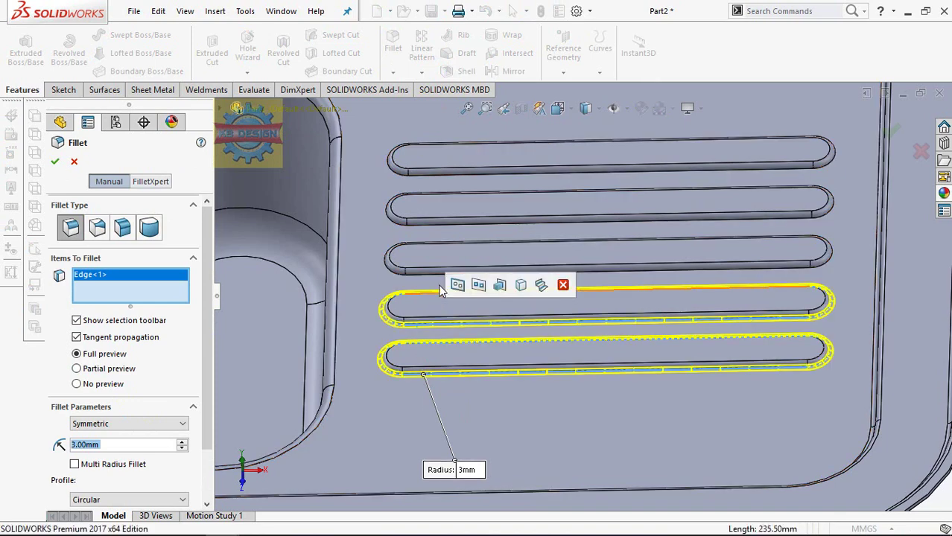
left_click(437, 273)
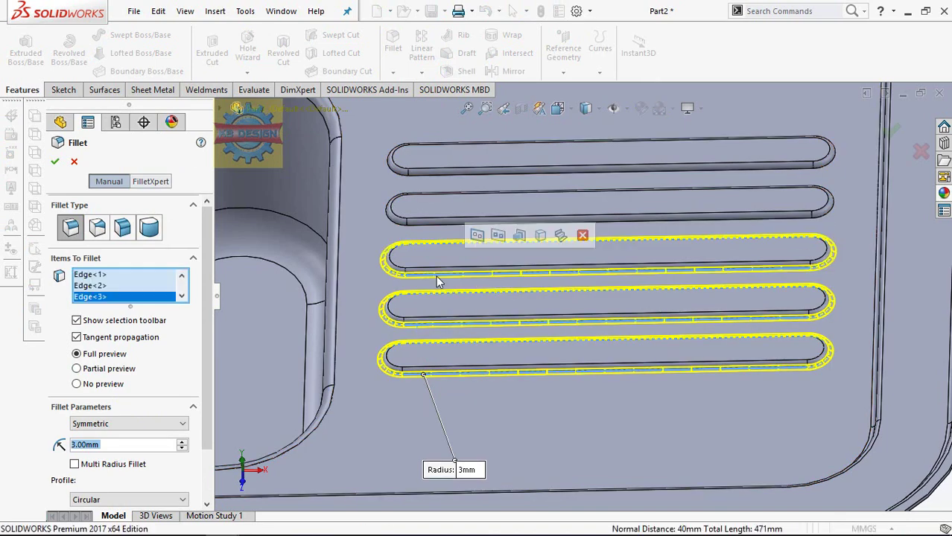
left_click(451, 214)
left_click(458, 174)
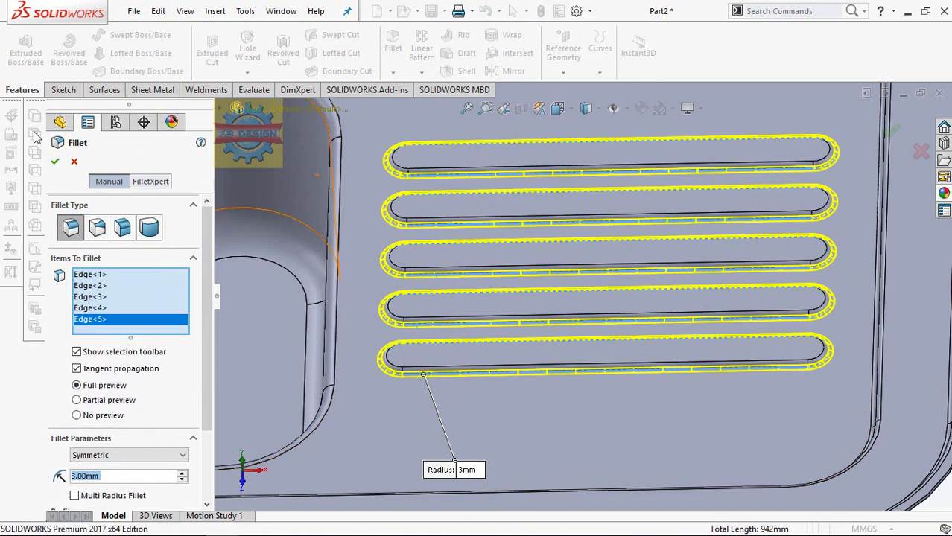
key("Return")
scroll(555, 286, "up", 2)
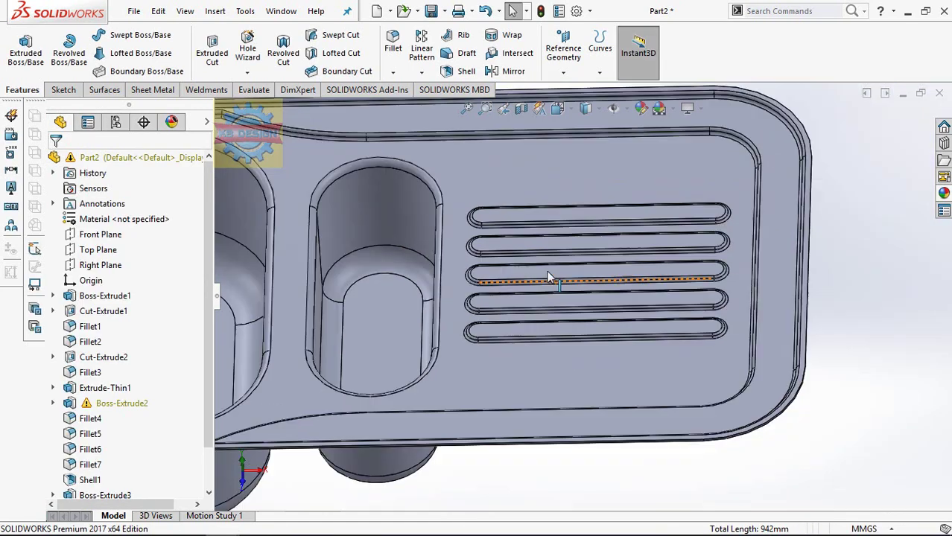
scroll(559, 291, "up", 2)
Step: Start a new sketch on the small basin's face, viewed normal to it
scroll(561, 295, "up", 2)
mouse_move(560, 296)
middle_mouse_down()
mouse_move(553, 307)
mouse_move(492, 303)
middle_mouse_up()
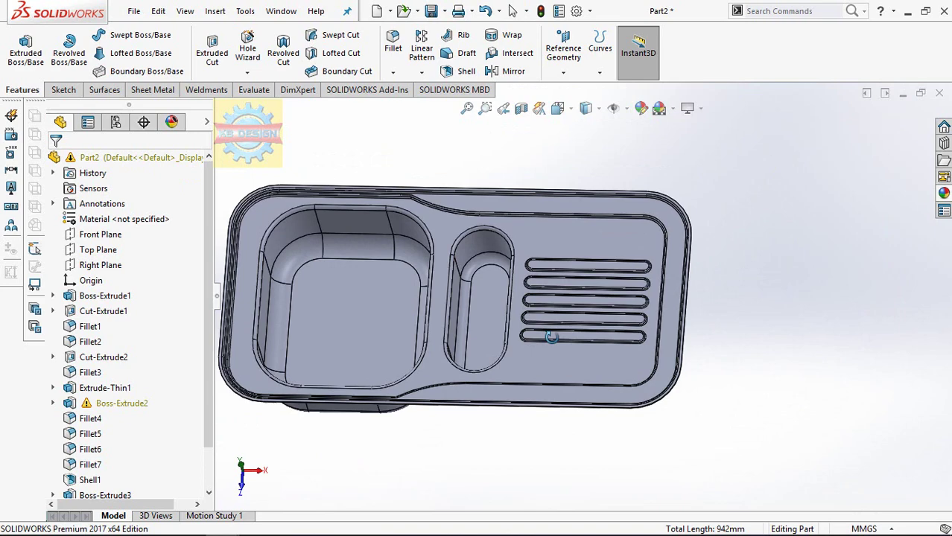
left_click(493, 305)
left_click(624, 269)
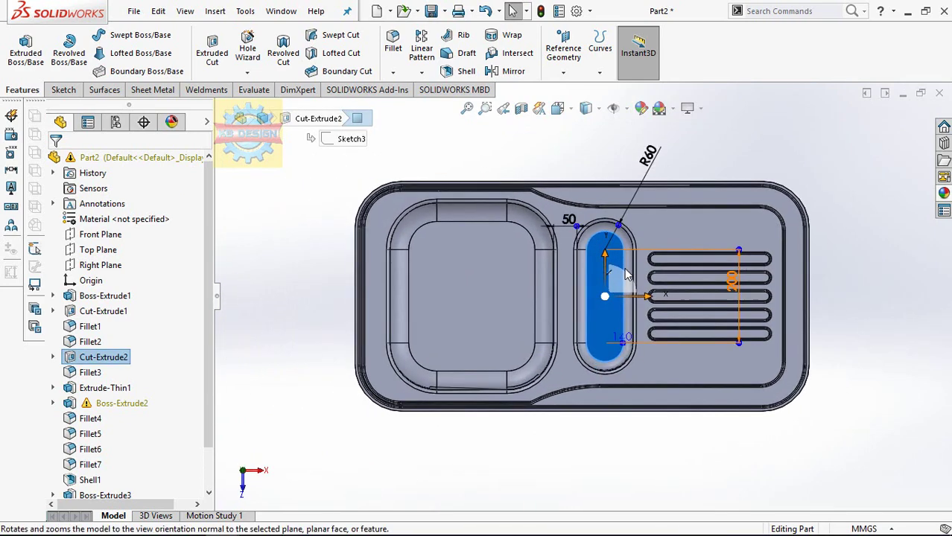
left_click(55, 90)
left_click(19, 47)
left_click(122, 36)
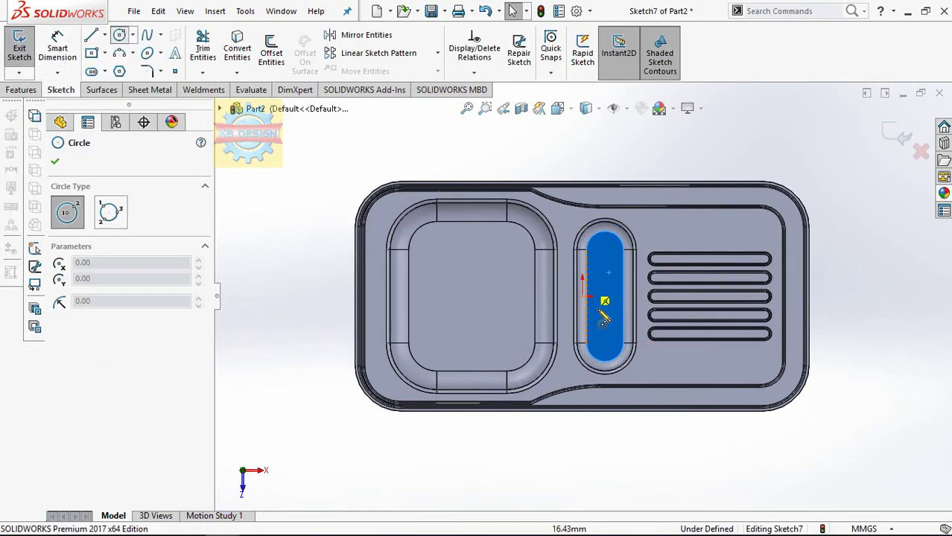
key("Escape")
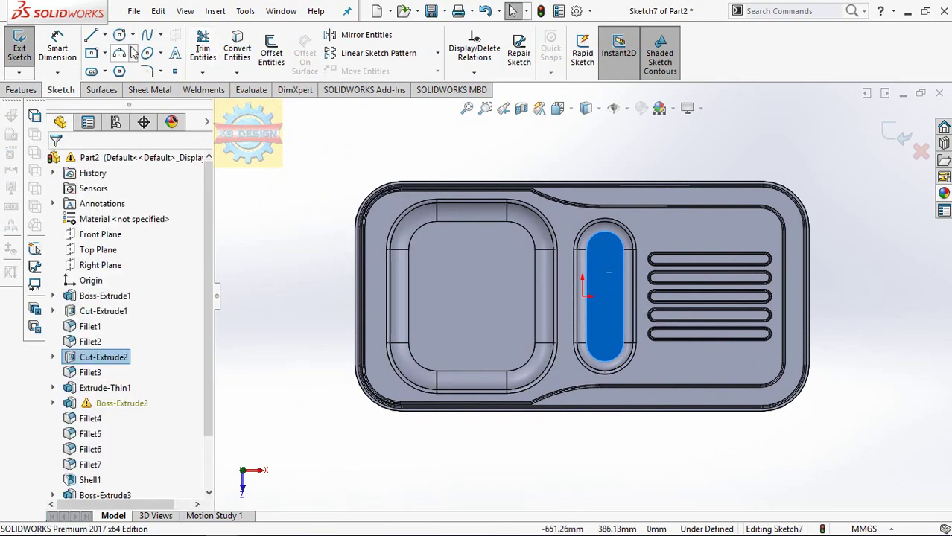
Step: Draw vertical construction centerlines through the large and small basins
left_click(104, 35)
left_click(119, 66)
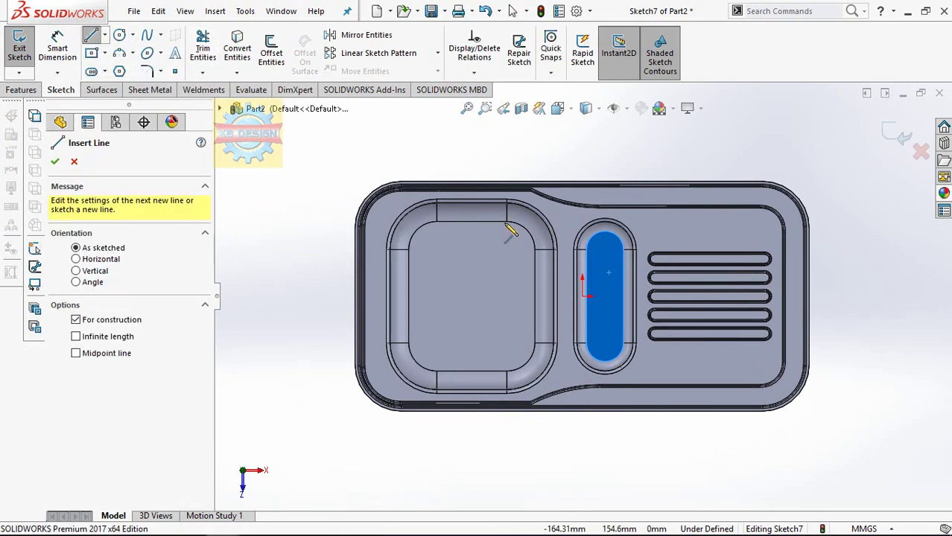
left_click_drag(507, 222, 507, 370)
key("Escape")
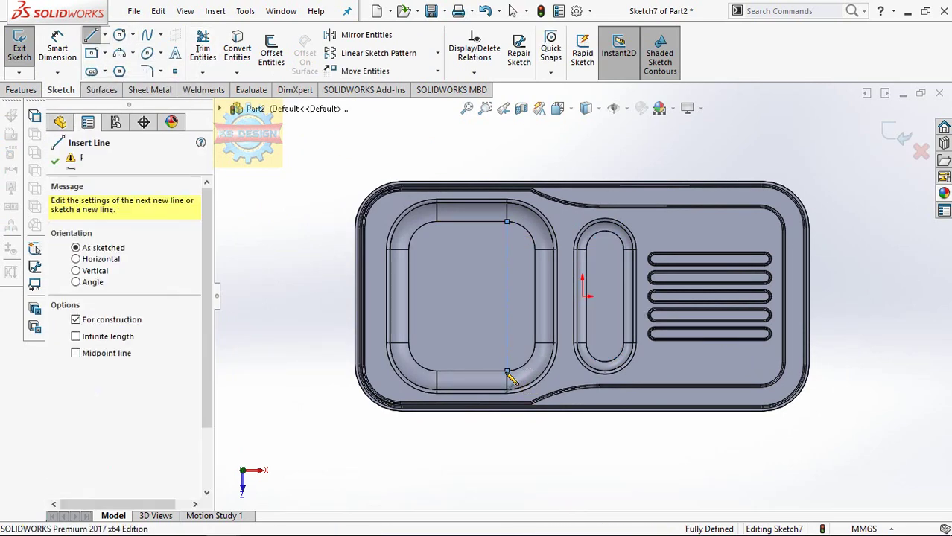
key("Escape")
left_click(105, 35)
left_click(123, 66)
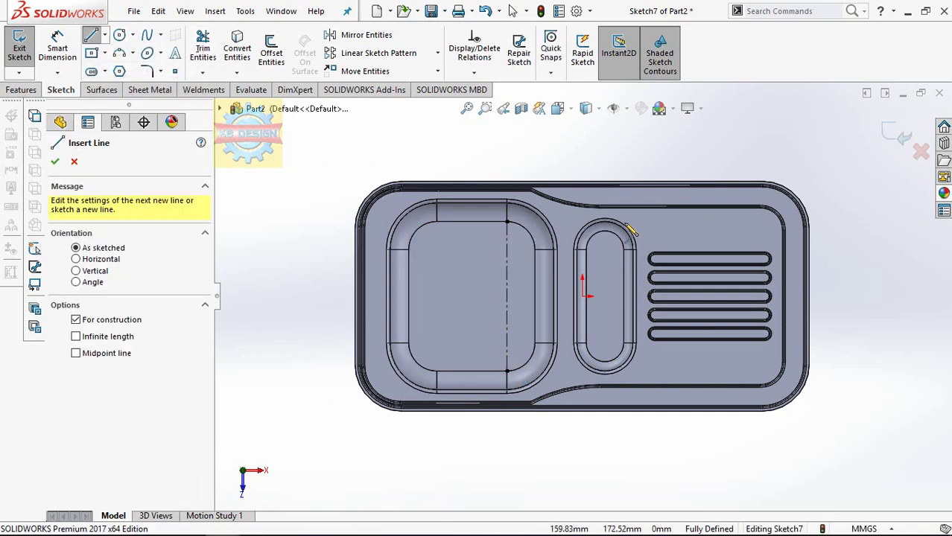
left_click_drag(604, 229, 606, 363)
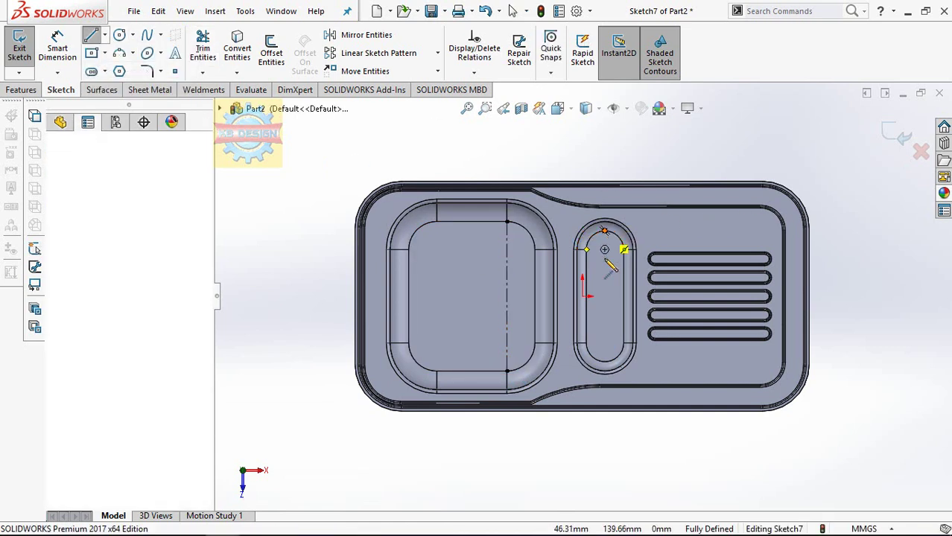
key("Escape")
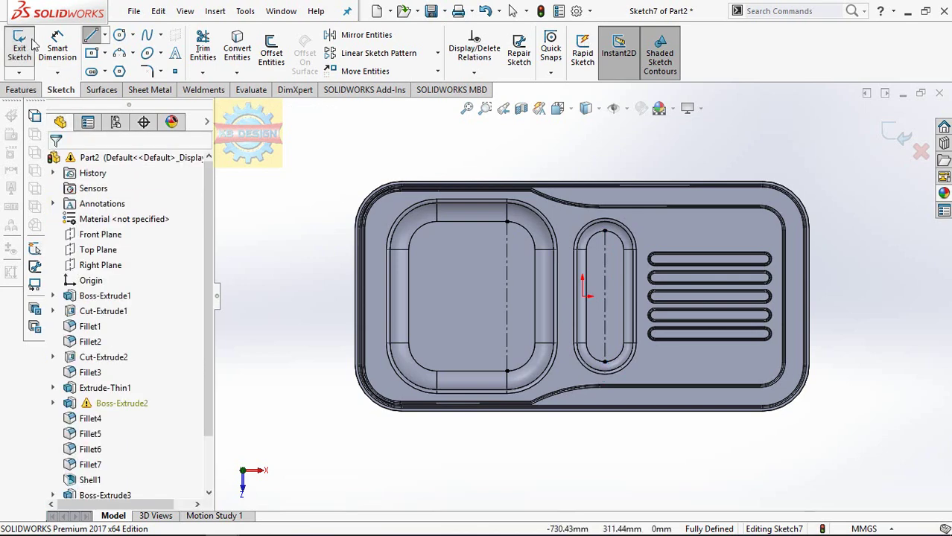
left_click(120, 35)
Step: Draw a circle centred in the small basin and dimension it to 70 mm diameter
left_click(604, 296)
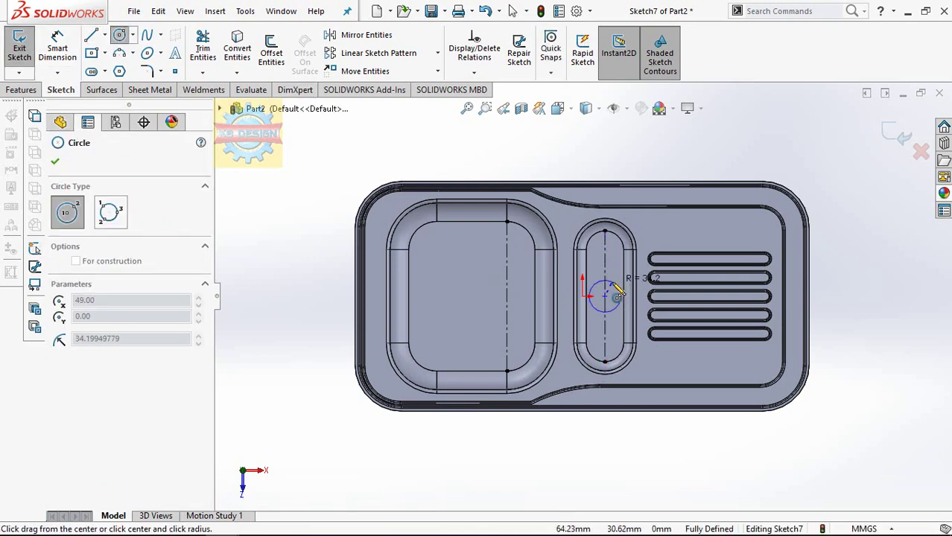
left_click(620, 296)
key("Escape")
left_click(57, 47)
left_click(607, 291)
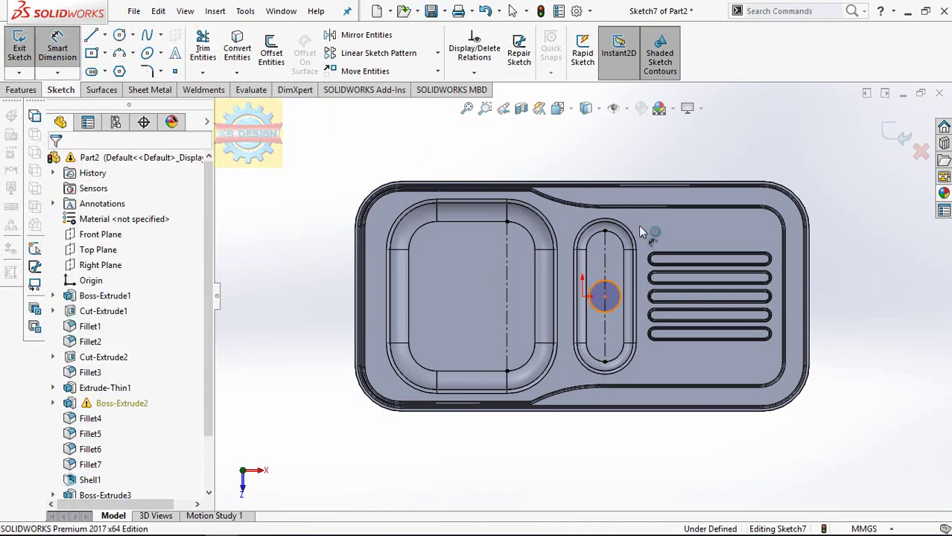
left_click(656, 172)
type("70")
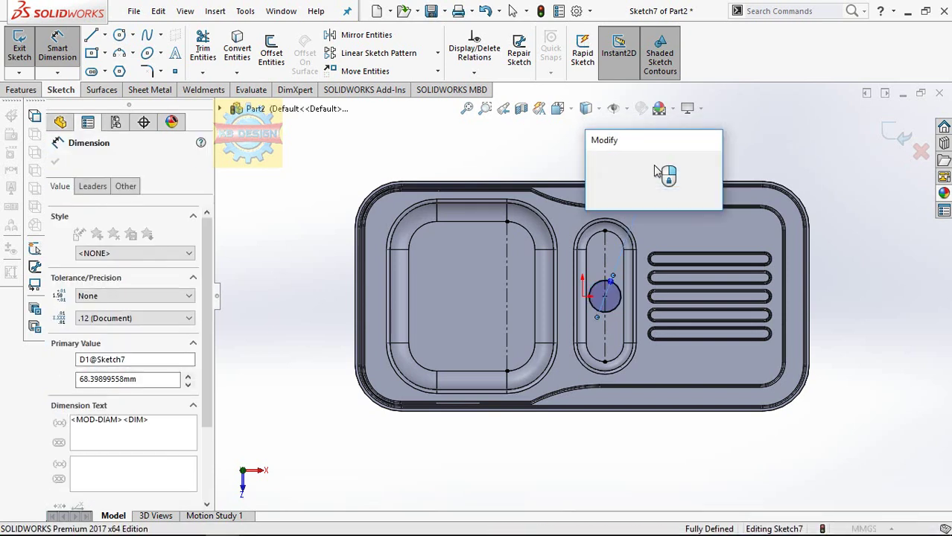
key("Return")
Step: Copy the circle from its centre to the large basin's centre
left_click(437, 71)
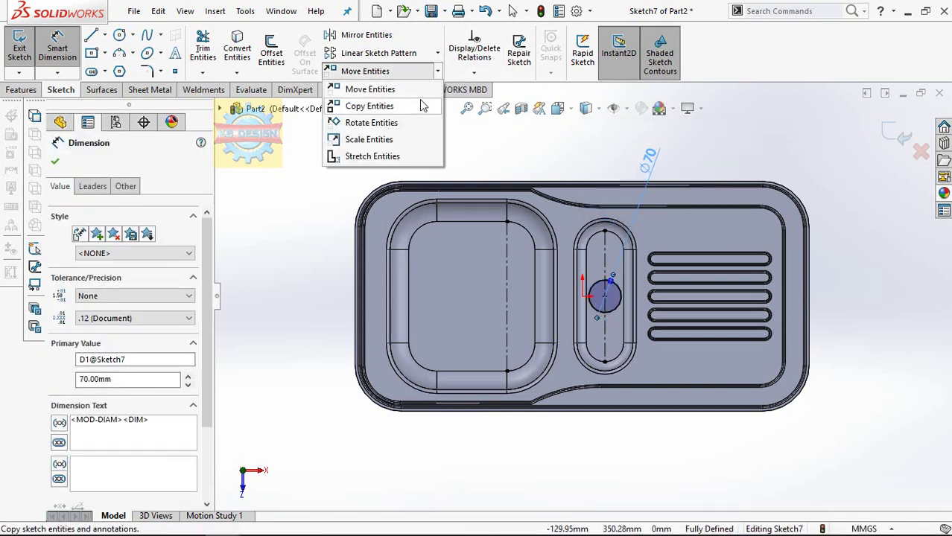
left_click(356, 104)
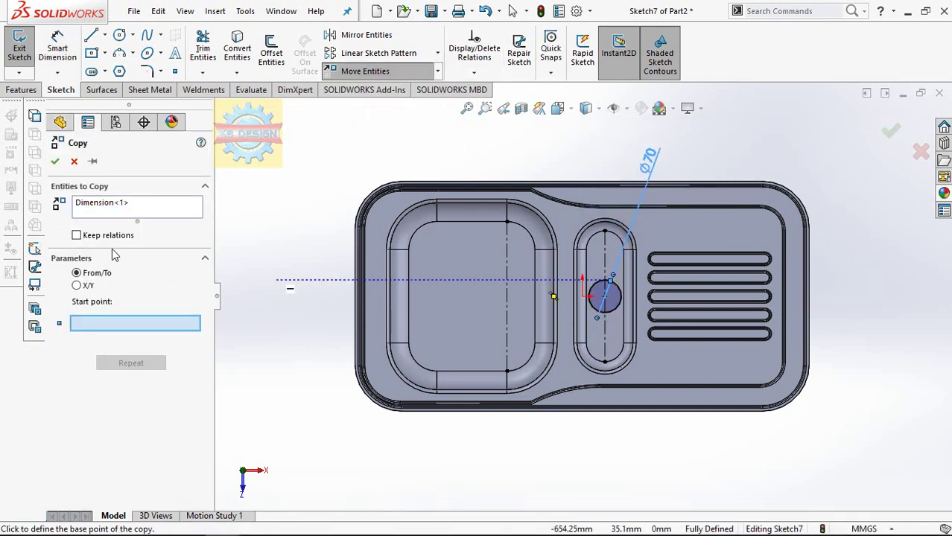
left_click(116, 212)
right_click(115, 213)
left_click(157, 222)
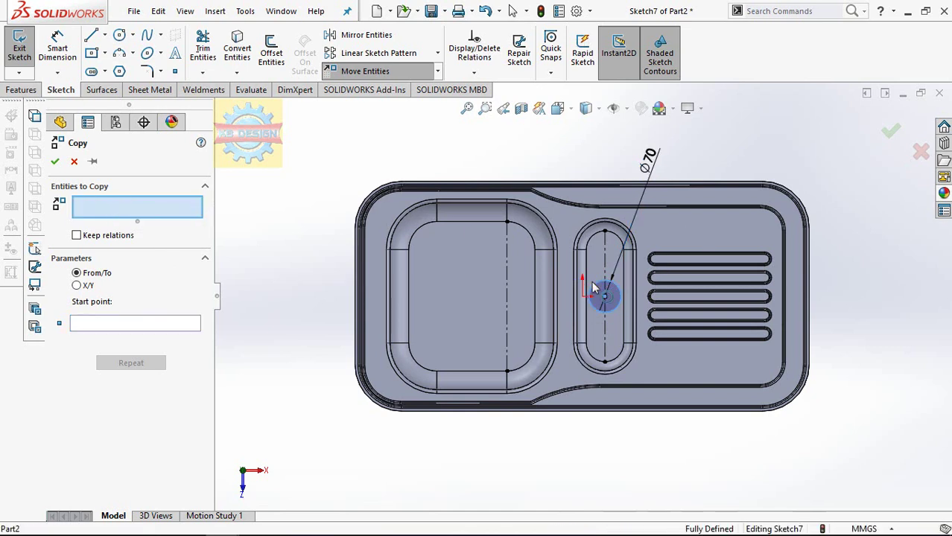
left_click(594, 288)
left_click(102, 324)
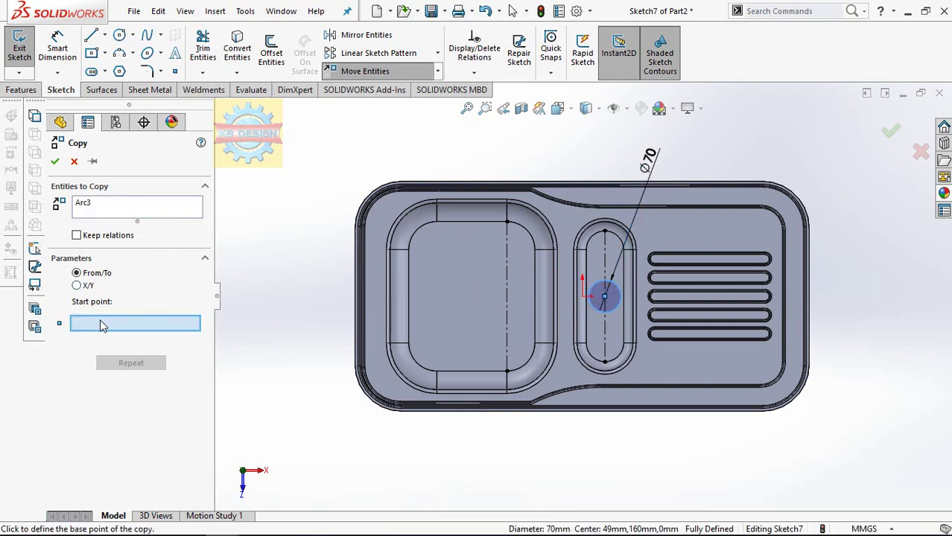
left_click(605, 297)
left_click(506, 297)
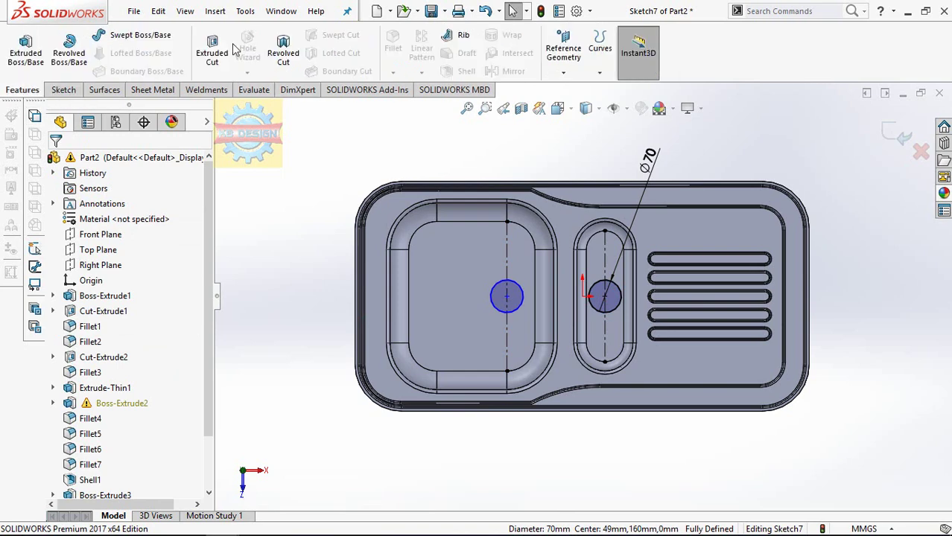
Step: Extrude-cut both Ø70 mm circles Through All to open the drain holes
left_click(233, 48)
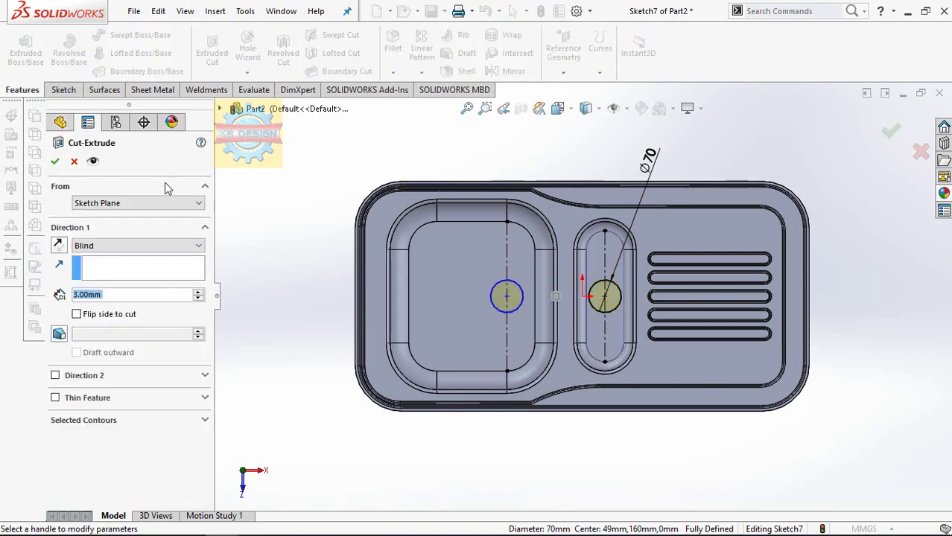
left_click(57, 163)
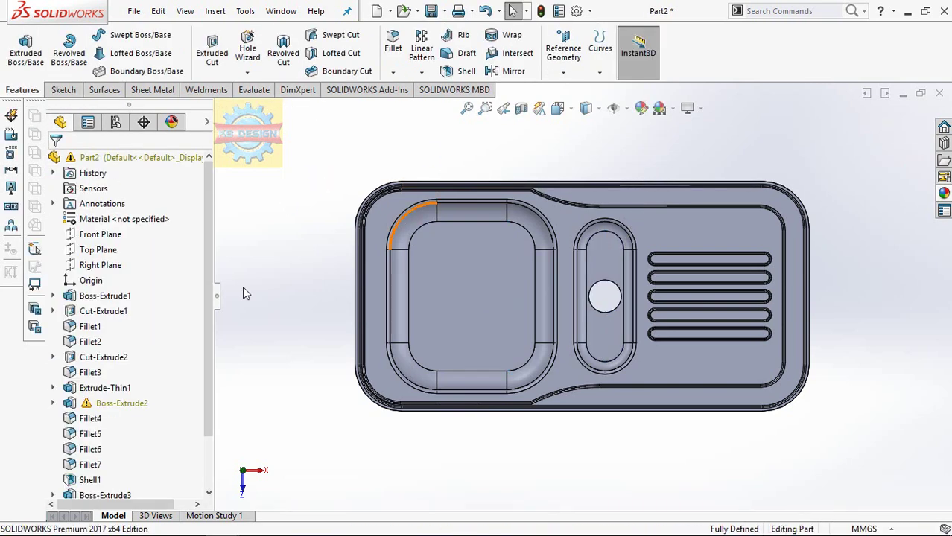
left_click(103, 480)
left_click(113, 442)
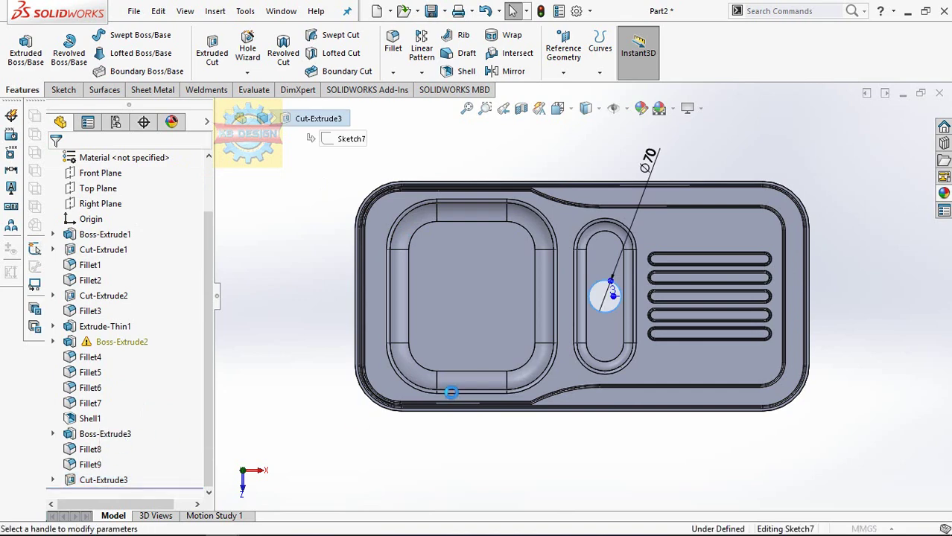
mouse_move(462, 313)
middle_mouse_down()
mouse_move(459, 222)
mouse_move(462, 253)
middle_mouse_up()
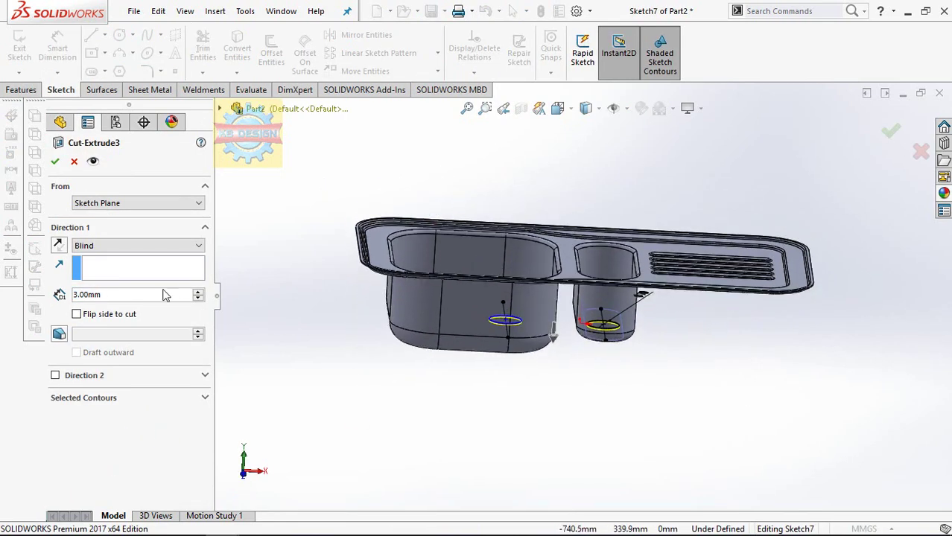
left_click(121, 250)
left_click(108, 258)
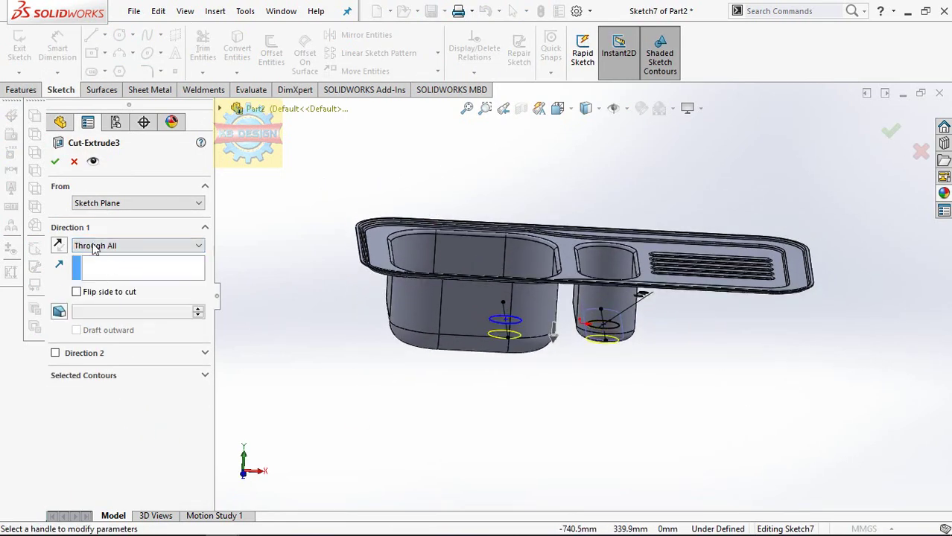
left_click(54, 161)
mouse_move(274, 195)
middle_mouse_down()
mouse_move(309, 287)
mouse_move(306, 344)
mouse_move(312, 313)
middle_mouse_up()
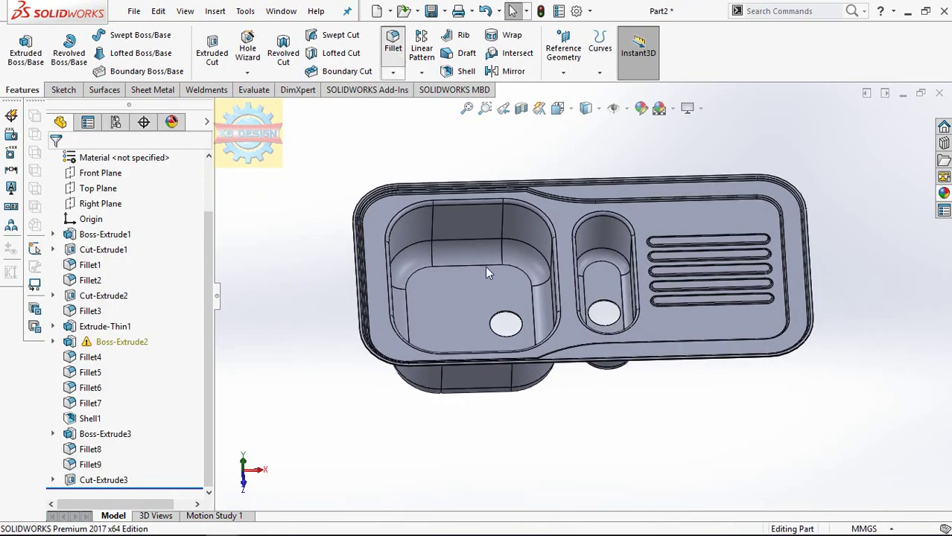
Step: Fillet both drain-hole edges with a 3 mm radius
left_click(507, 316)
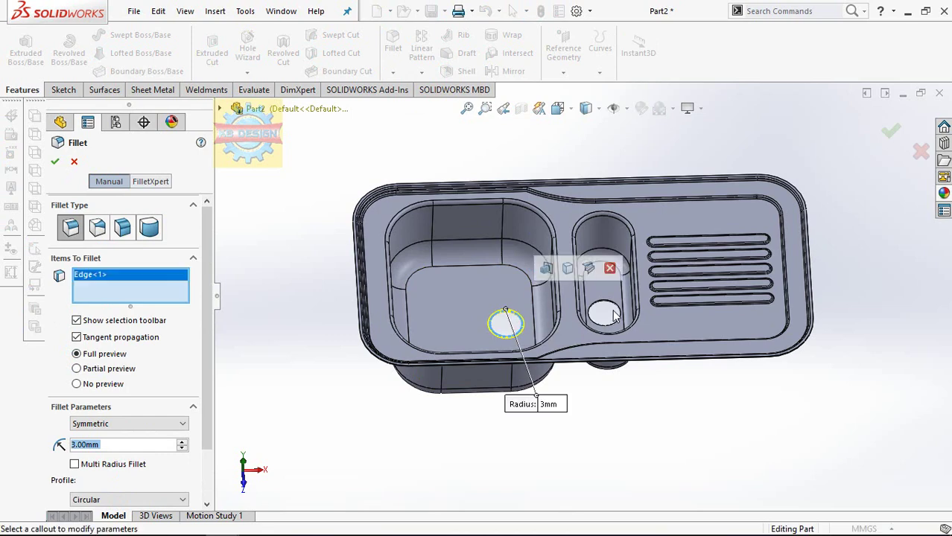
left_click(611, 311)
left_click(54, 162)
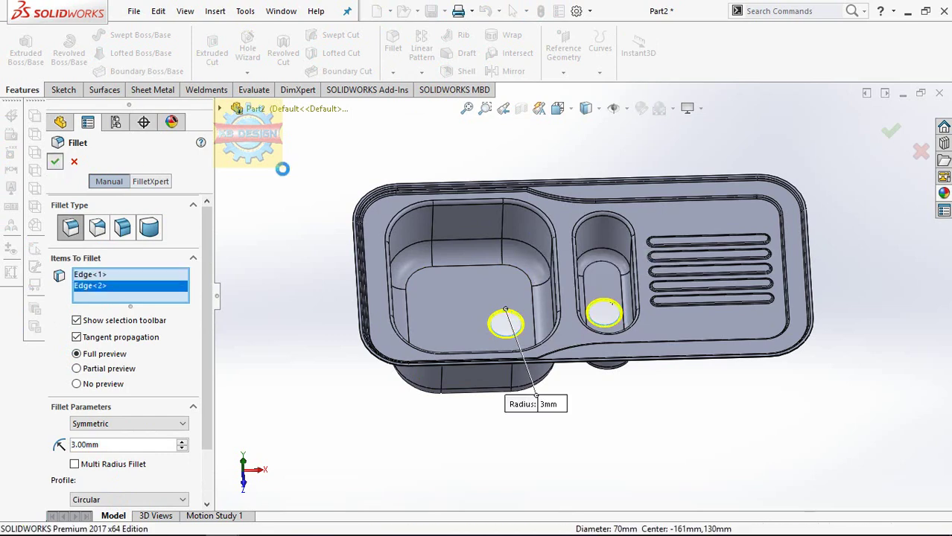
Step: Orient the view normal to the sink's top face
middle_click_drag(301, 196, 251, 207)
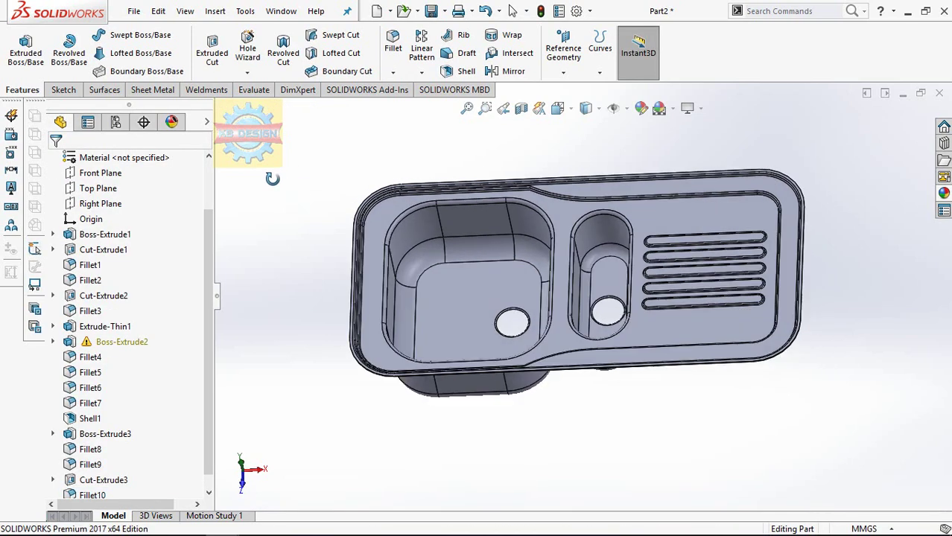
left_click(567, 203)
left_click(692, 171)
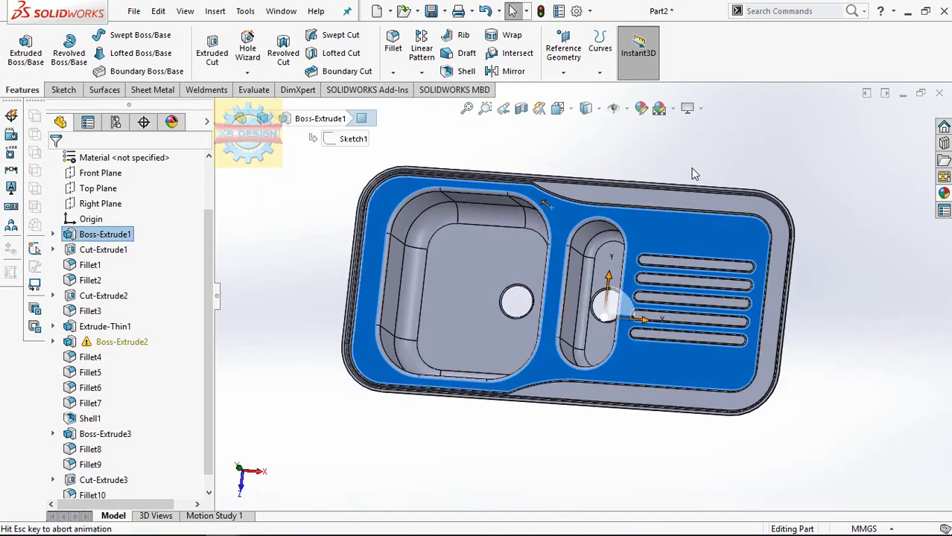
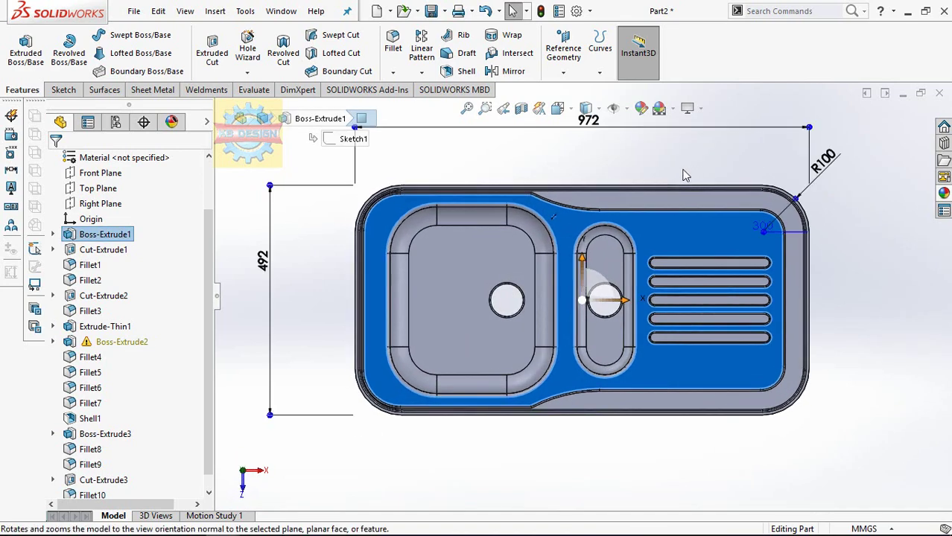
Step: Start a sketch on the raised rim face and draw a circle on the back rim
left_click(582, 206)
left_click(634, 159)
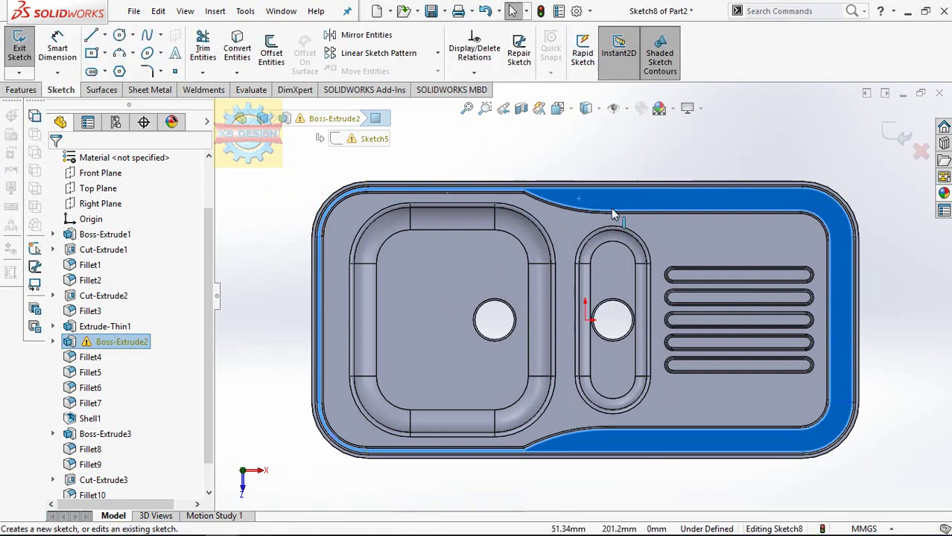
scroll(612, 215, "down", 3)
key("c")
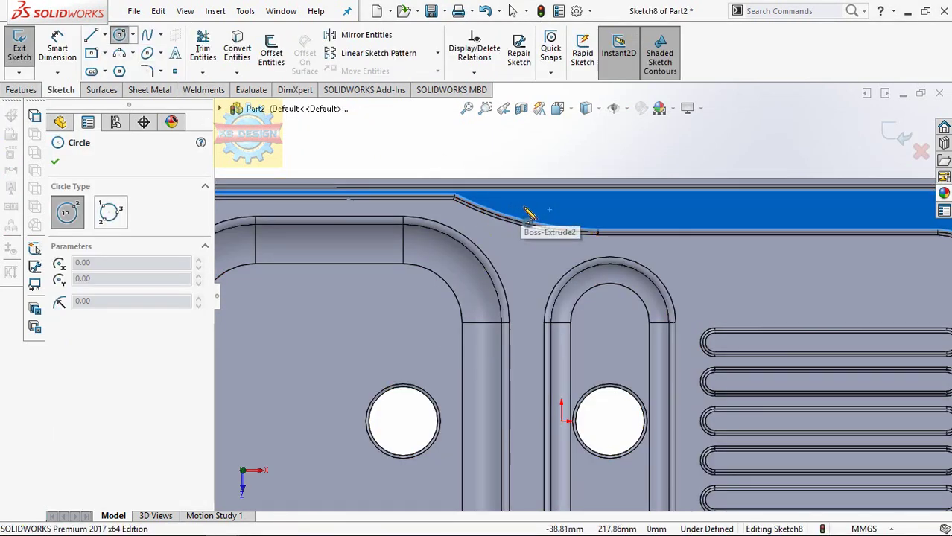
left_click(525, 208)
left_click(534, 210)
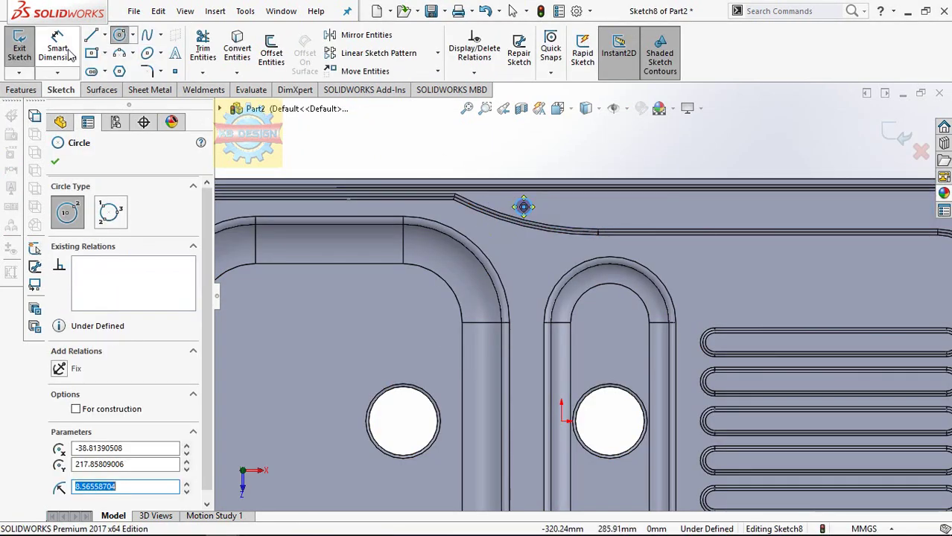
key("Escape")
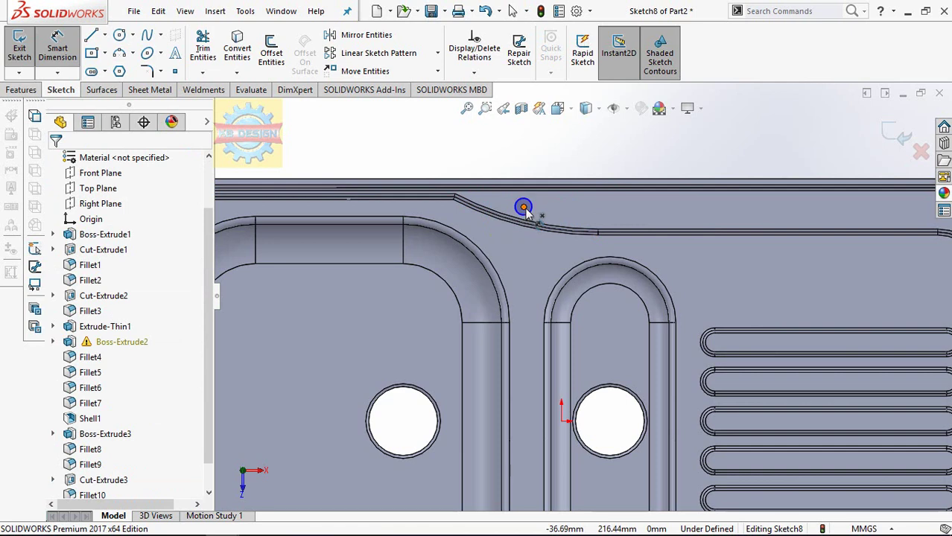
Step: Dimension the circle's centre 60 mm horizontally from the rim curve's endpoint
left_click(524, 209)
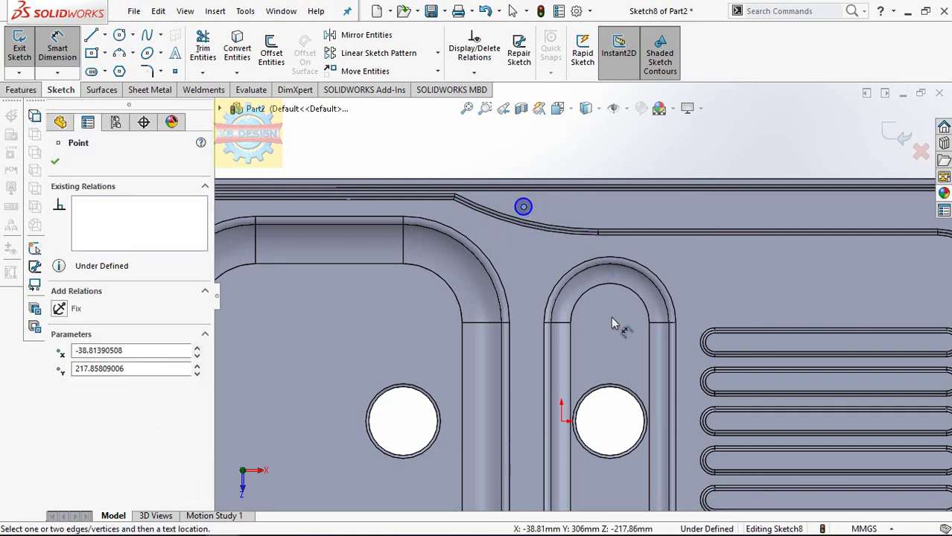
left_click(544, 335)
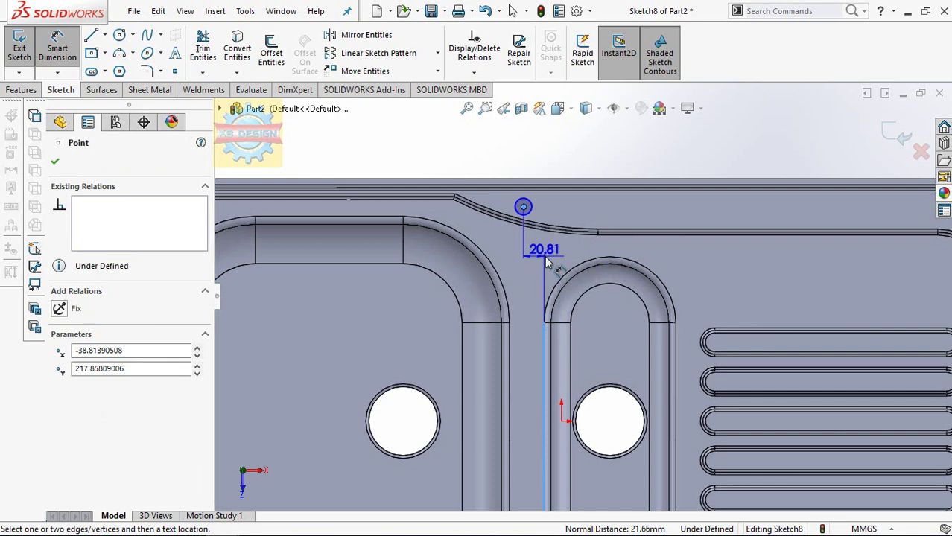
scroll(547, 262, "up", 3)
scroll(579, 290, "down", 1)
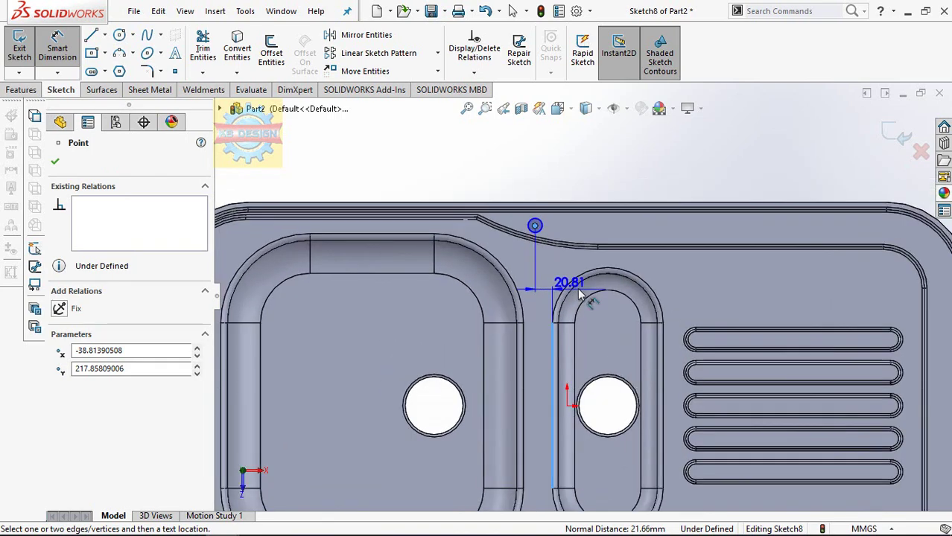
scroll(579, 291, "down", 2)
key("Escape")
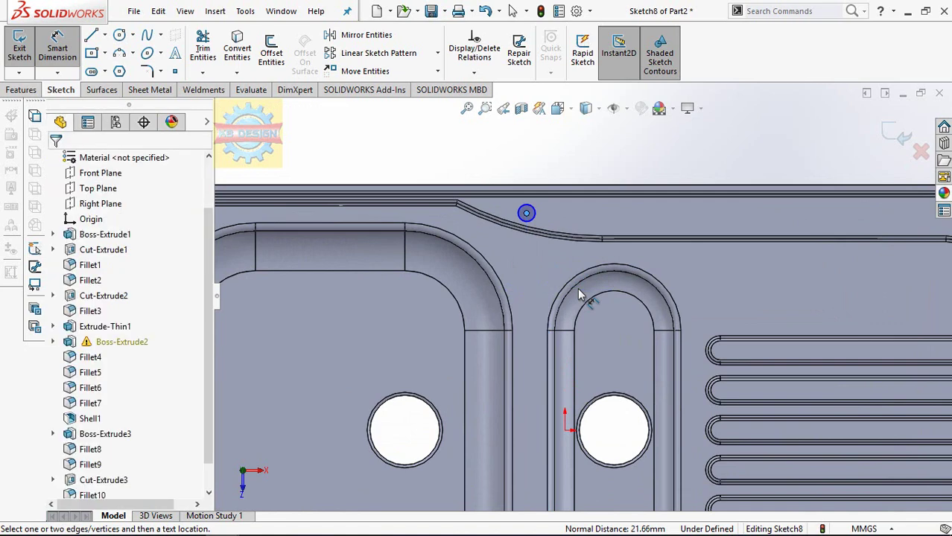
left_click(602, 238)
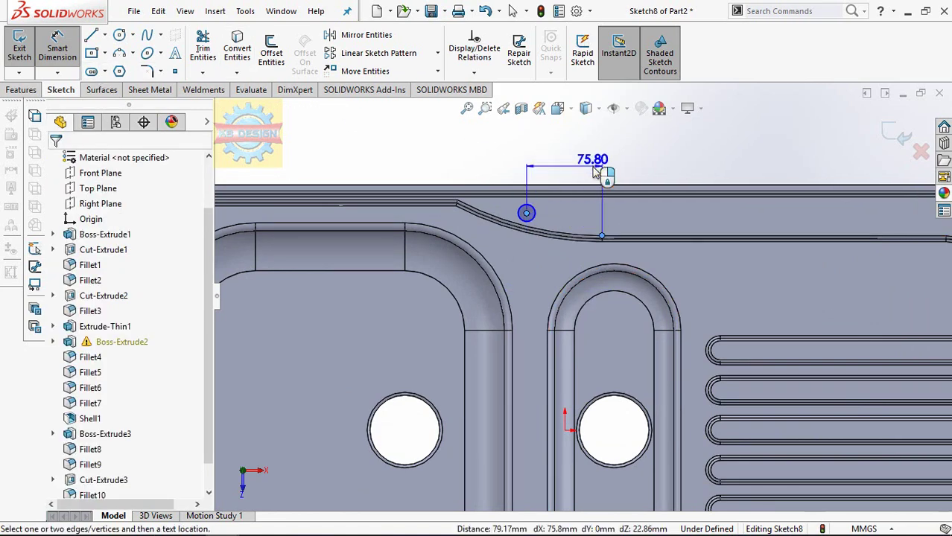
left_click(596, 172)
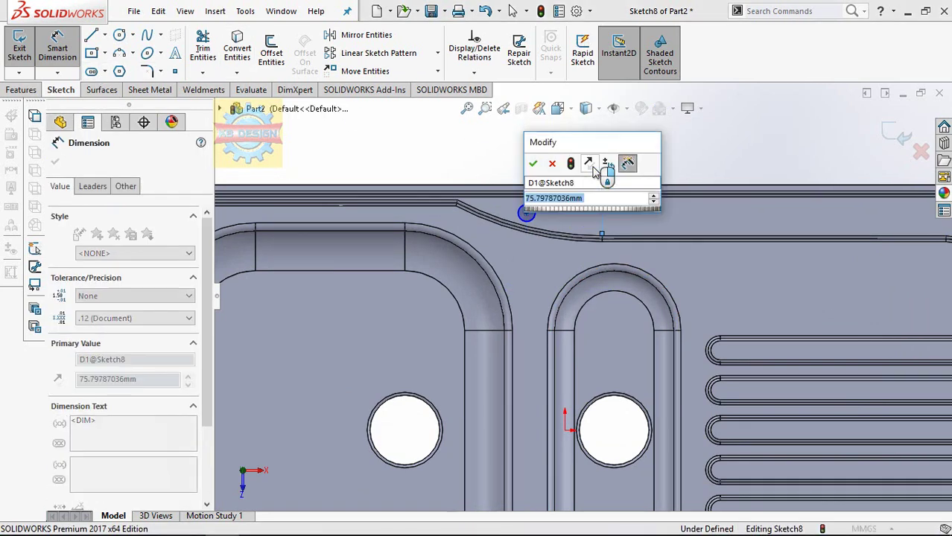
type("60")
key("Return")
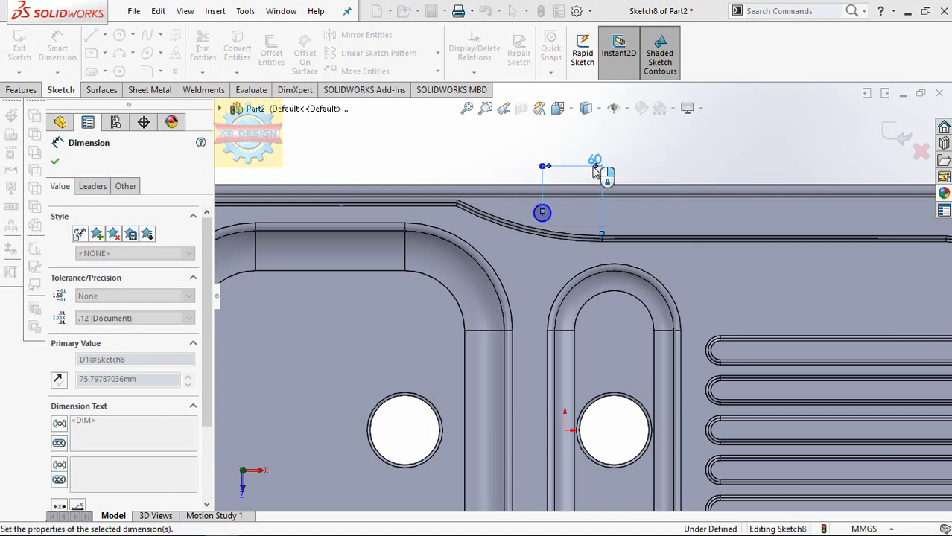
Step: Locate the circle 30 mm from the sink's top edge and give it a 20 mm diameter
left_click(515, 185)
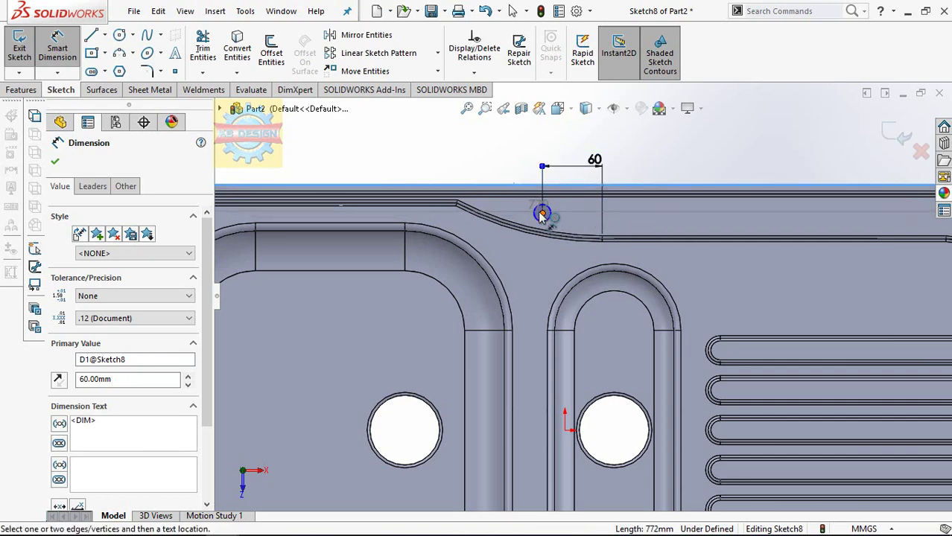
left_click(542, 213)
left_click(504, 163)
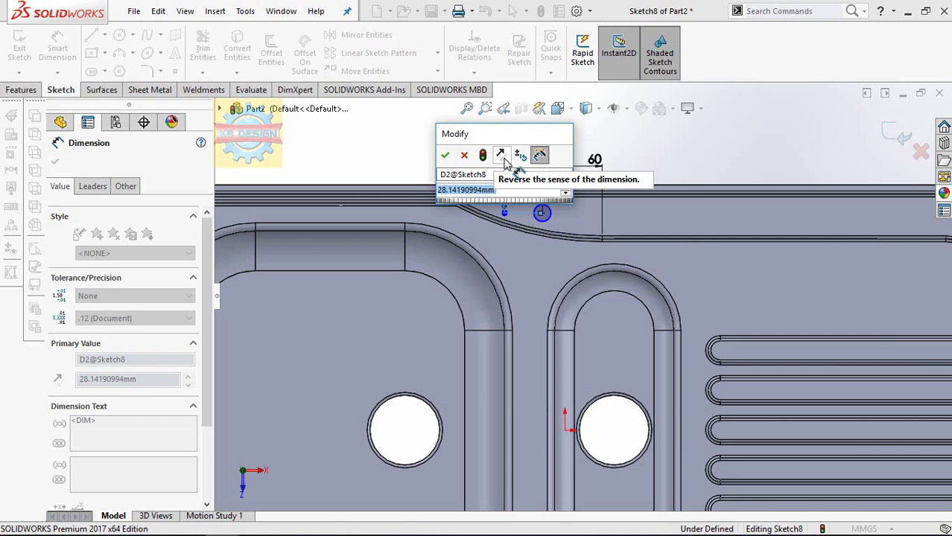
type("30")
key("Return")
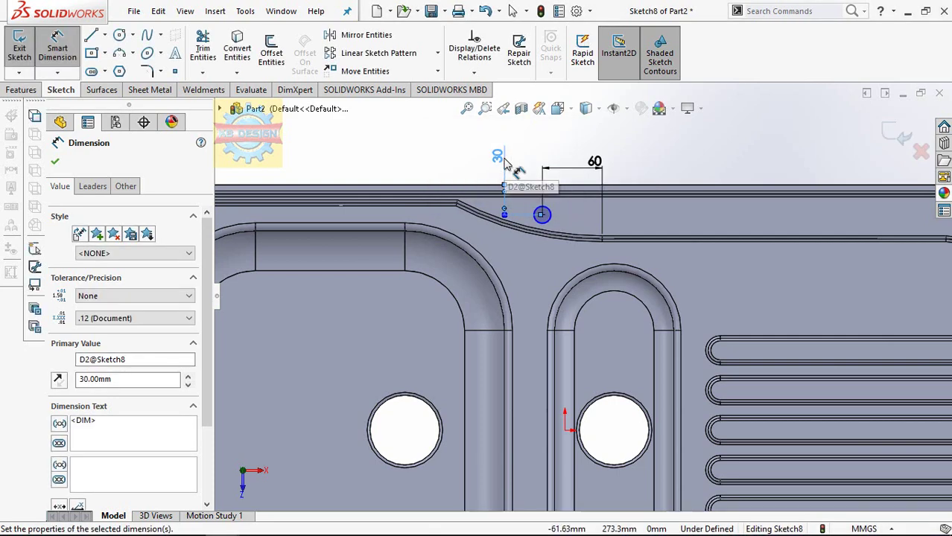
left_click(554, 217)
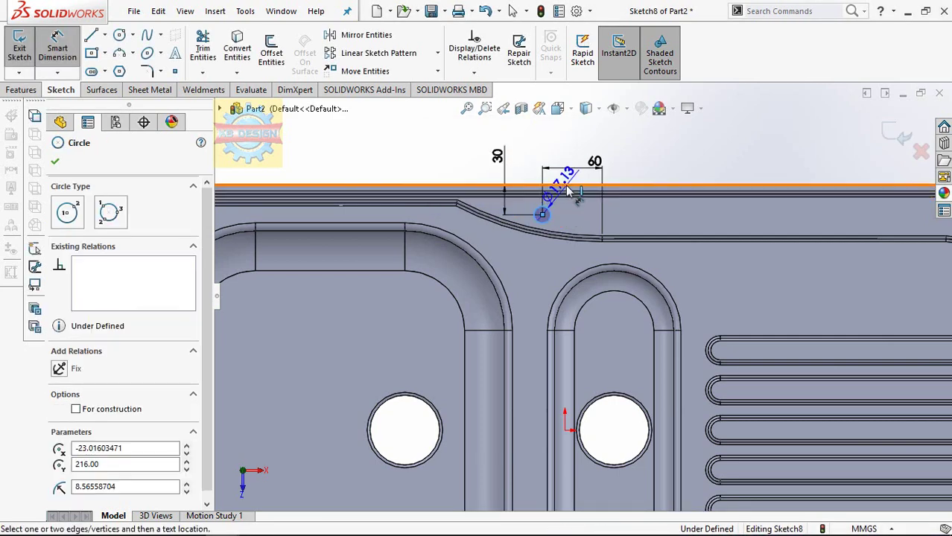
left_click(599, 158)
type("20")
key("Return")
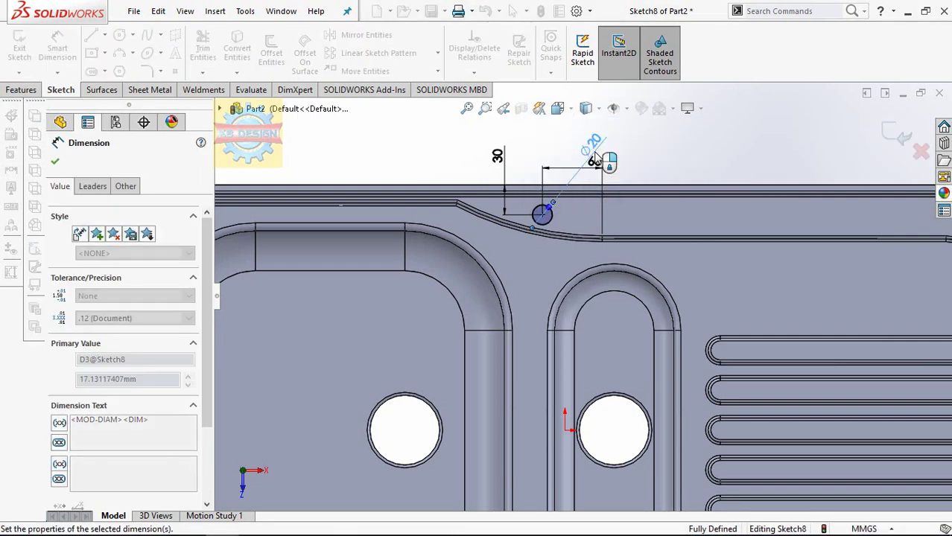
key("Escape")
scroll(592, 195, "down", 2)
scroll(586, 302, "up", 2)
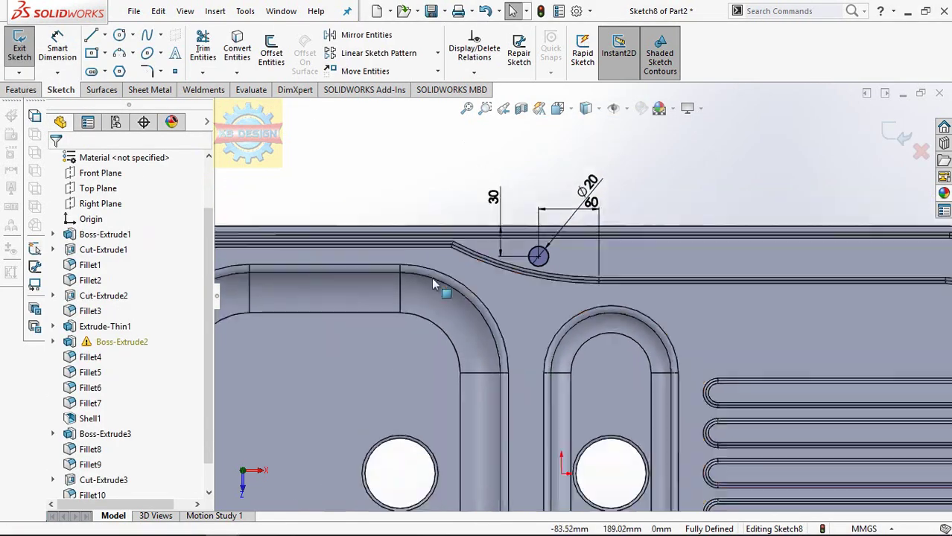
left_click(21, 89)
Step: Cut the circle Through All to make the tap hole in the rim
left_click(211, 49)
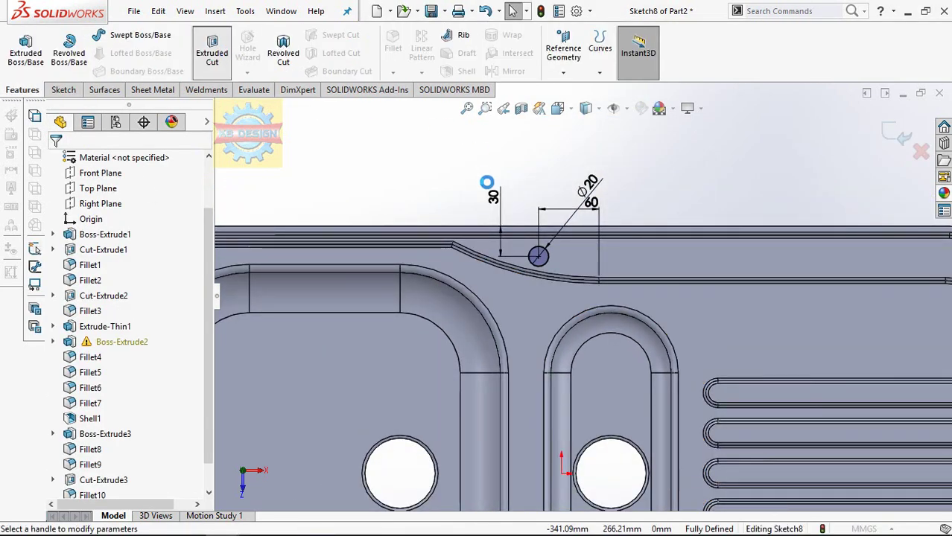
left_click(119, 245)
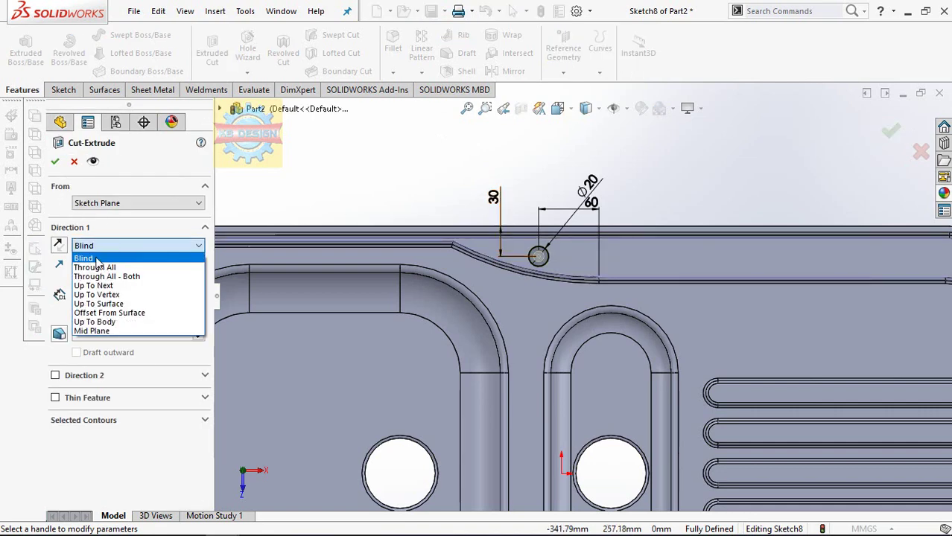
left_click(97, 256)
left_click(54, 162)
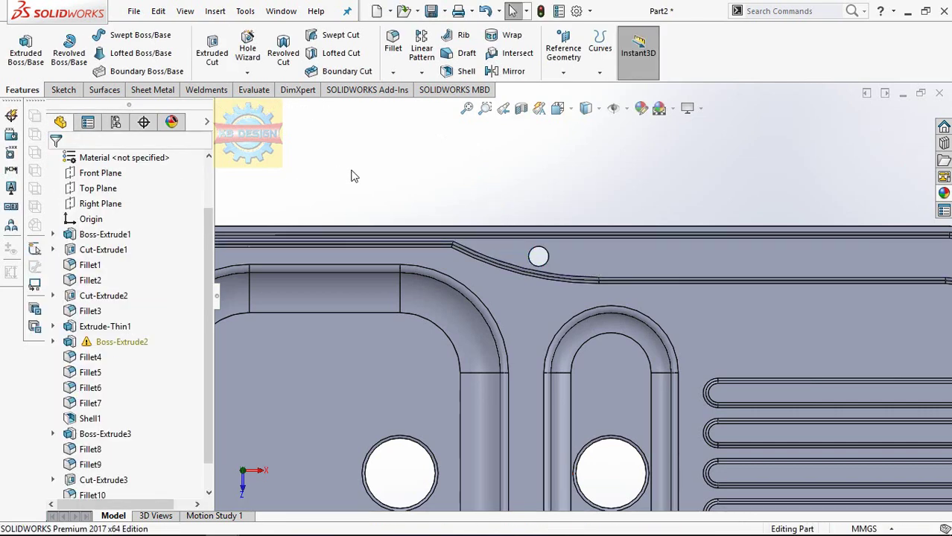
Step: Round the tap hole's top edge with a 1 mm fillet and view the sink at an angle
left_click(538, 256)
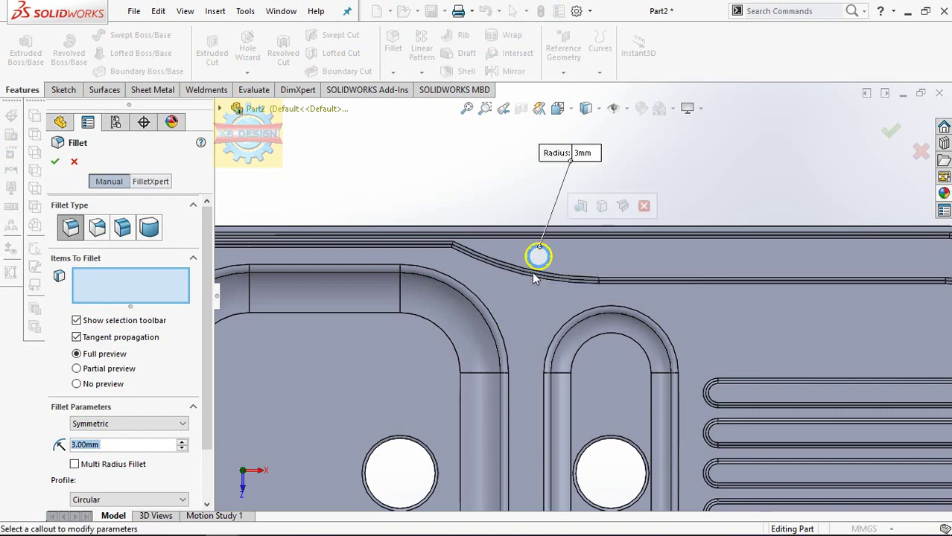
type("1")
key("Return")
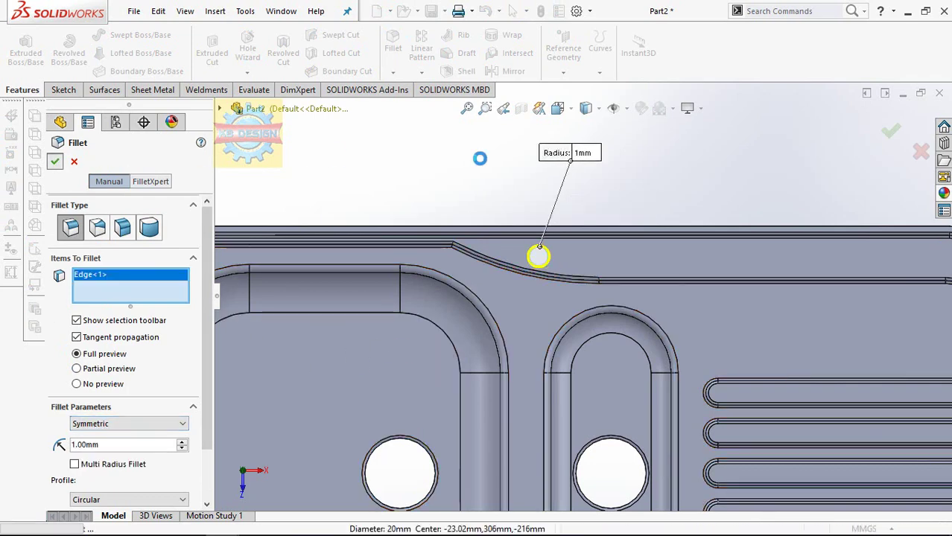
right_click(480, 156)
key("f")
mouse_move(654, 213)
middle_mouse_down()
mouse_move(638, 110)
mouse_move(651, 303)
middle_mouse_up()
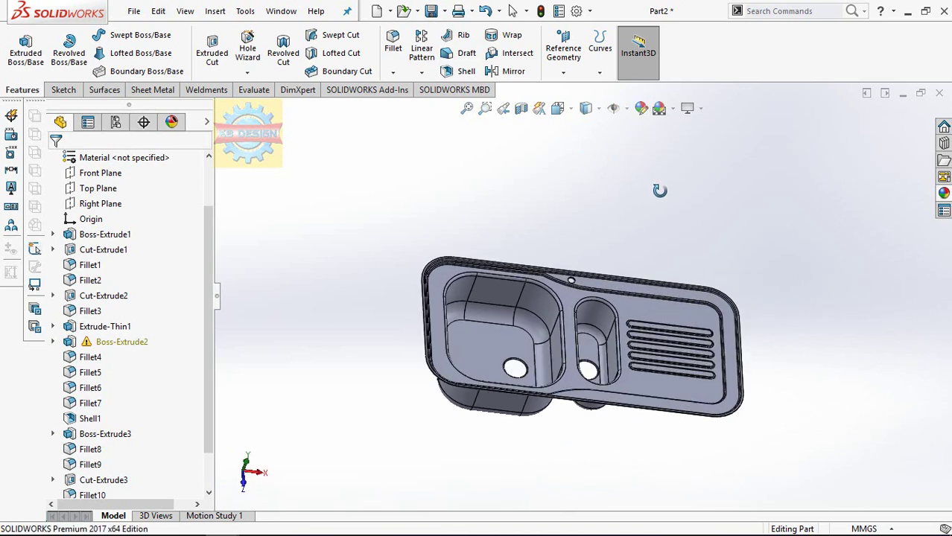
Step: Sketch a horizontal straight slot on the sink's top face above the drainboard ribs
left_click(651, 303)
left_click(777, 265)
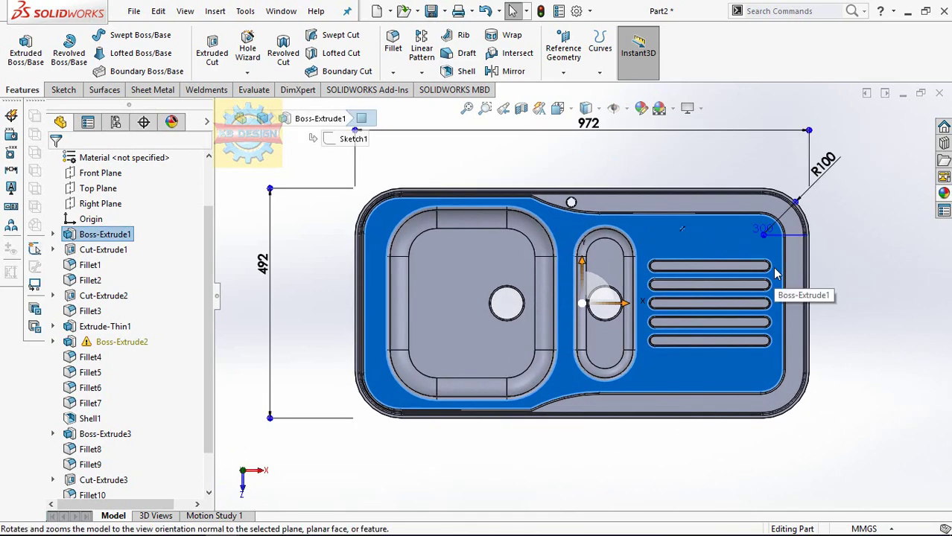
scroll(765, 303, "down", 1)
scroll(760, 264, "down", 1)
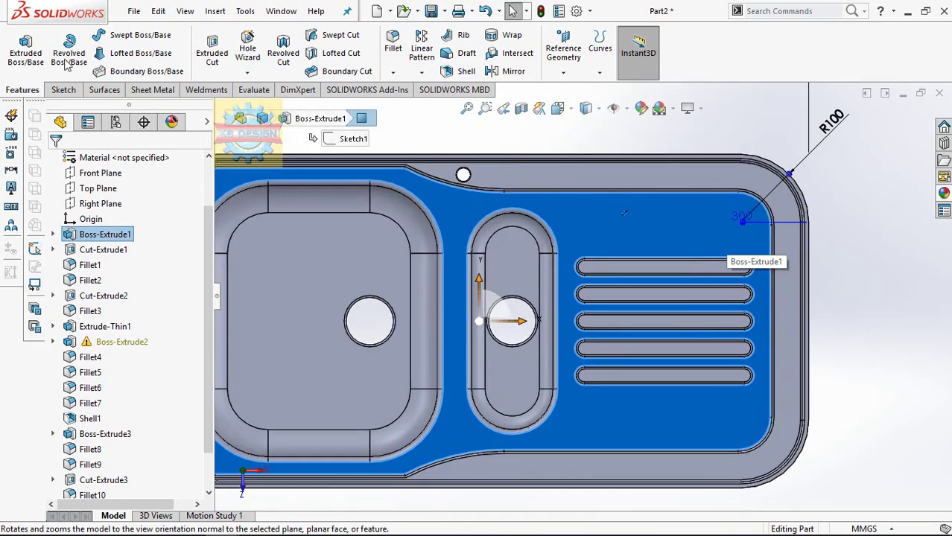
left_click(62, 90)
left_click(21, 45)
left_click(92, 71)
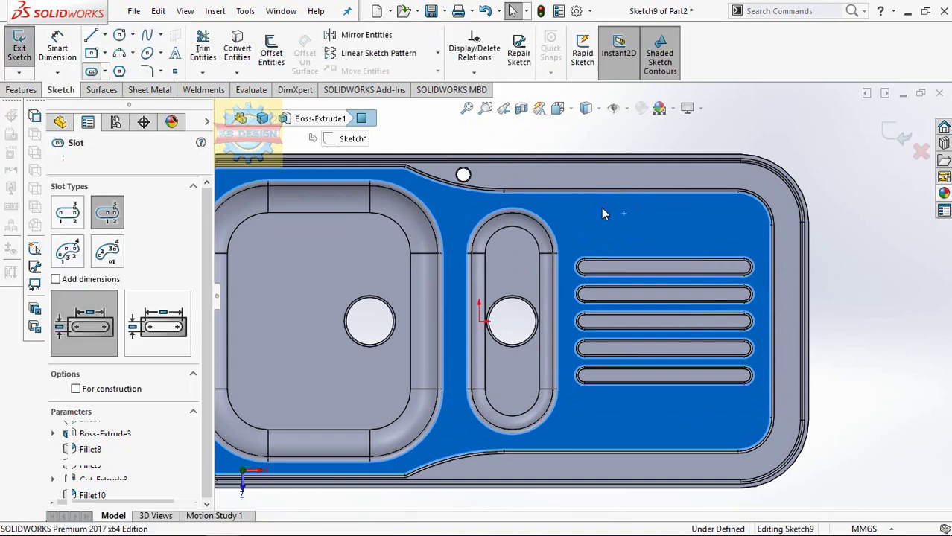
left_click(644, 227)
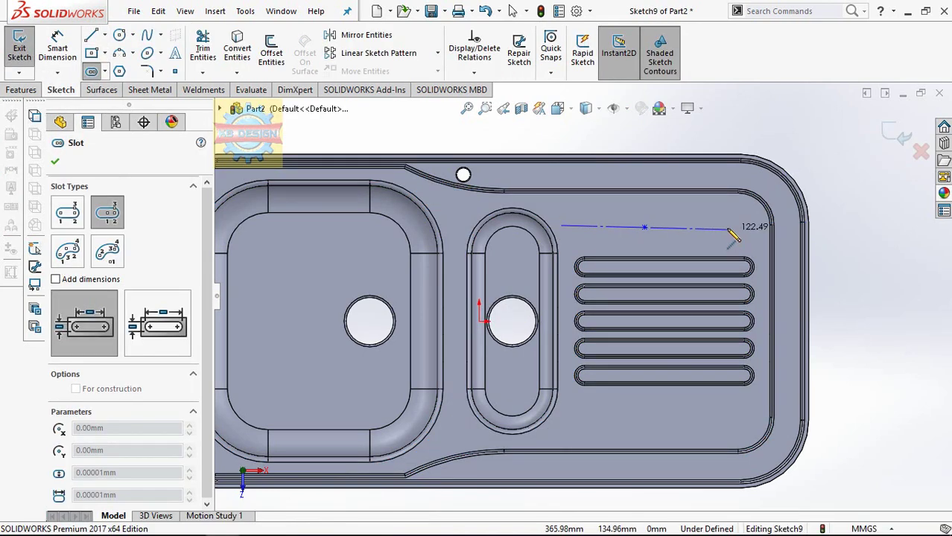
left_click(728, 229)
left_click(725, 213)
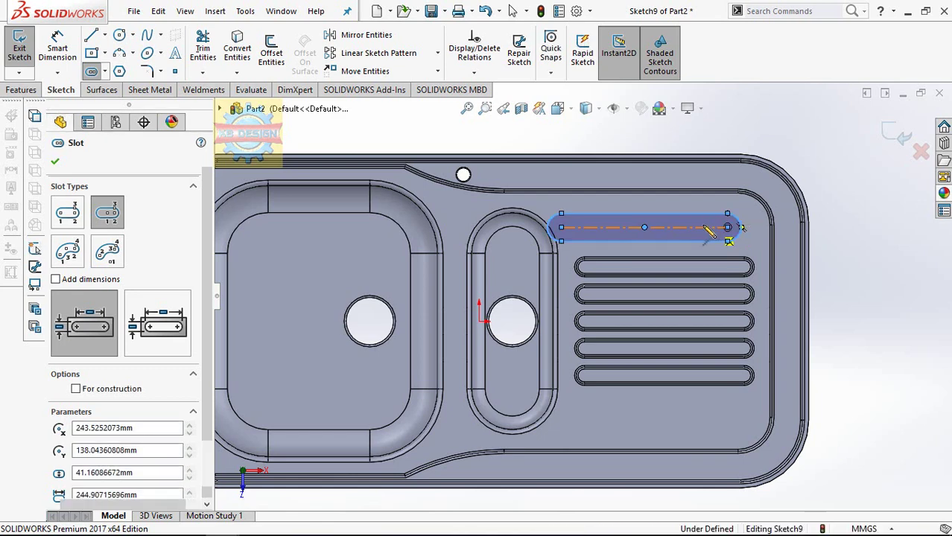
key("Escape")
left_click(698, 233)
key("Escape")
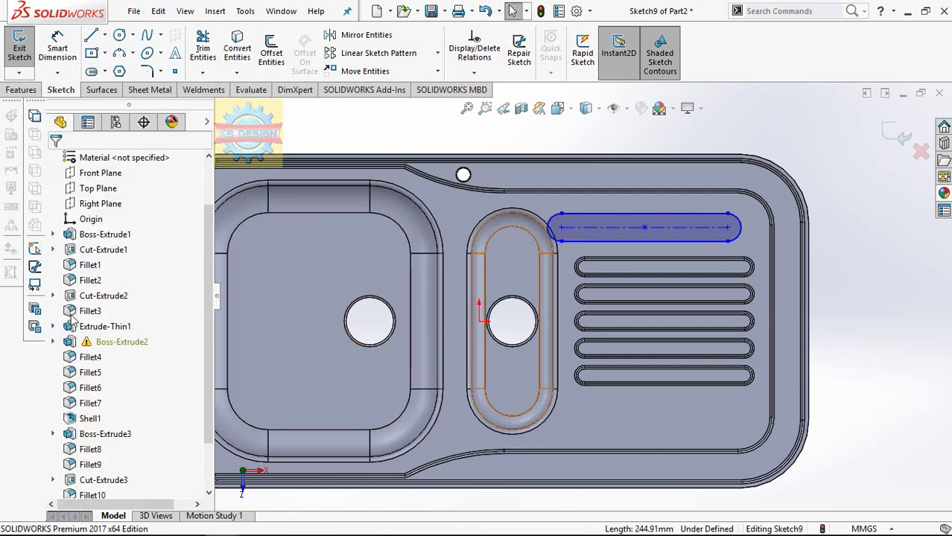
Step: Dimension the slot 110 mm from the drainboard edge and 255 mm long
left_click(57, 46)
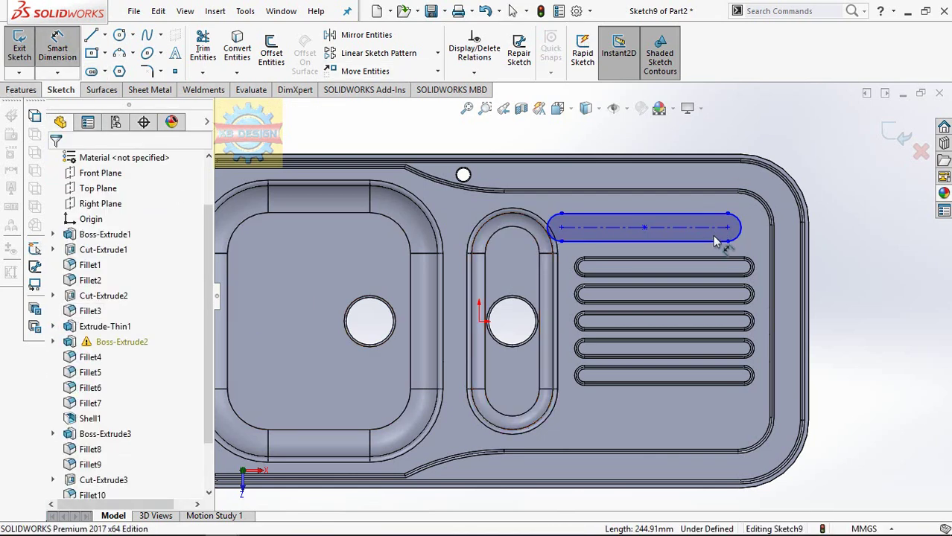
left_click(727, 227)
left_click(802, 216)
left_click(754, 157)
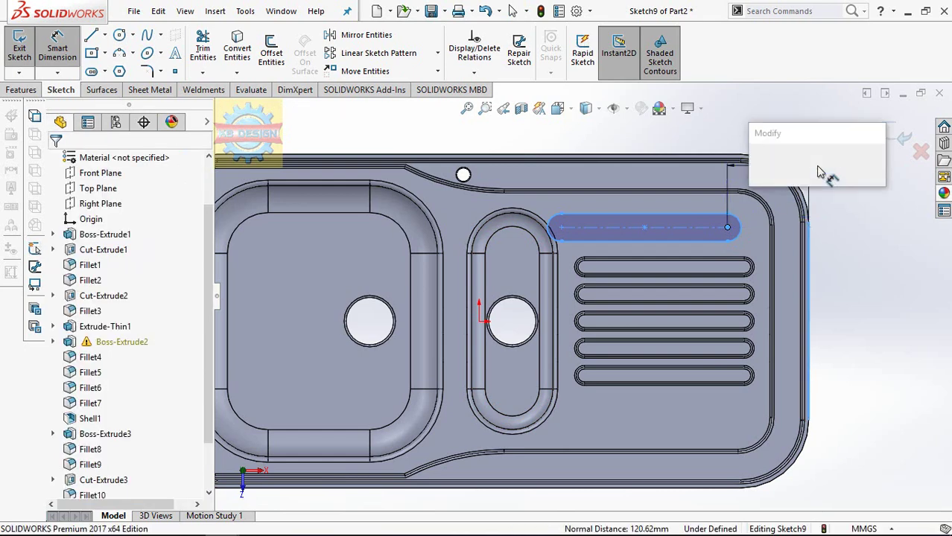
type("10")
key("Return")
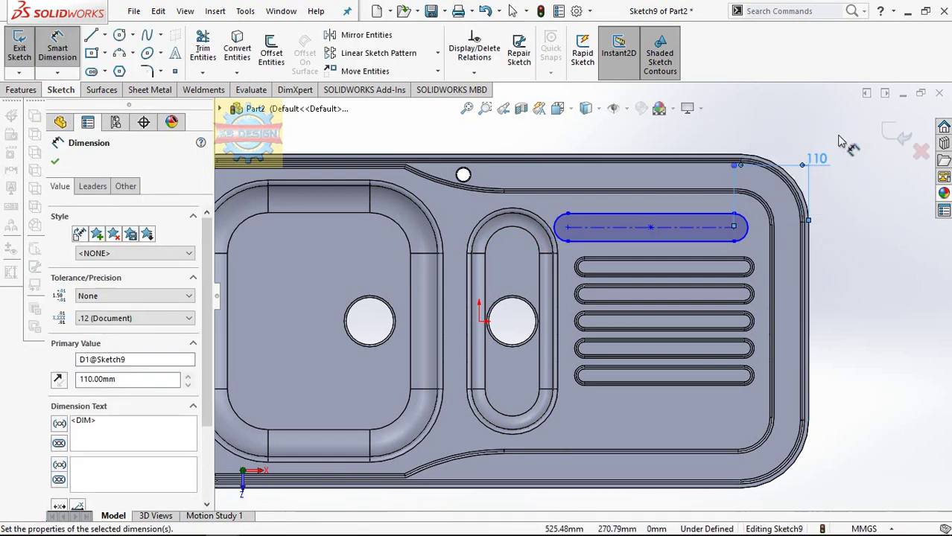
left_click(680, 235)
left_click(676, 151)
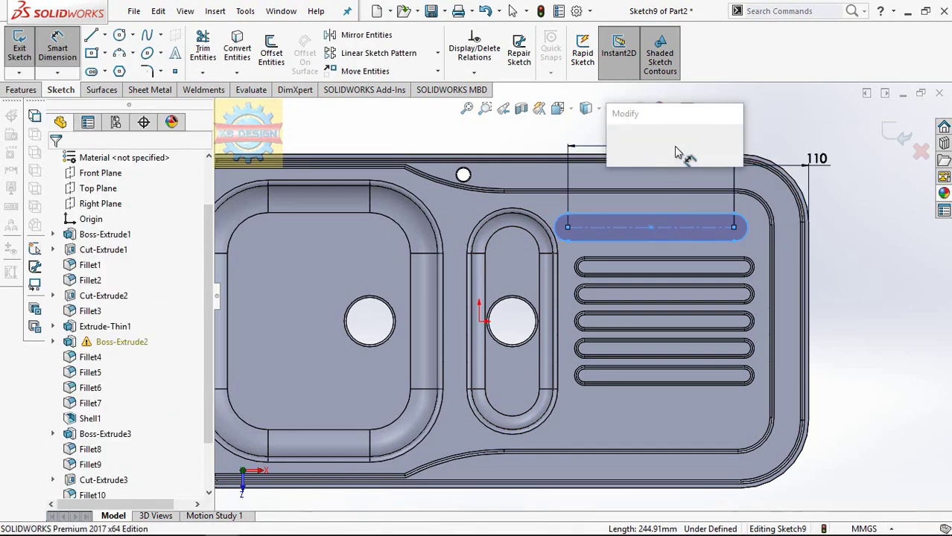
type("55")
key("Return")
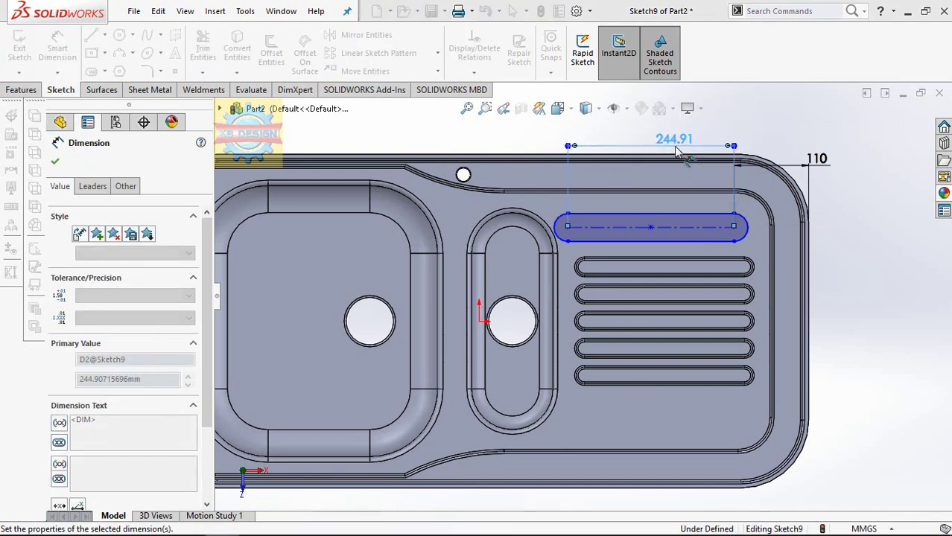
Step: Dimension the slot's end radius and change it from R40 to R20
left_click(778, 237)
left_click(756, 246)
type("40")
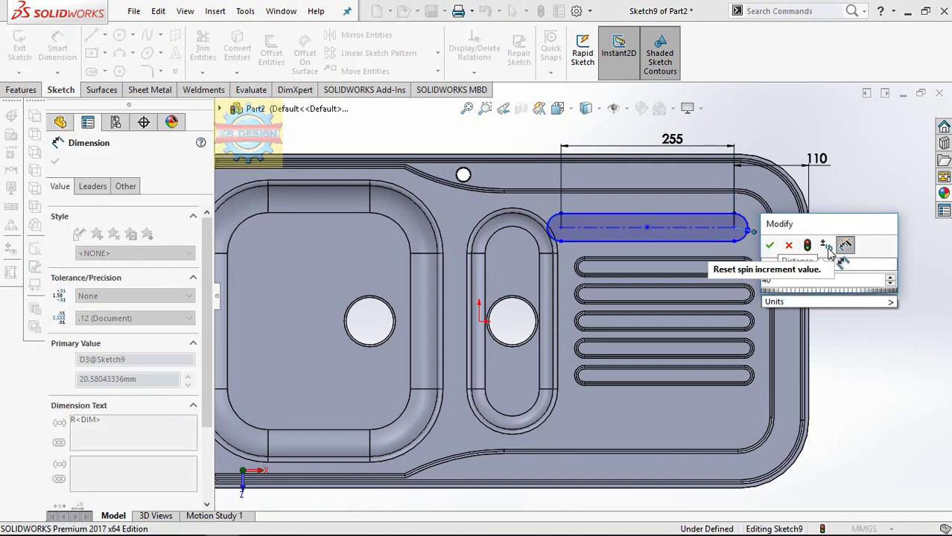
key("Return")
key("Escape")
scroll(749, 235, "down", 3)
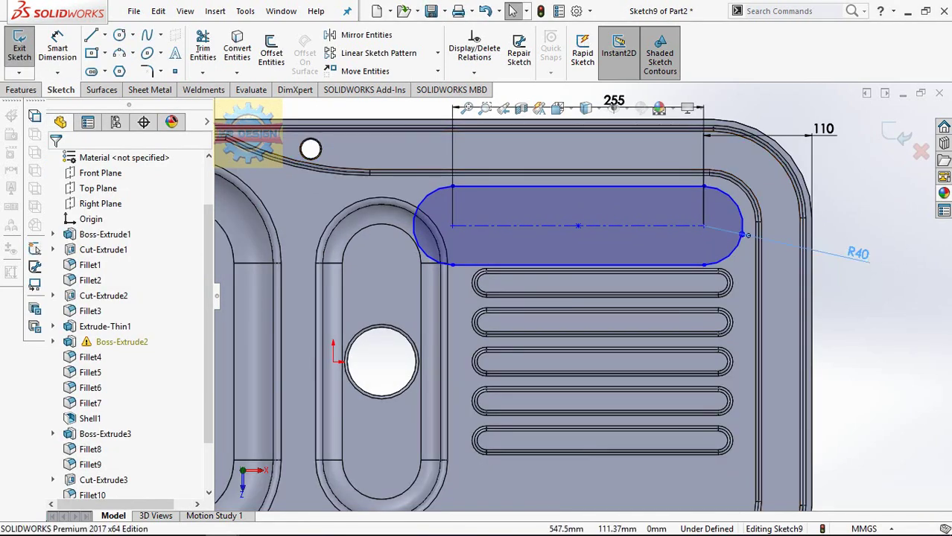
left_click(860, 270)
double_click(875, 256)
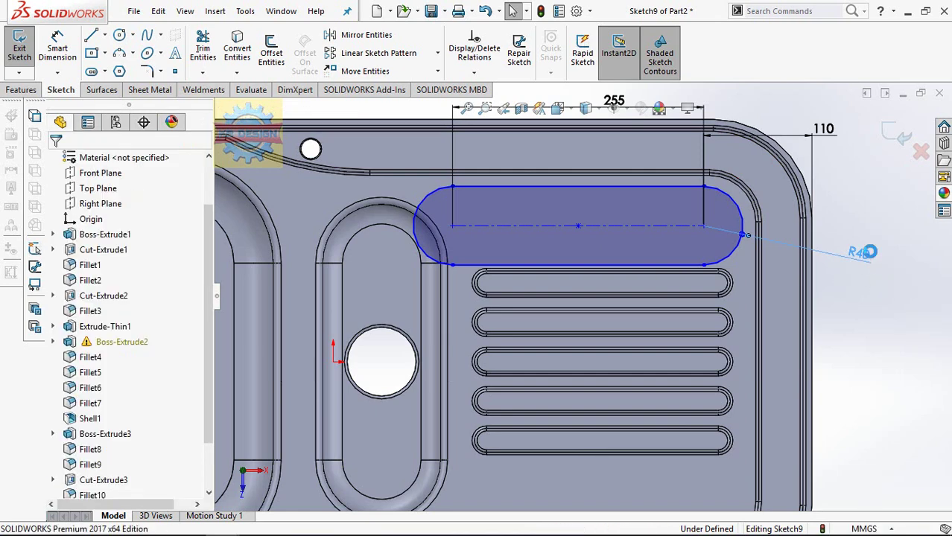
type("20")
key("Return")
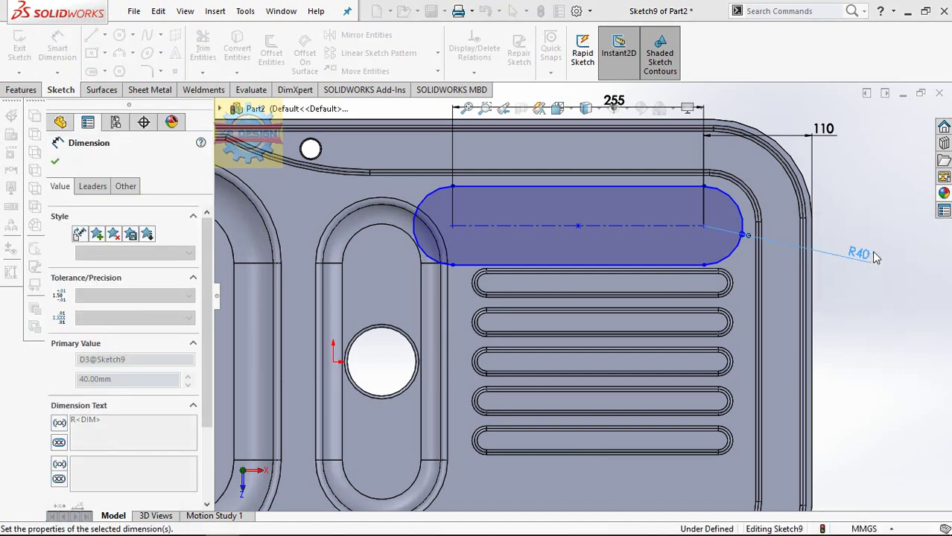
key("Escape")
scroll(668, 216, "down", 2)
scroll(665, 214, "up", 1)
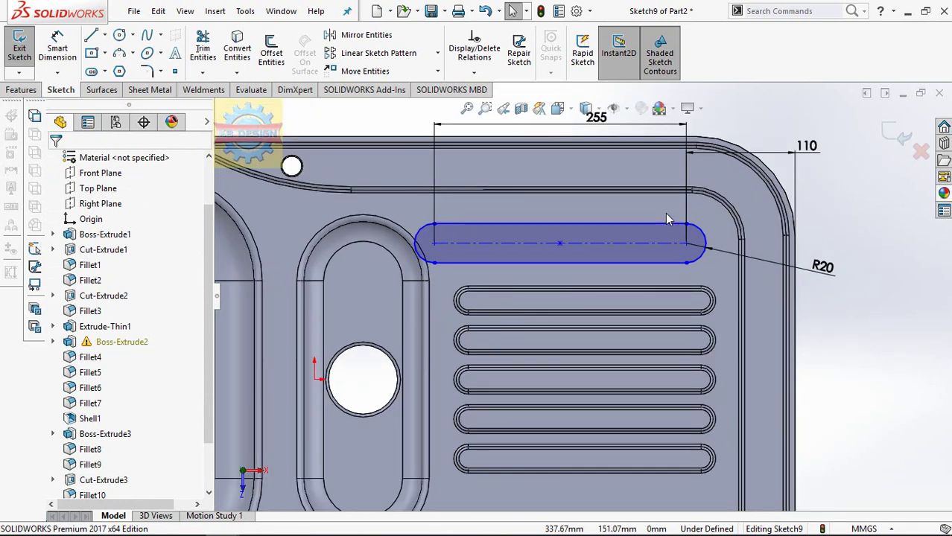
Step: Dimension the slot's offset from the drainboard's top edge, adjusting it to 70 mm
left_click(509, 233)
key("Escape")
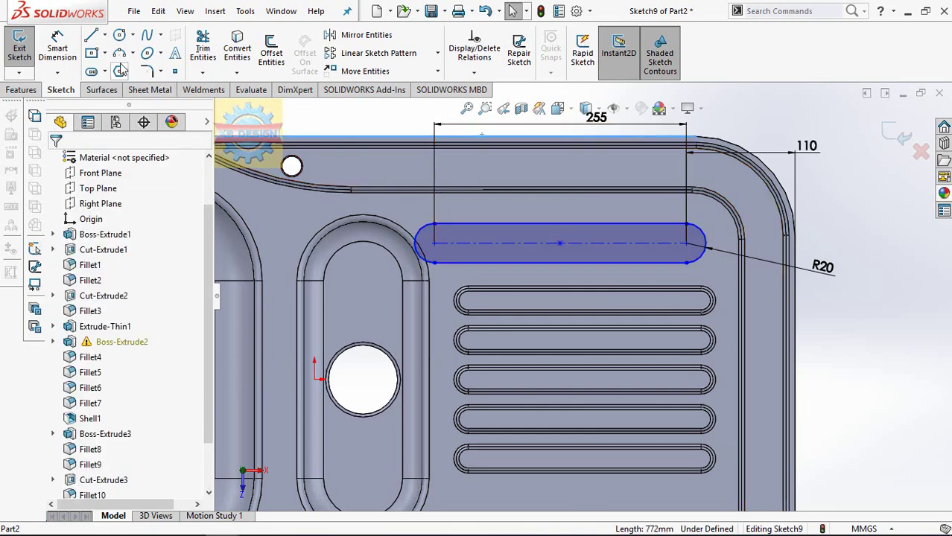
left_click(57, 48)
left_click(511, 228)
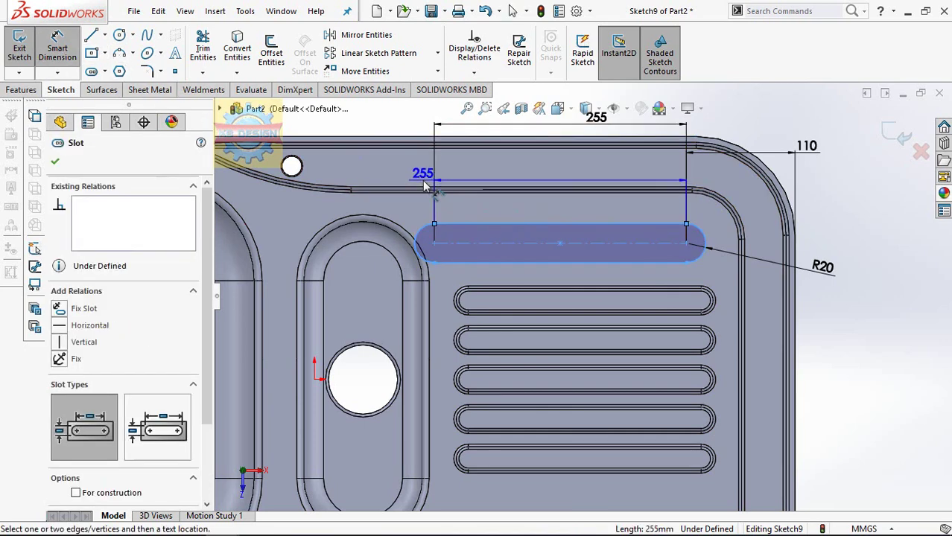
left_click(698, 137)
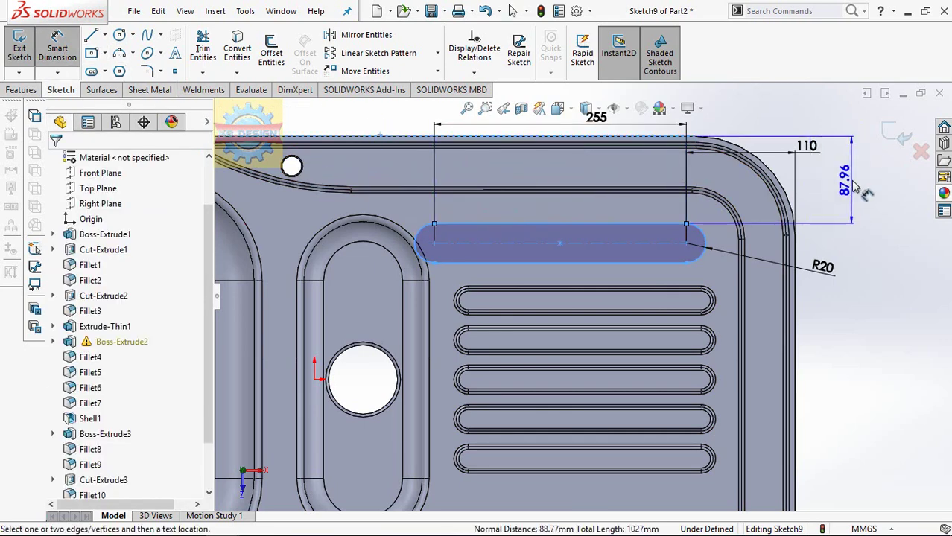
left_click(857, 187)
key("Return")
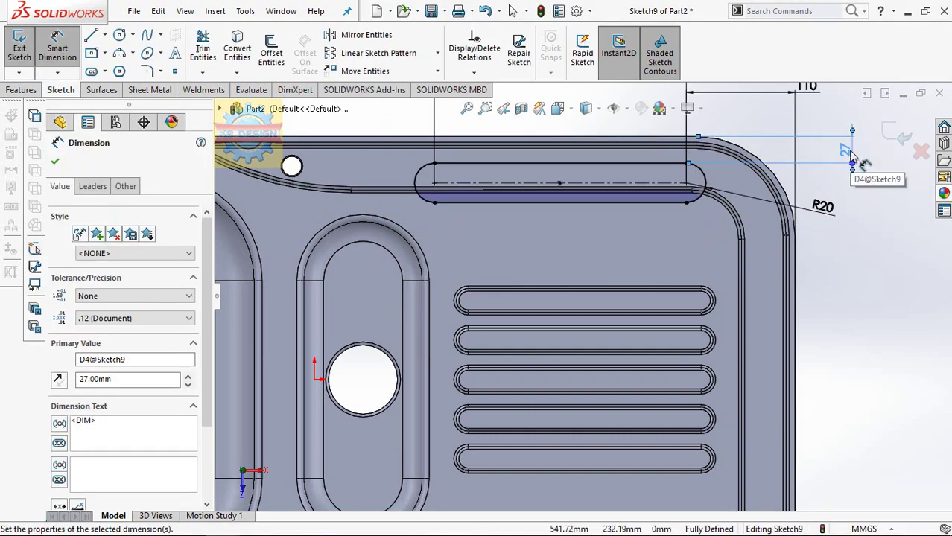
double_click(853, 158)
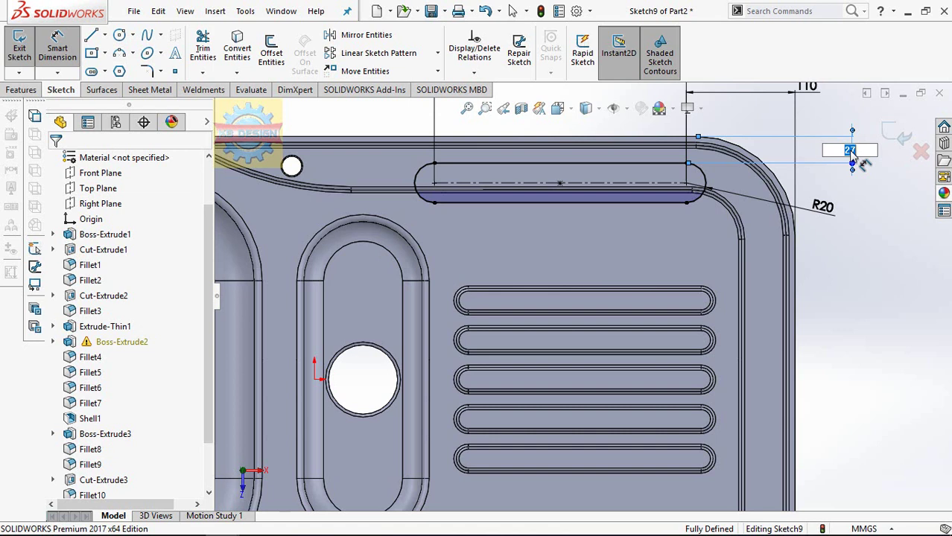
key("Return")
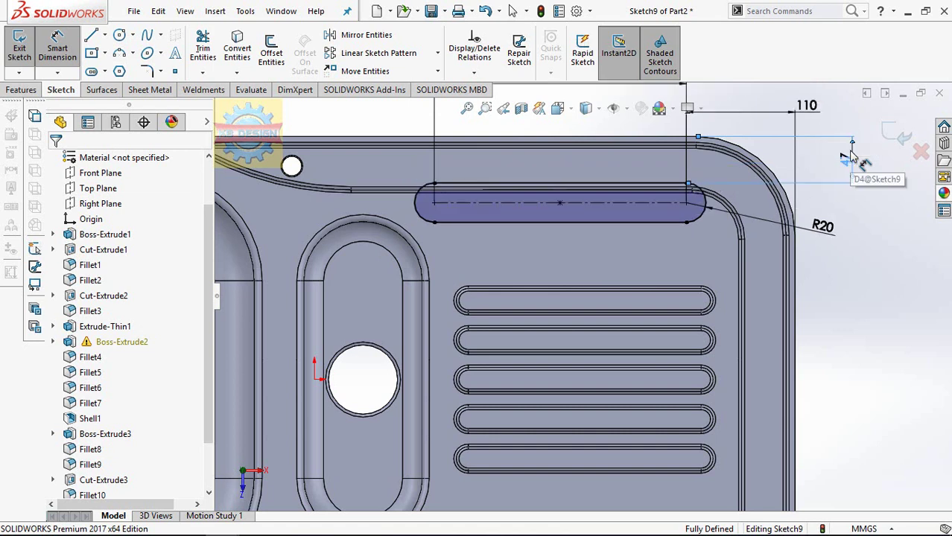
left_click(852, 153)
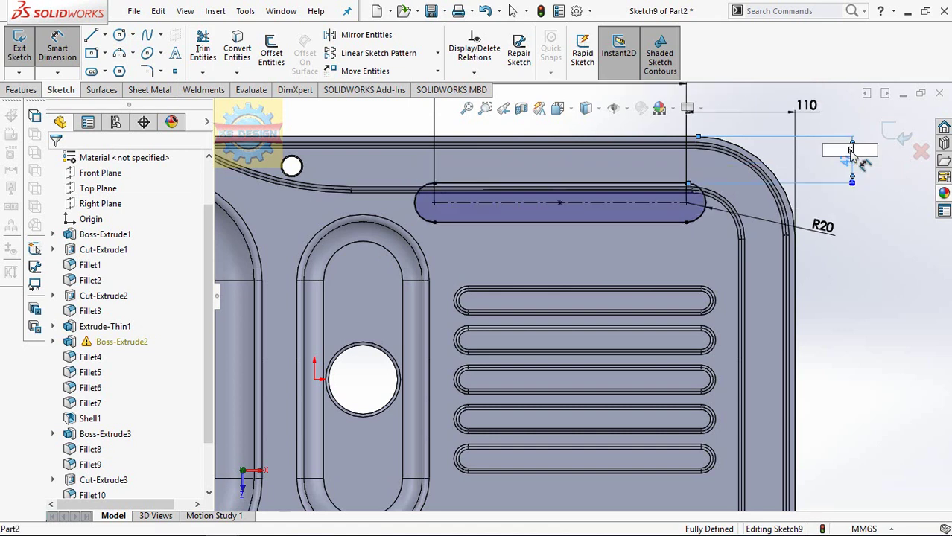
key("Return")
left_click(846, 157)
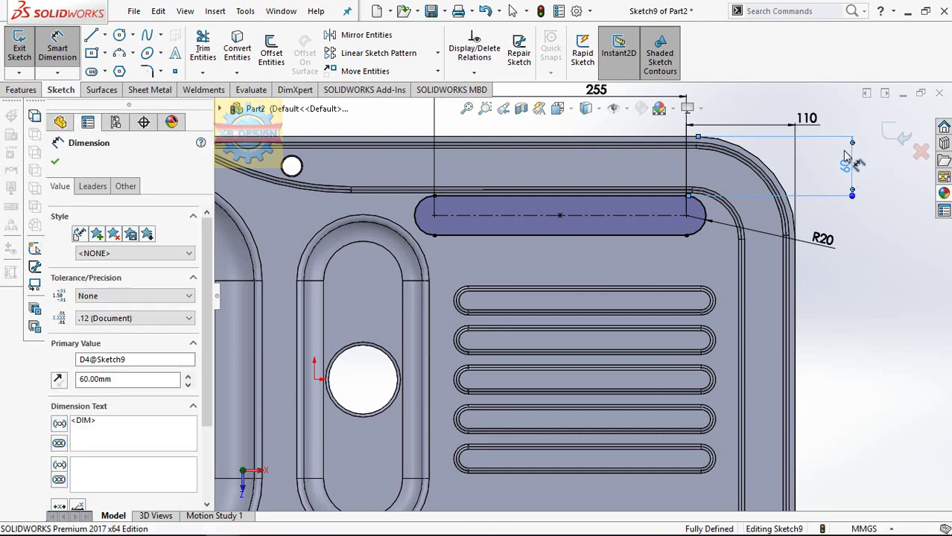
double_click(853, 165)
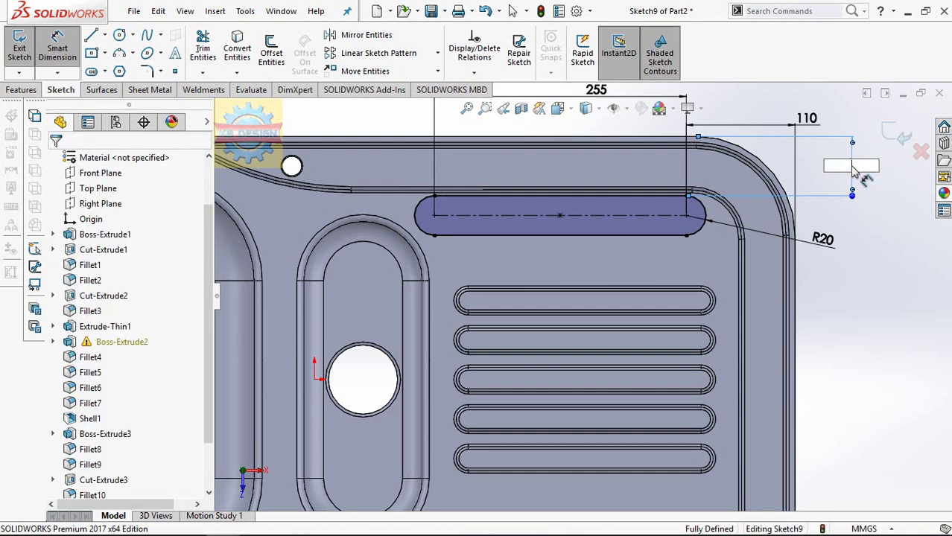
type("70")
key("Return")
Step: Shorten the slot to 230 mm and set its top offset to 85 mm
scroll(630, 222, "down", 2)
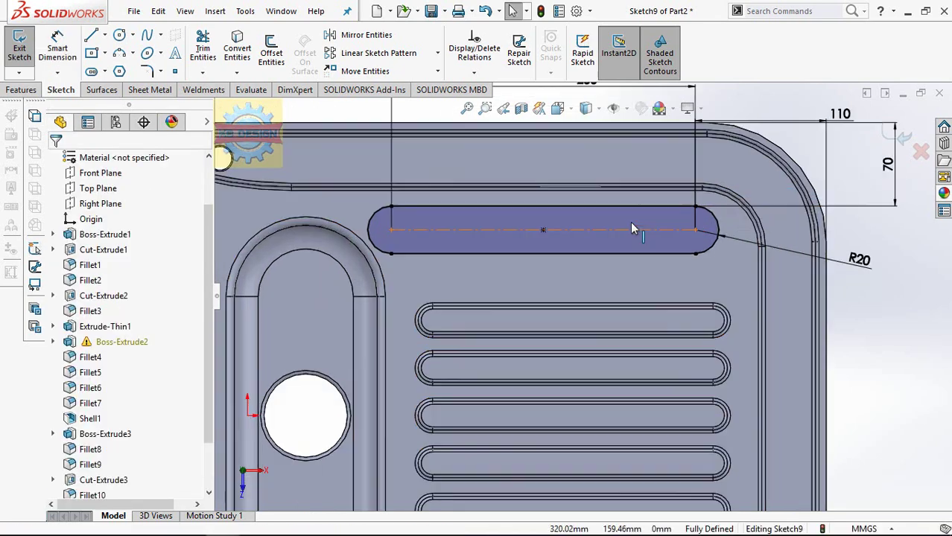
scroll(519, 210, "up", 2)
double_click(597, 130)
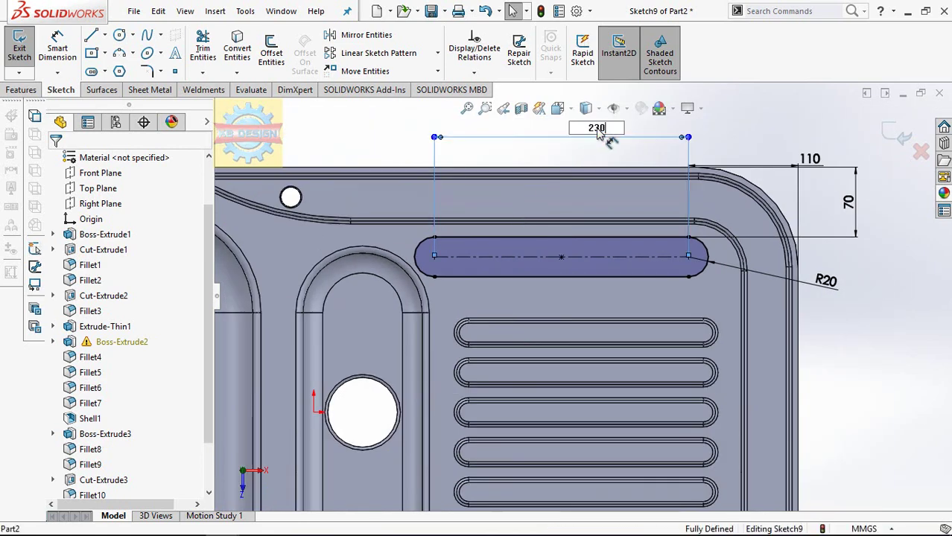
key("Return")
scroll(656, 270, "down", 2)
scroll(656, 270, "up", 2)
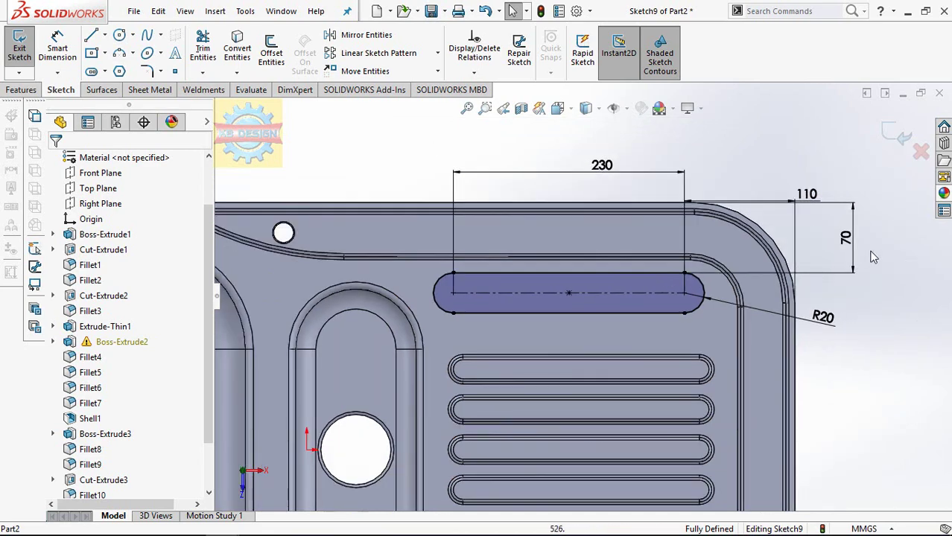
double_click(849, 237)
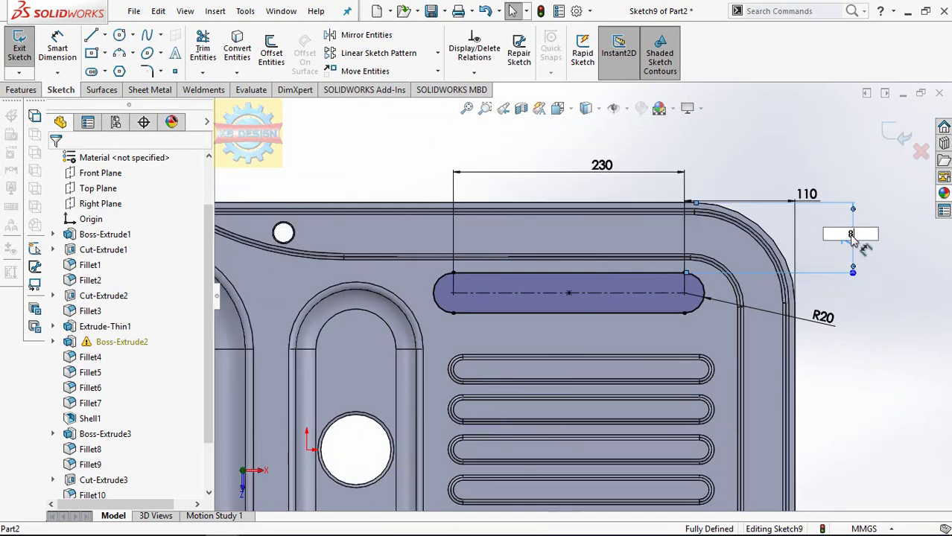
type("5")
key("Return")
scroll(476, 373, "down", 2)
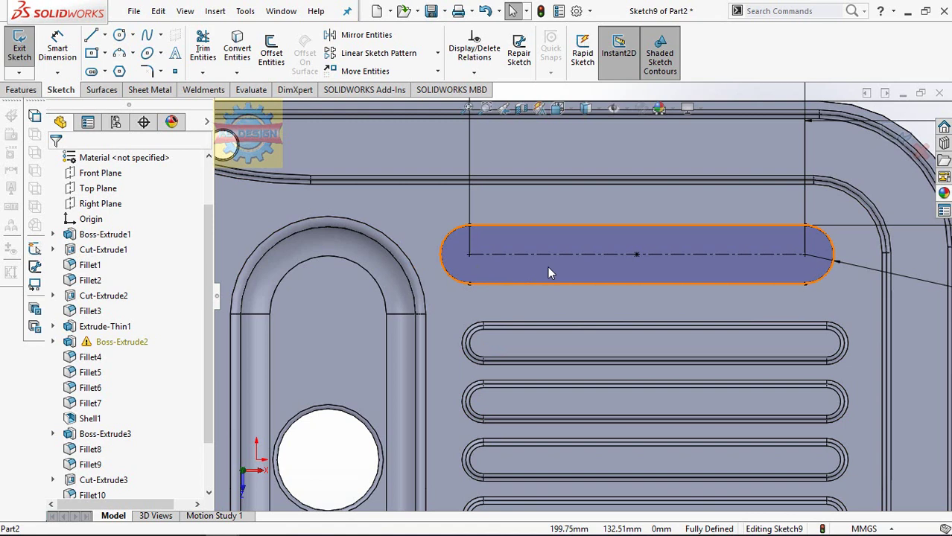
scroll(581, 257, "down", 1)
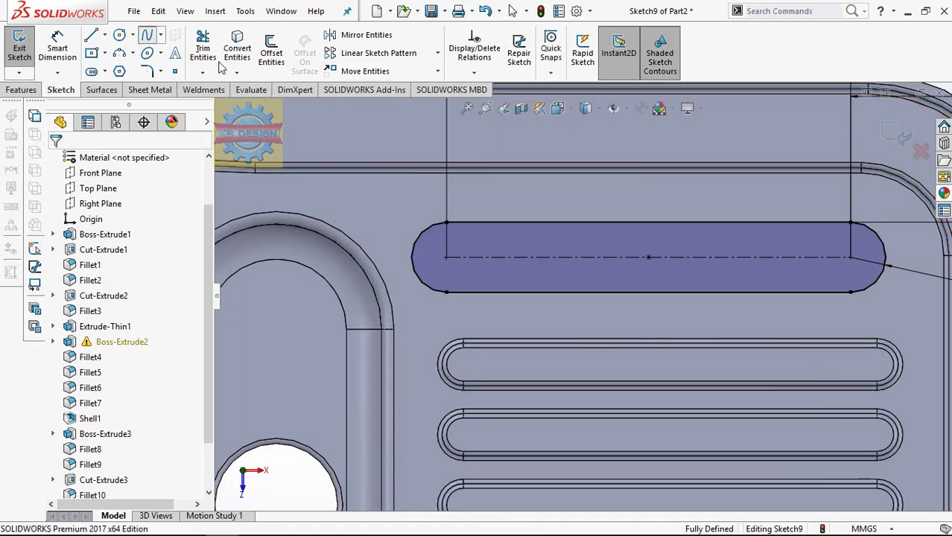
Step: Draw a three-point spline from the slot's top endpoint to its bottom endpoint
left_click(147, 35)
scroll(464, 224, "down", 2)
left_click(382, 225)
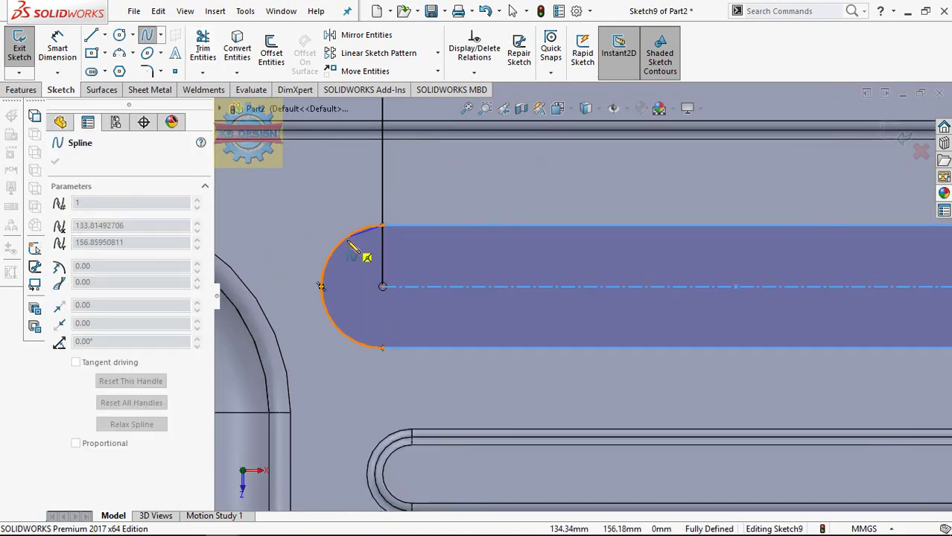
left_click(373, 286)
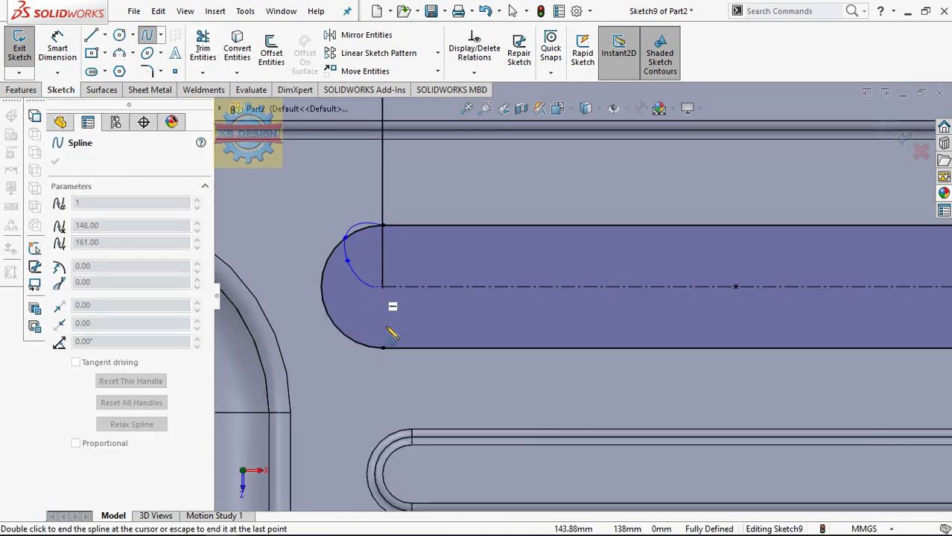
double_click(382, 348)
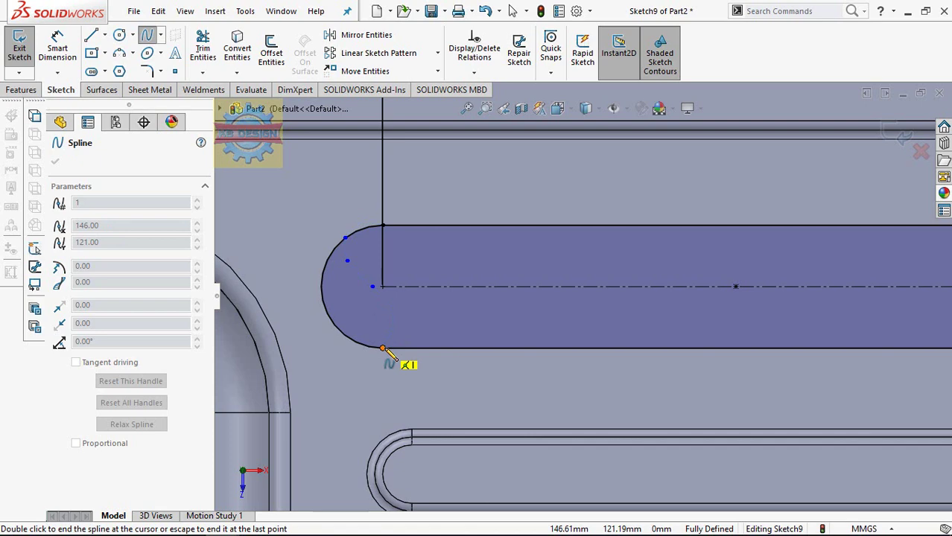
key("Escape")
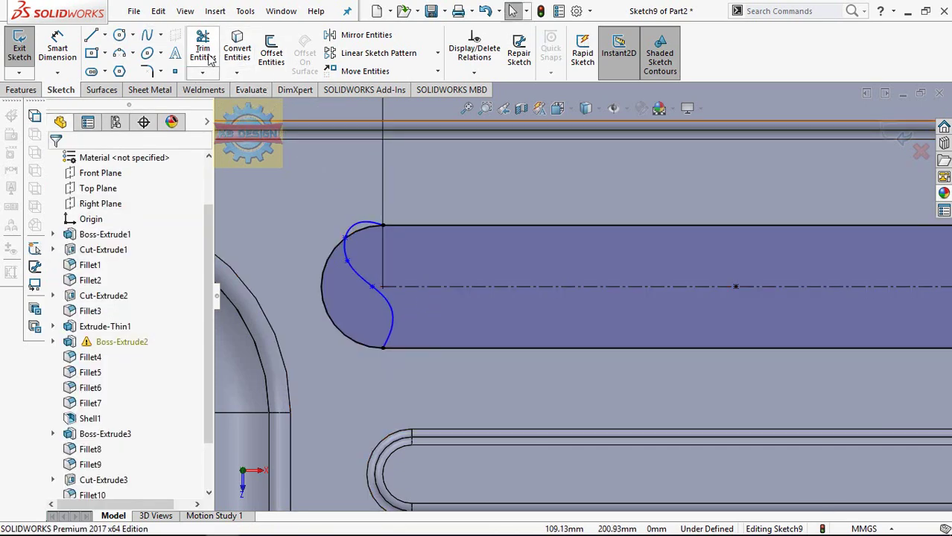
Step: Trim away the slot's rounded left end and the leftover spline piece
left_click(203, 53)
left_click_drag(290, 237, 328, 299)
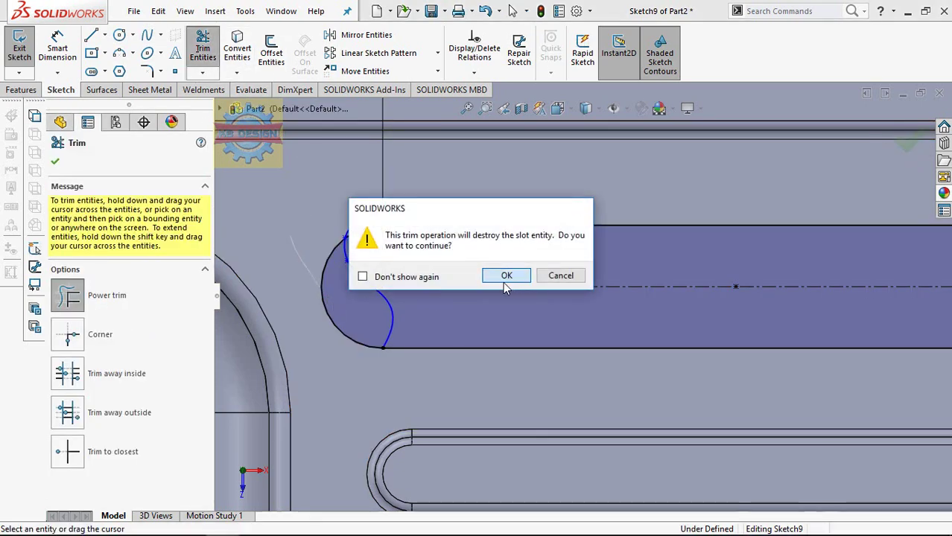
left_click(506, 276)
left_click(363, 233)
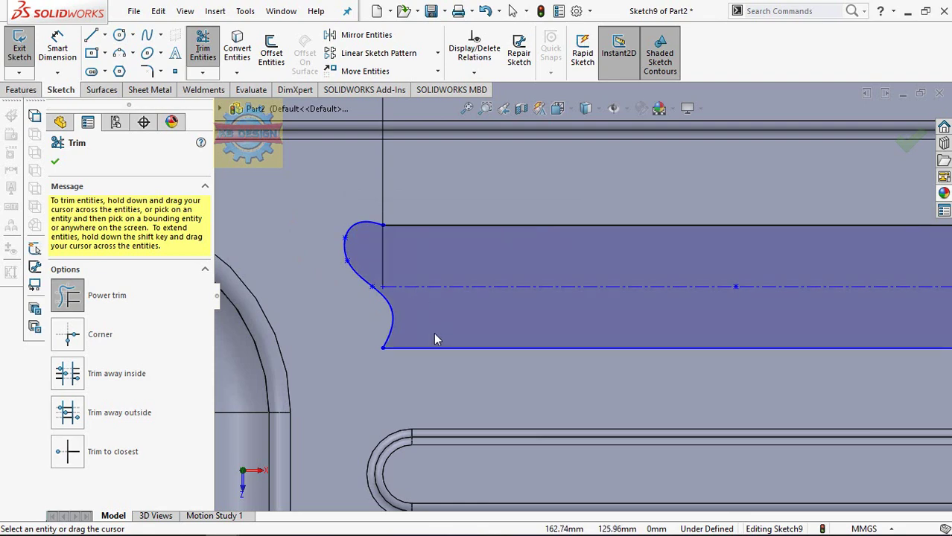
scroll(456, 336, "up", 2)
scroll(595, 296, "down", 1)
scroll(479, 280, "down", 3)
key("Escape")
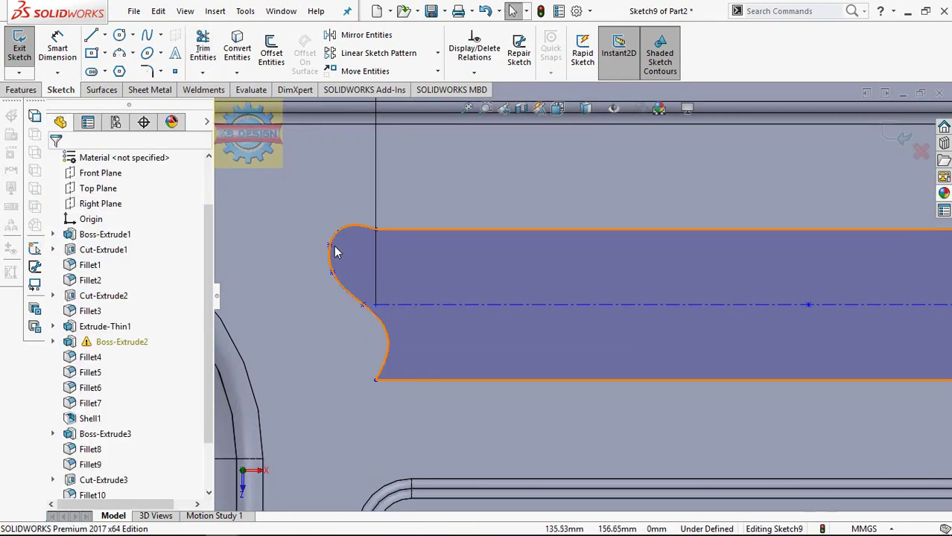
Step: Make the spline tangent to the slot's top line
left_click(330, 244)
key("Escape")
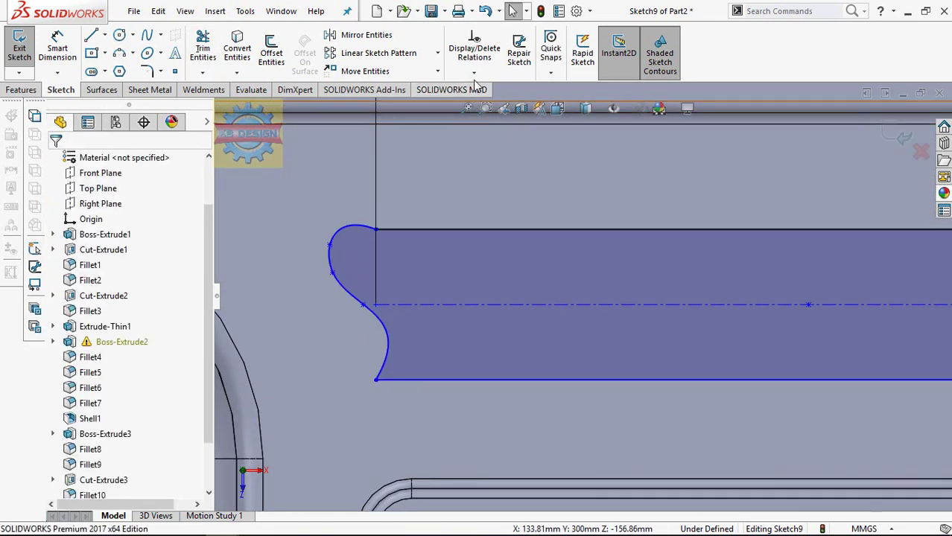
left_click(474, 73)
left_click(481, 100)
left_click(375, 237)
left_click(379, 232)
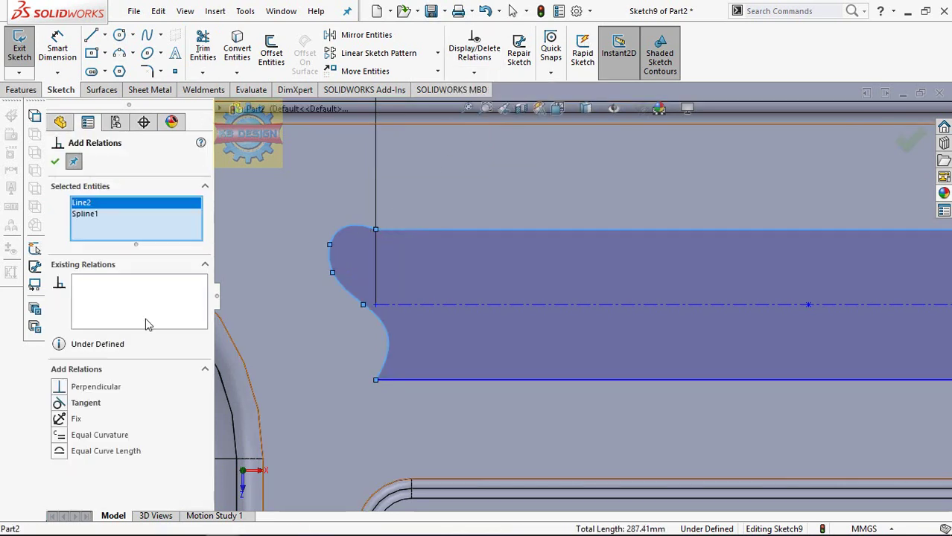
left_click(59, 403)
key("Escape")
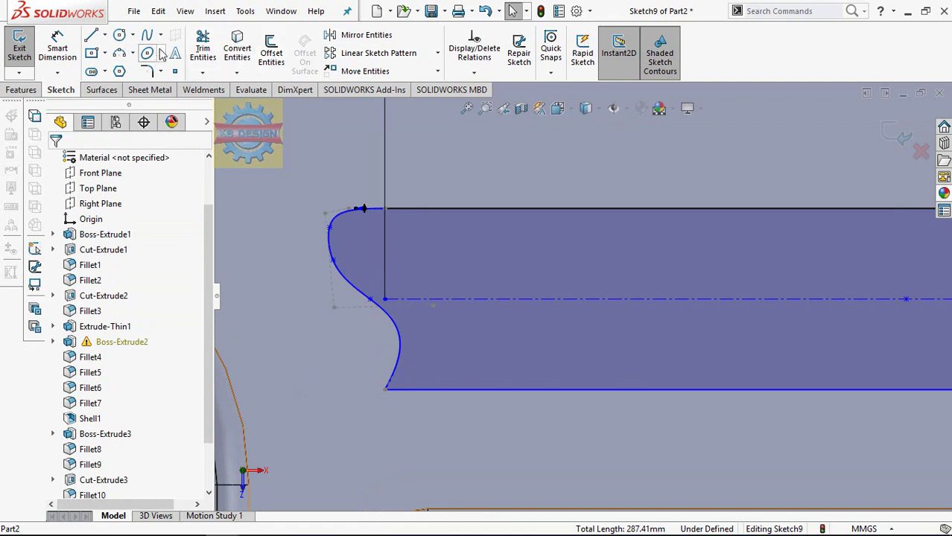
Step: Round the lower corner where the spline meets the line with an R30 sketch fillet
left_click(153, 71)
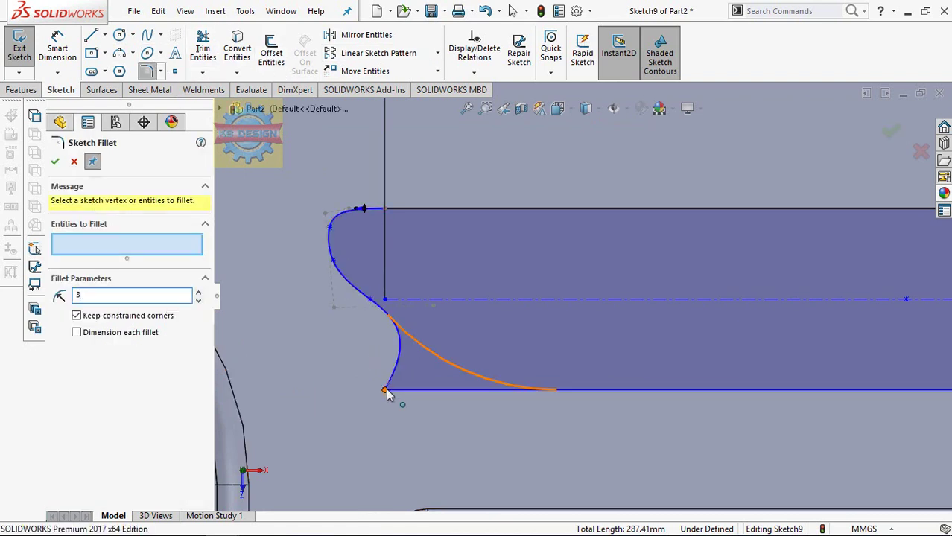
type("0")
left_click(386, 389)
left_click(510, 281)
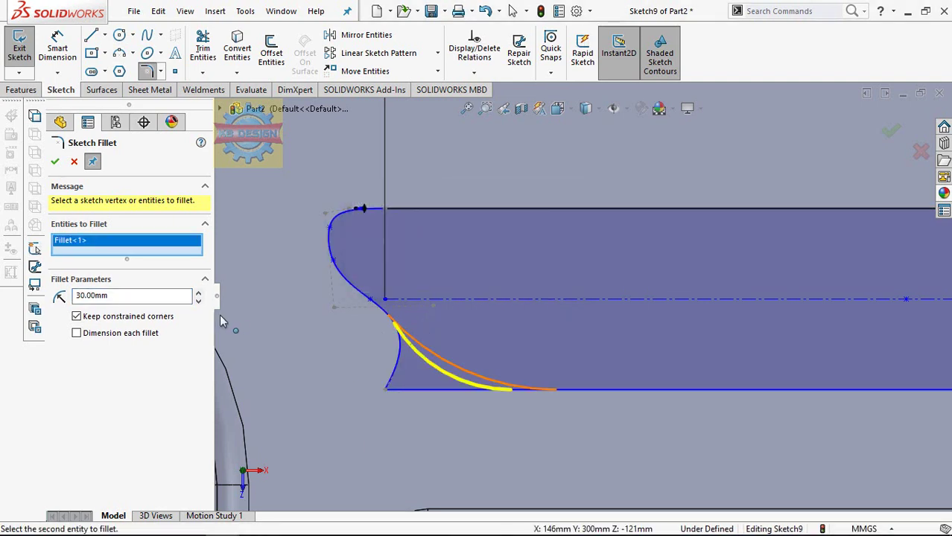
left_click(55, 162)
scroll(538, 272, "up", 2)
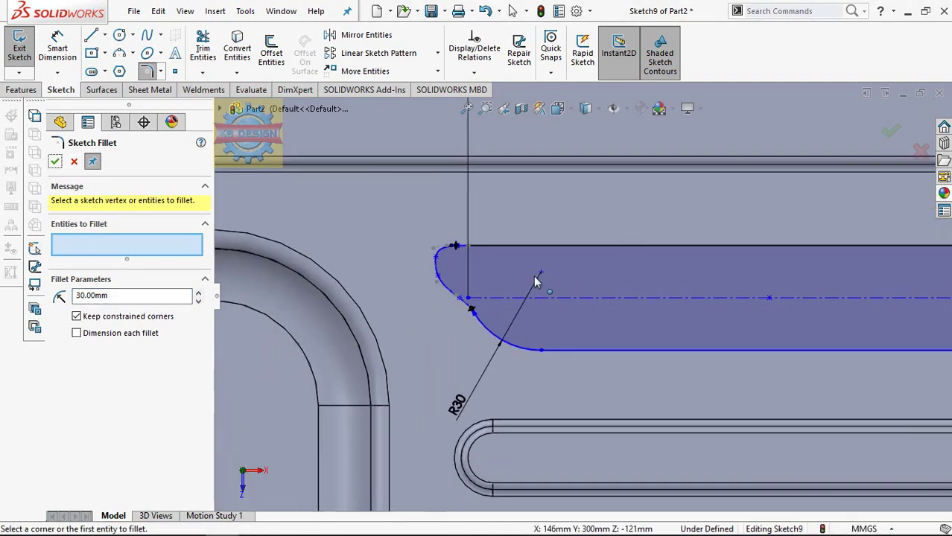
scroll(548, 283, "up", 2)
scroll(564, 293, "up", 2)
key("Escape")
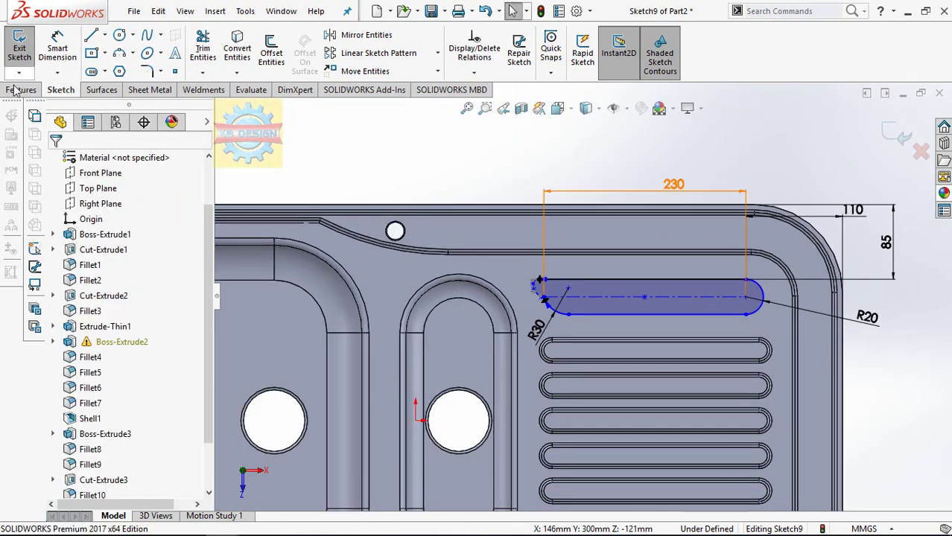
Step: Extrude the slot sketch 3 mm up and fillet its top face at 3 mm
left_click(21, 89)
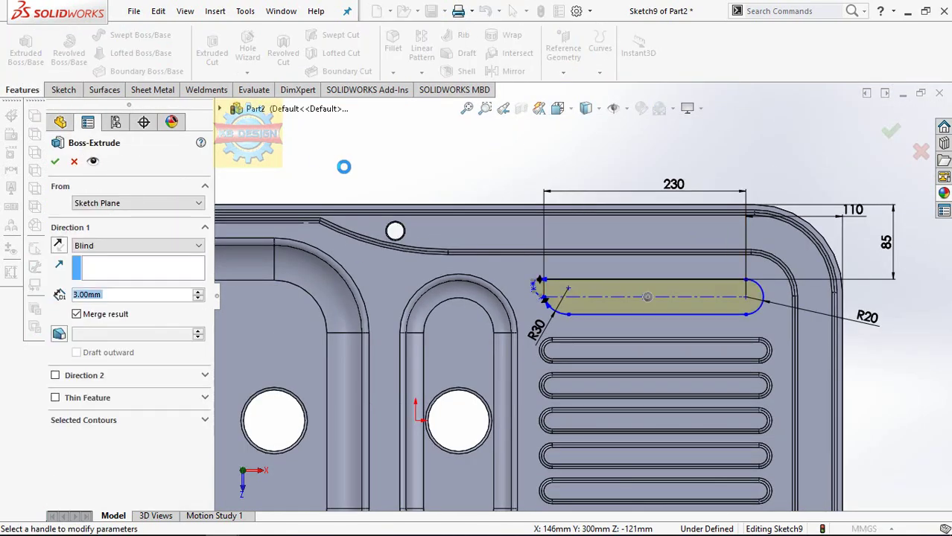
left_click(56, 162)
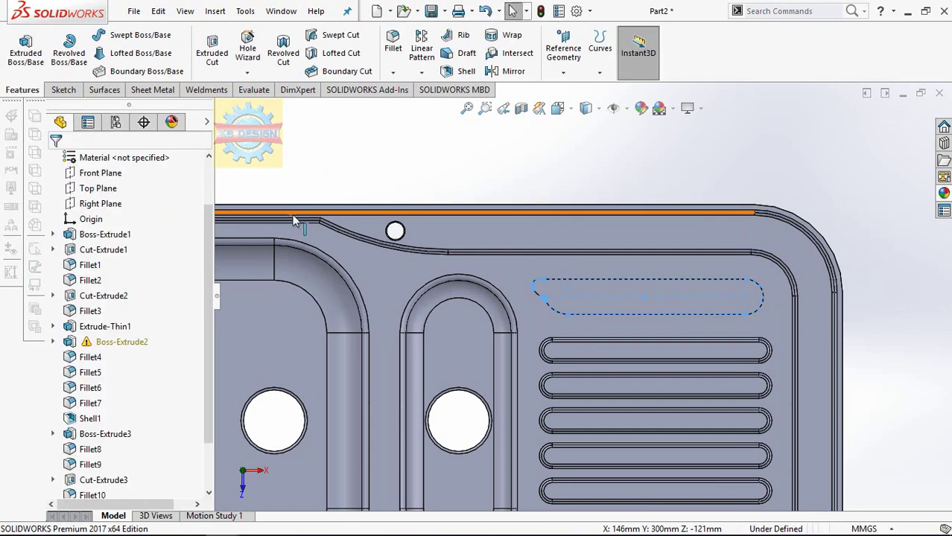
left_click(393, 44)
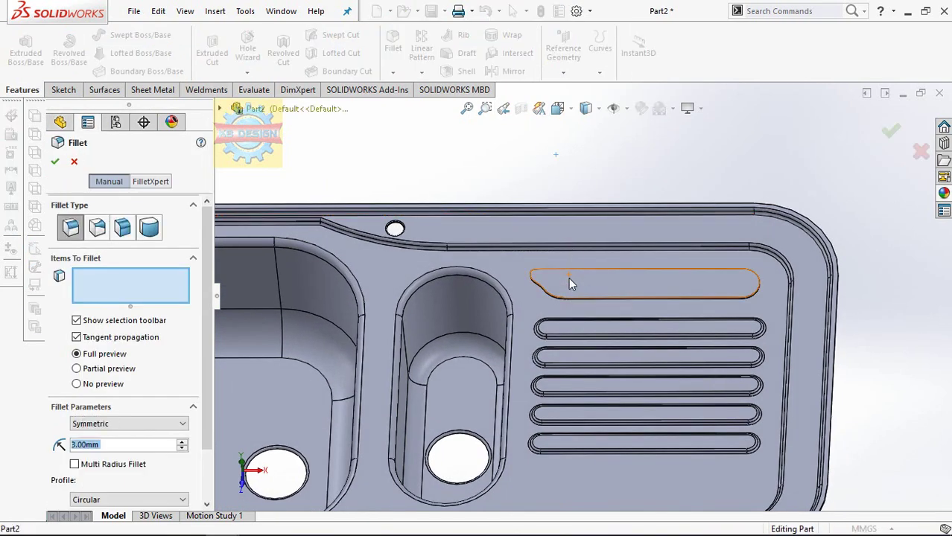
left_click(570, 283)
left_click(55, 162)
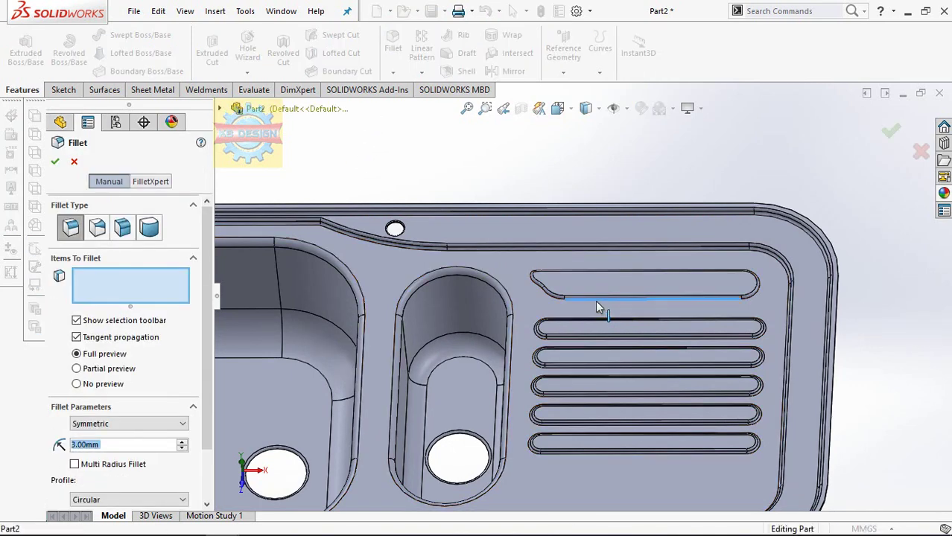
Step: Fillet the raised slot's base edge loop at 3 mm and view the whole sink
left_click(596, 300)
key("Return")
key("f")
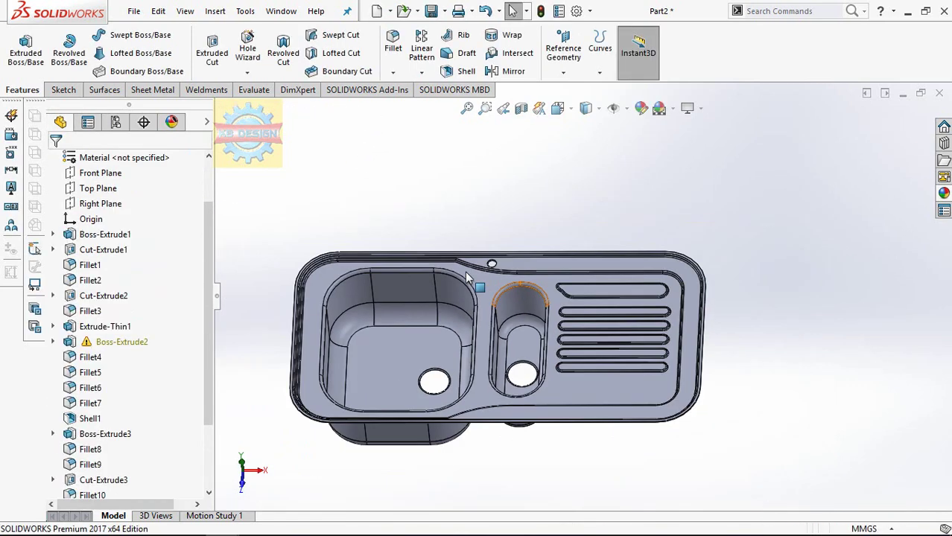
mouse_move(465, 271)
middle_mouse_down()
mouse_move(446, 221)
mouse_move(474, 227)
middle_mouse_up()
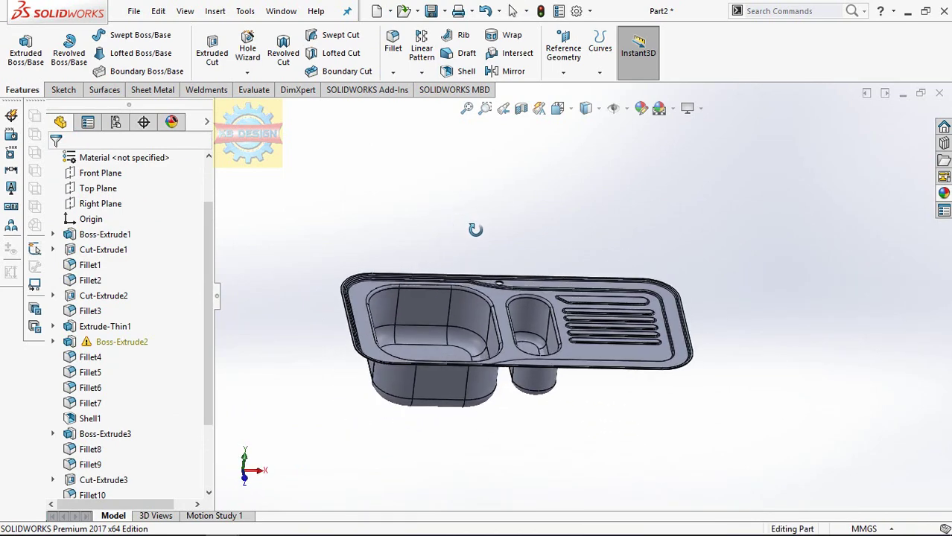
Step: Apply a purple (magenta) appearance colour to the entire Part2 sink
scroll(143, 182, "up", 2)
right_click(139, 158)
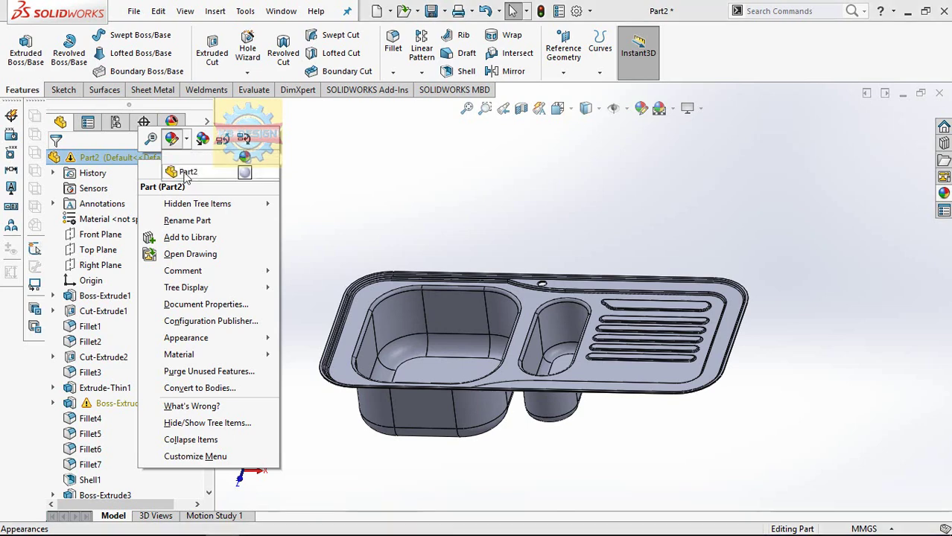
left_click(185, 173)
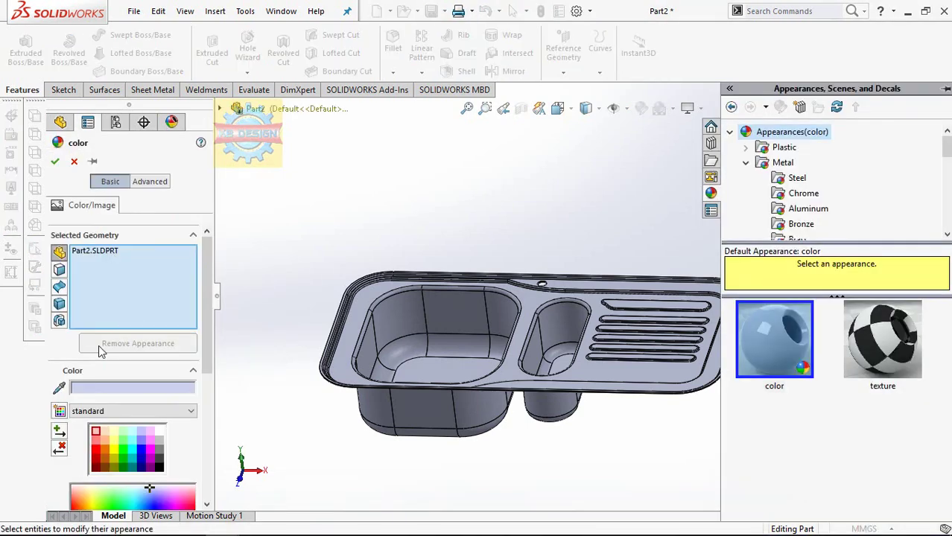
left_click(113, 444)
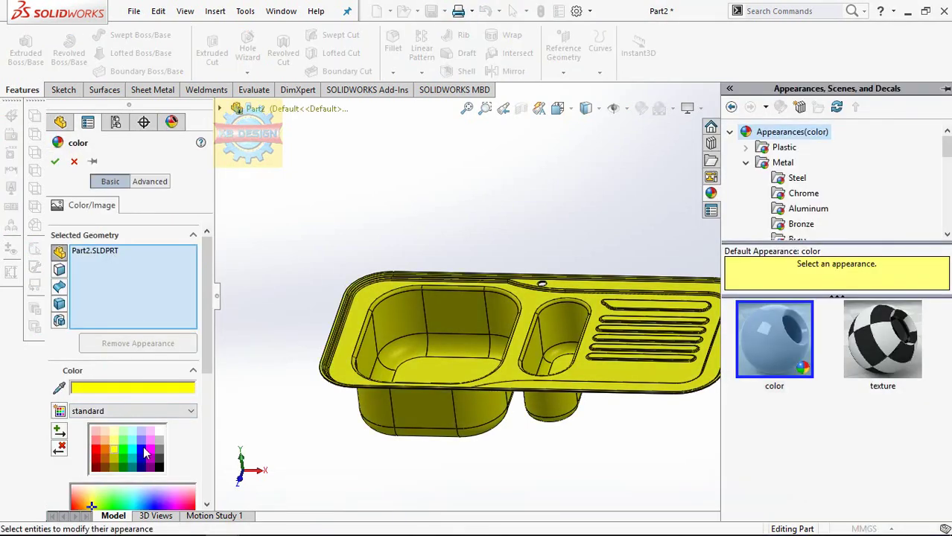
left_click(150, 441)
left_click(57, 161)
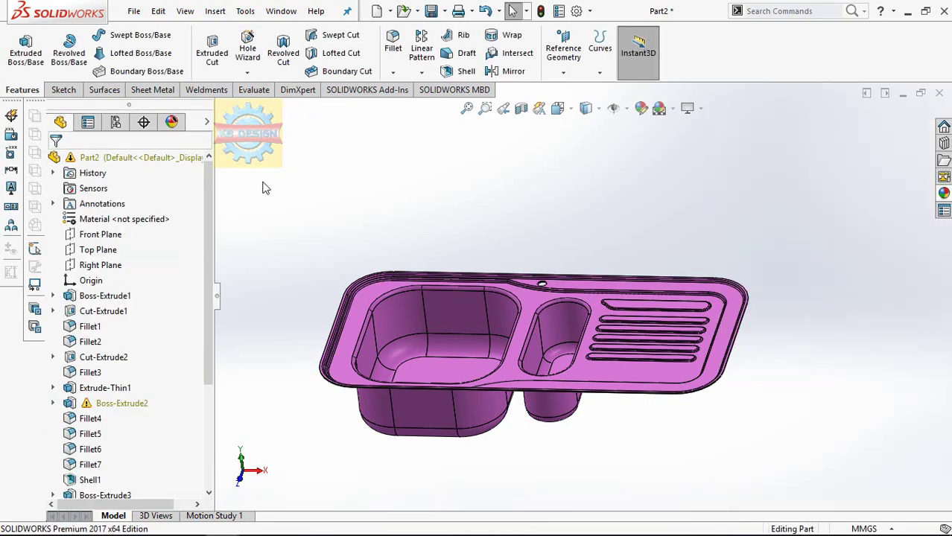